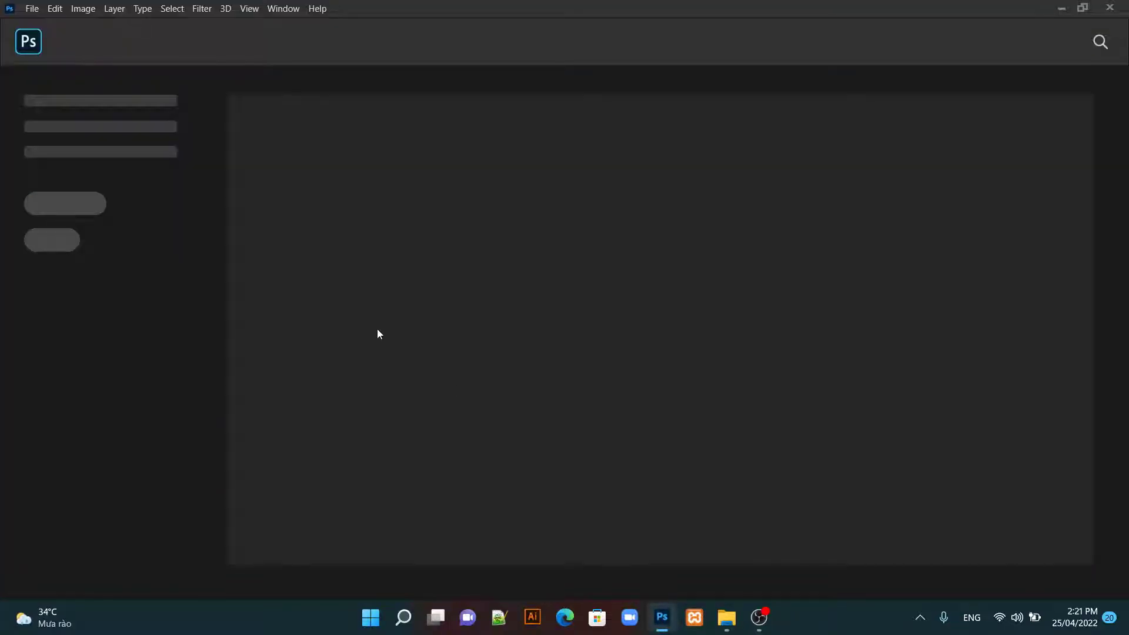
Step: Open lion-behind-a-fence-scaled.jpeg from the Downloads folder
{"action": "left_click", "coordinate": [33, 10]}
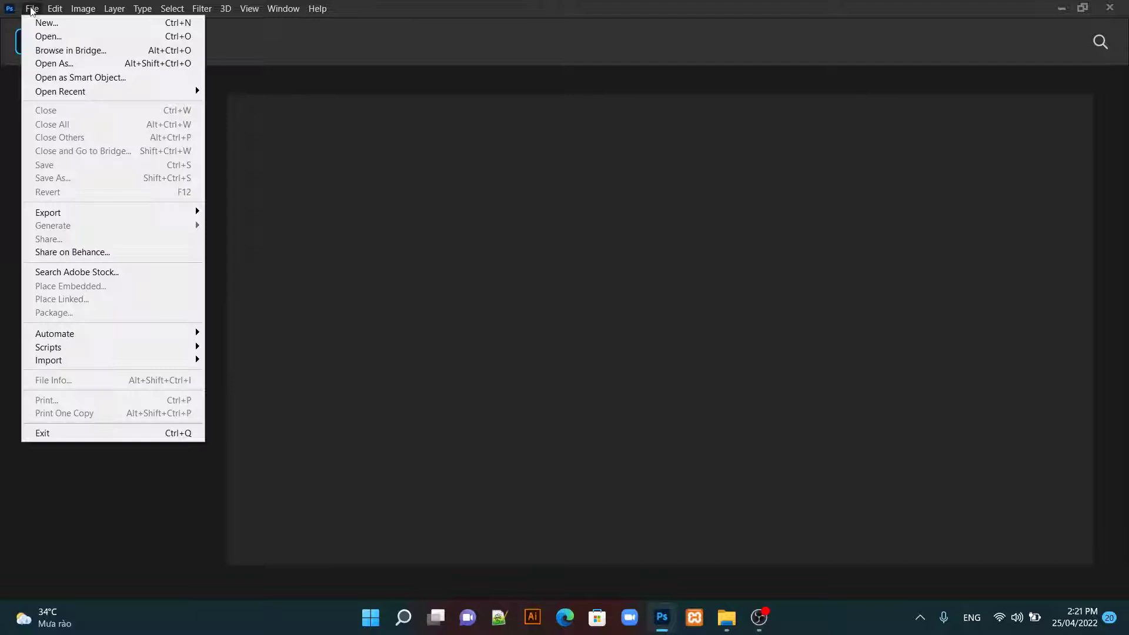
{"action": "left_click", "coordinate": [47, 37]}
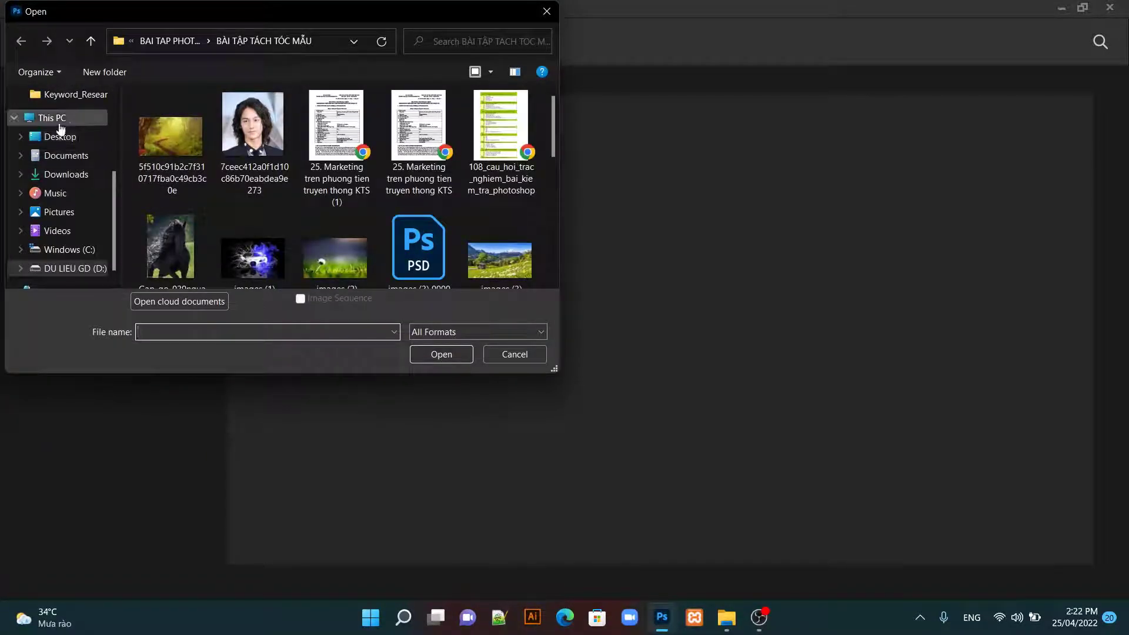
{"action": "scroll", "coordinate": [77, 114], "scroll_direction": "up", "scroll_amount": 2}
{"action": "scroll", "coordinate": [81, 115], "scroll_direction": "up", "scroll_amount": 1}
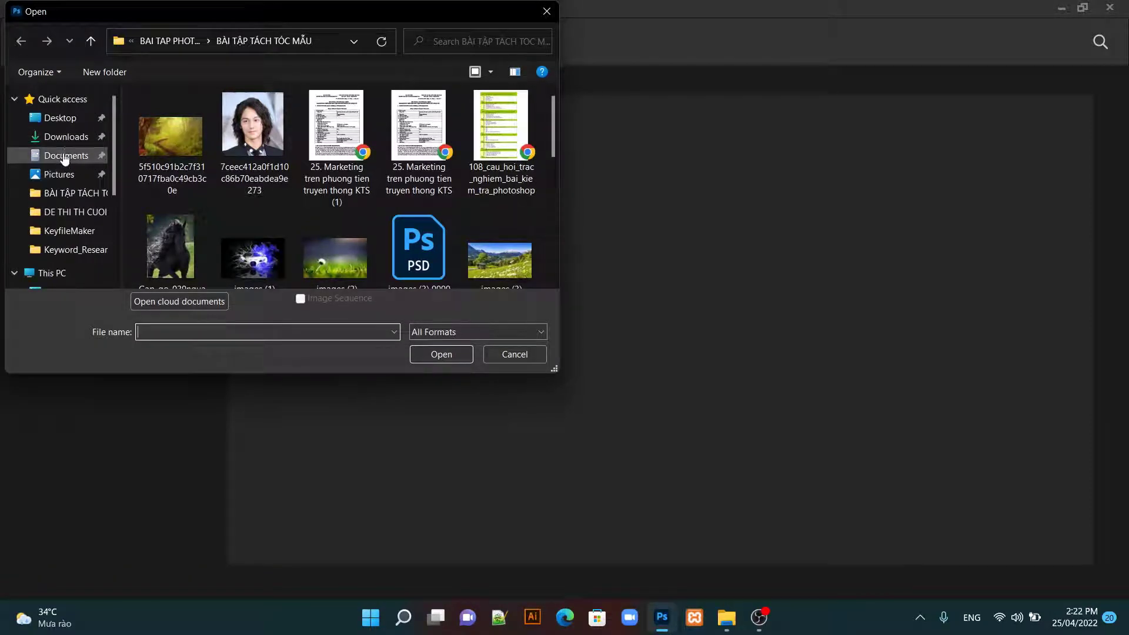
{"action": "left_click", "coordinate": [62, 137]}
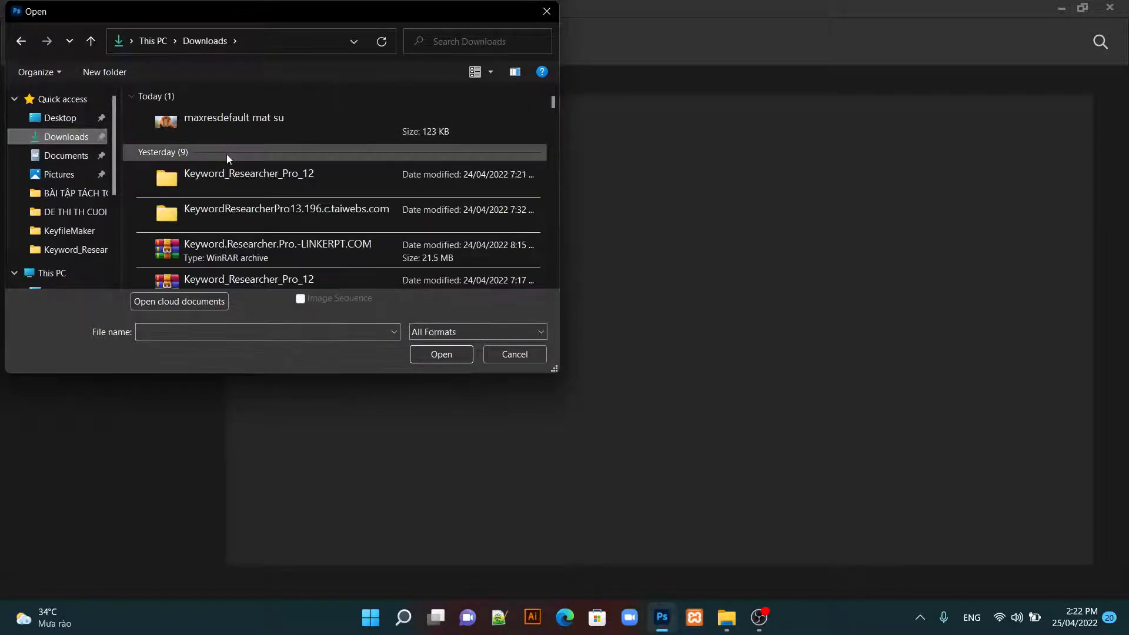
{"action": "scroll", "coordinate": [227, 156], "scroll_direction": "down", "scroll_amount": 2}
{"action": "scroll", "coordinate": [227, 155], "scroll_direction": "down", "scroll_amount": 2}
{"action": "scroll", "coordinate": [227, 156], "scroll_direction": "down", "scroll_amount": 2}
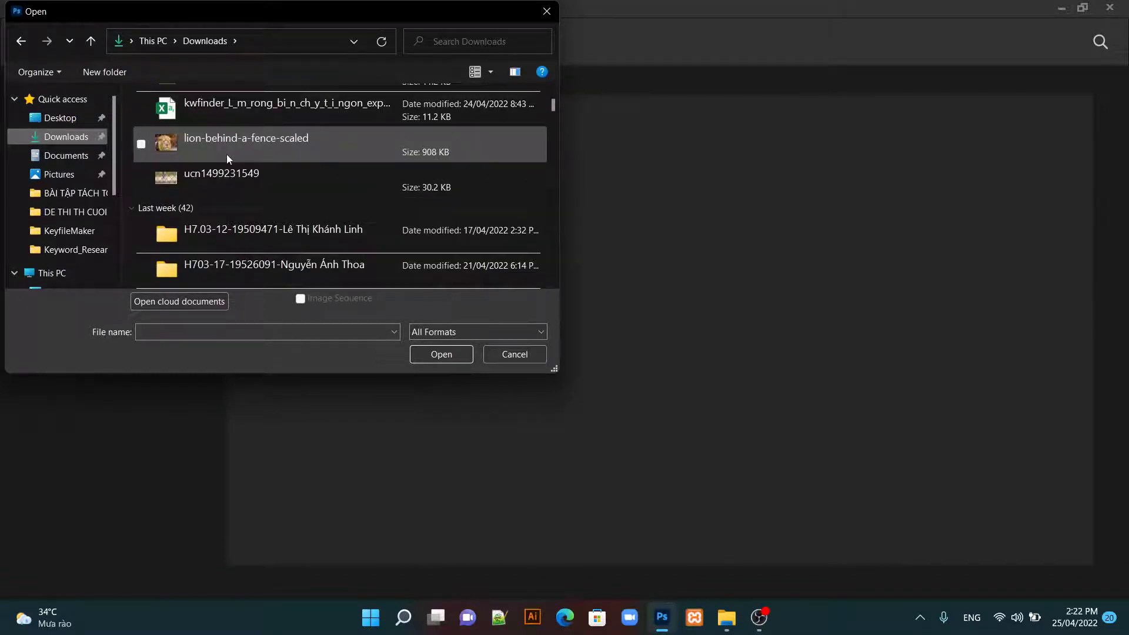
{"action": "left_click", "coordinate": [227, 141]}
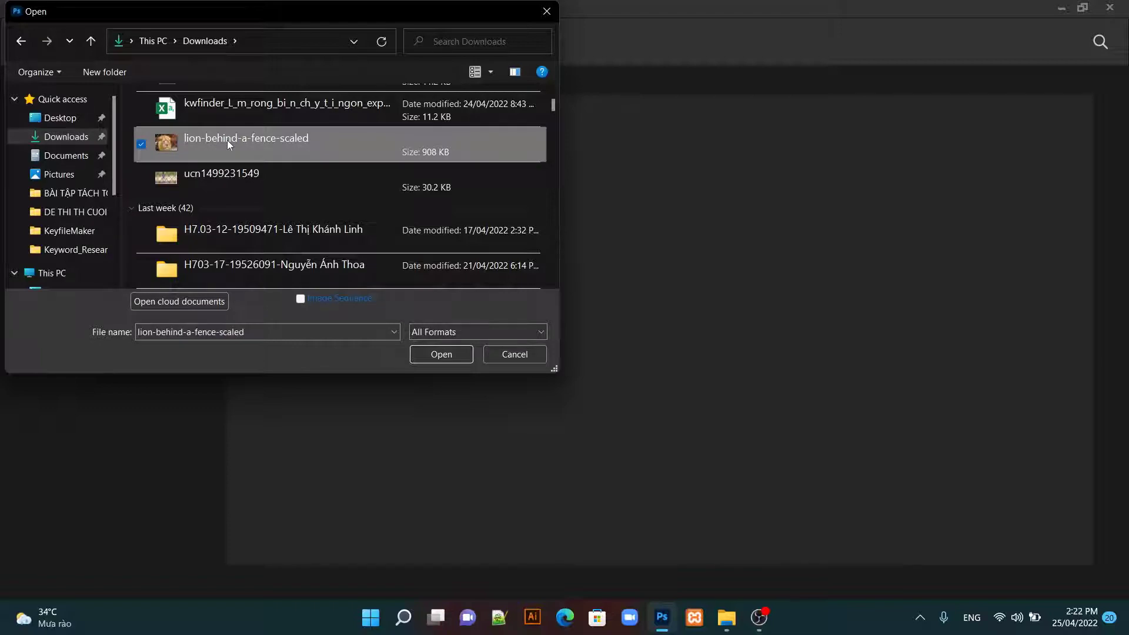
{"action": "left_click", "coordinate": [440, 355]}
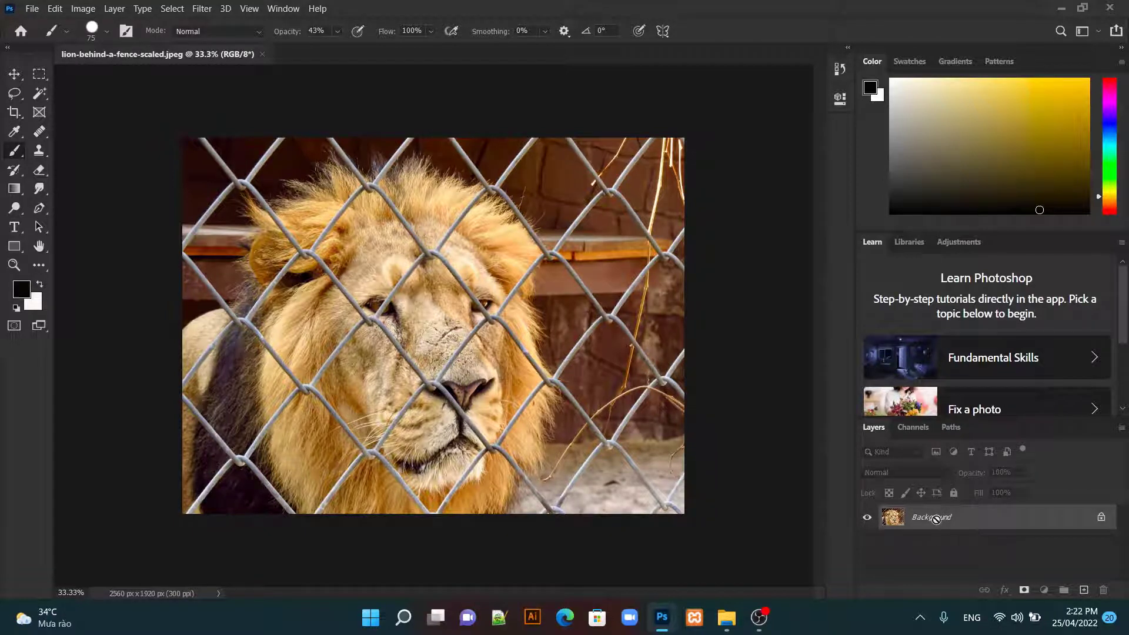
Step: Duplicate the Background into Layer 1, hide the Background, and add an empty Layer 2 above
{"action": "key", "text": "ctrl+j"}
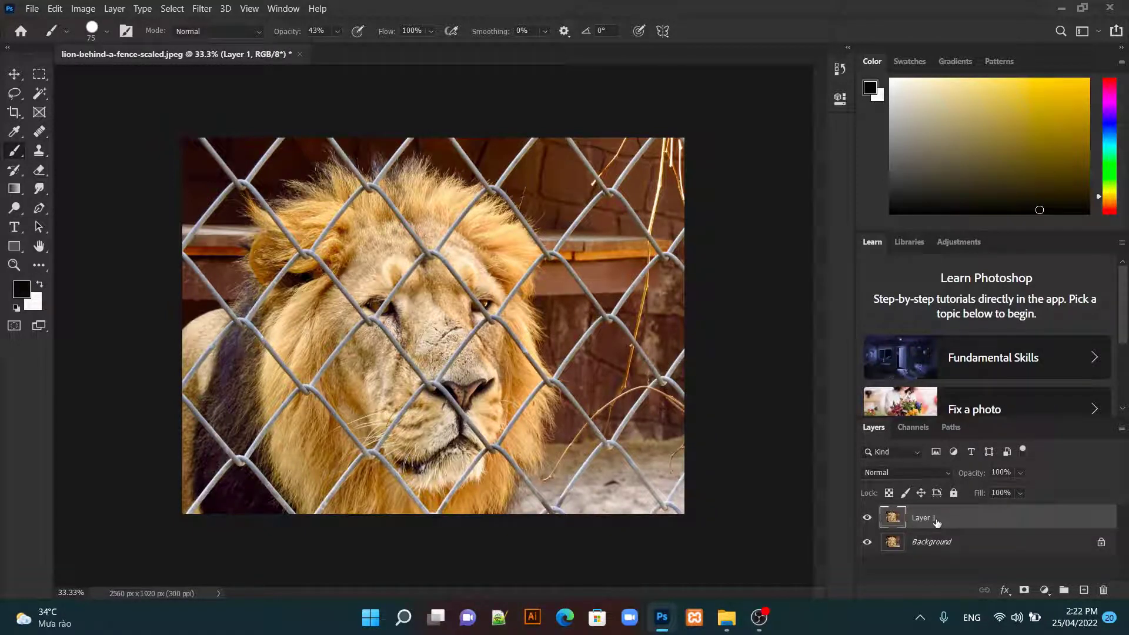
{"action": "left_click", "coordinate": [866, 544]}
{"action": "left_click", "coordinate": [941, 543]}
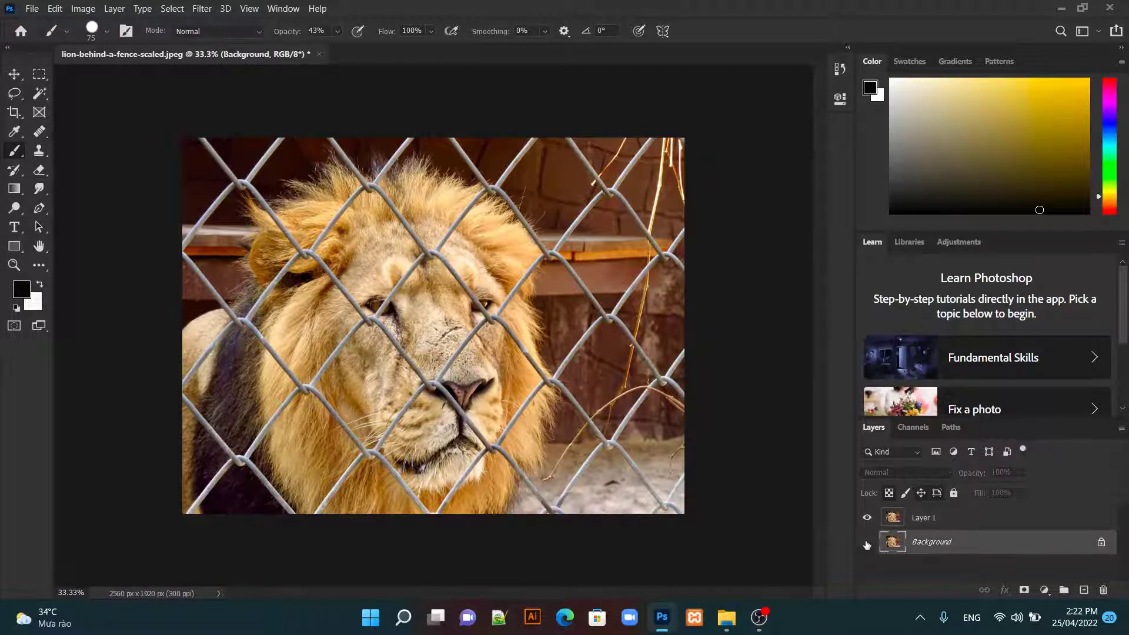
{"action": "left_click", "coordinate": [926, 519]}
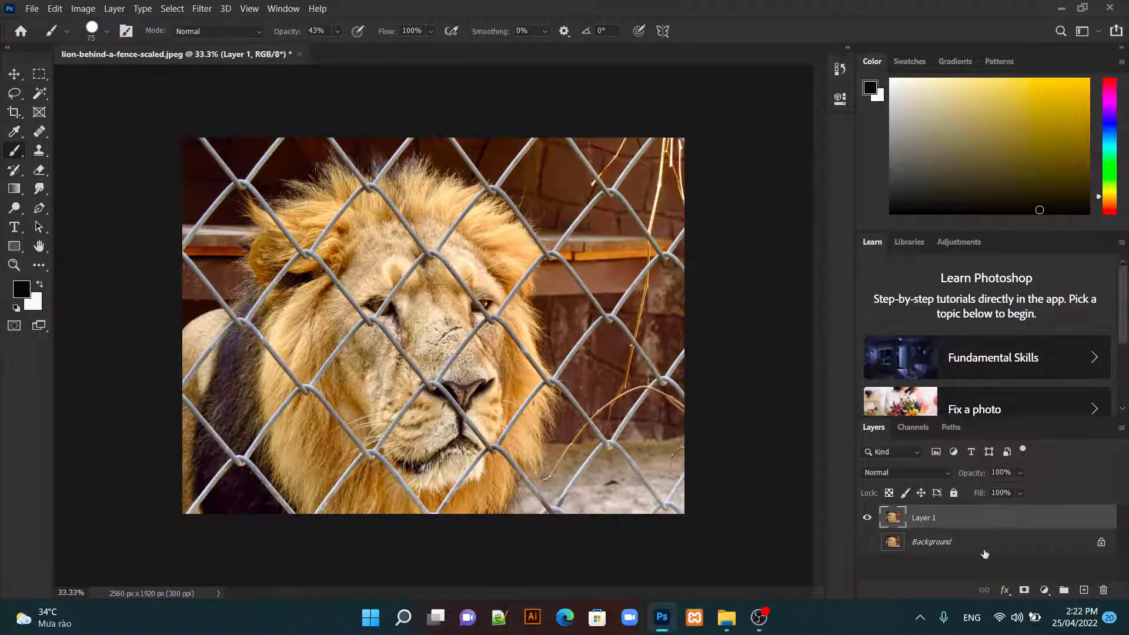
{"action": "left_click", "coordinate": [1086, 591]}
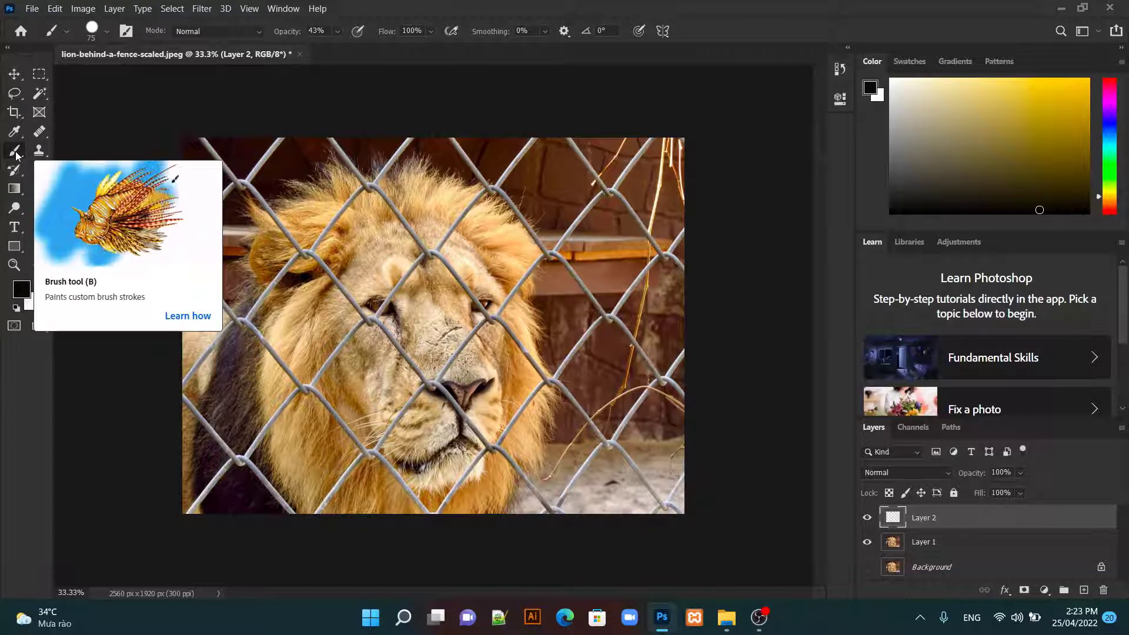
{"action": "left_click", "coordinate": [107, 31]}
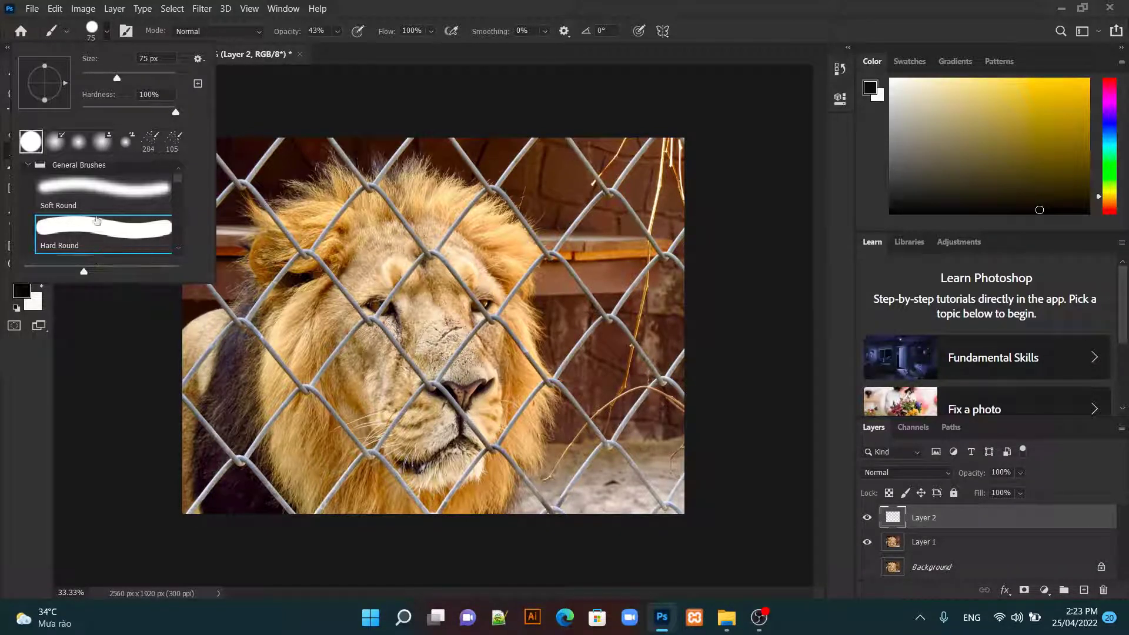
{"action": "left_click", "coordinate": [92, 197]}
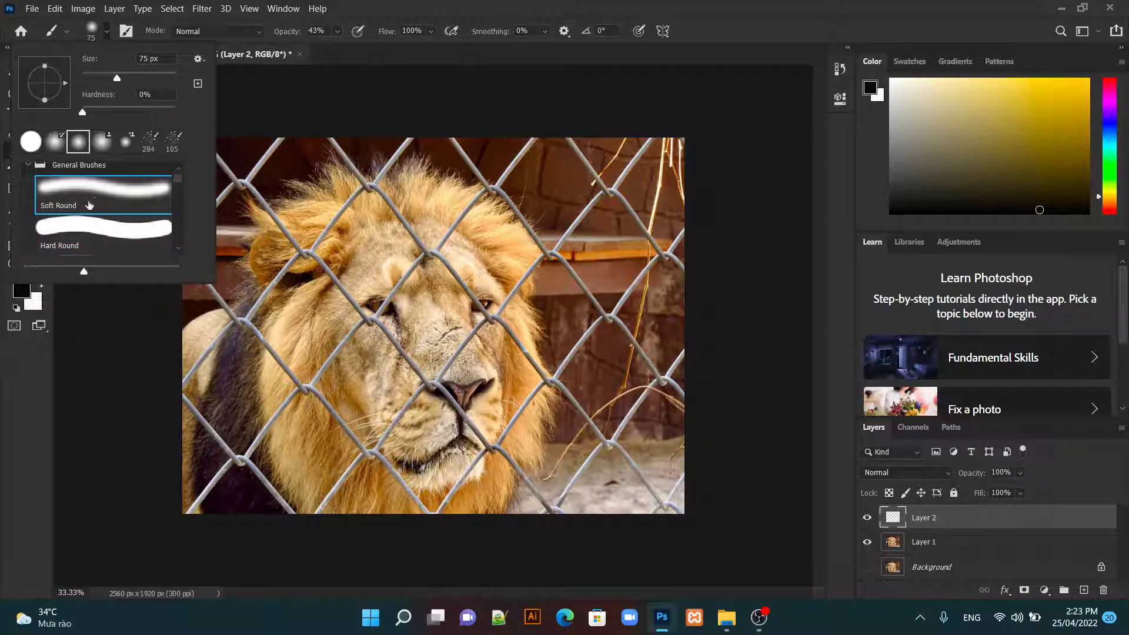
{"action": "left_click", "coordinate": [87, 233]}
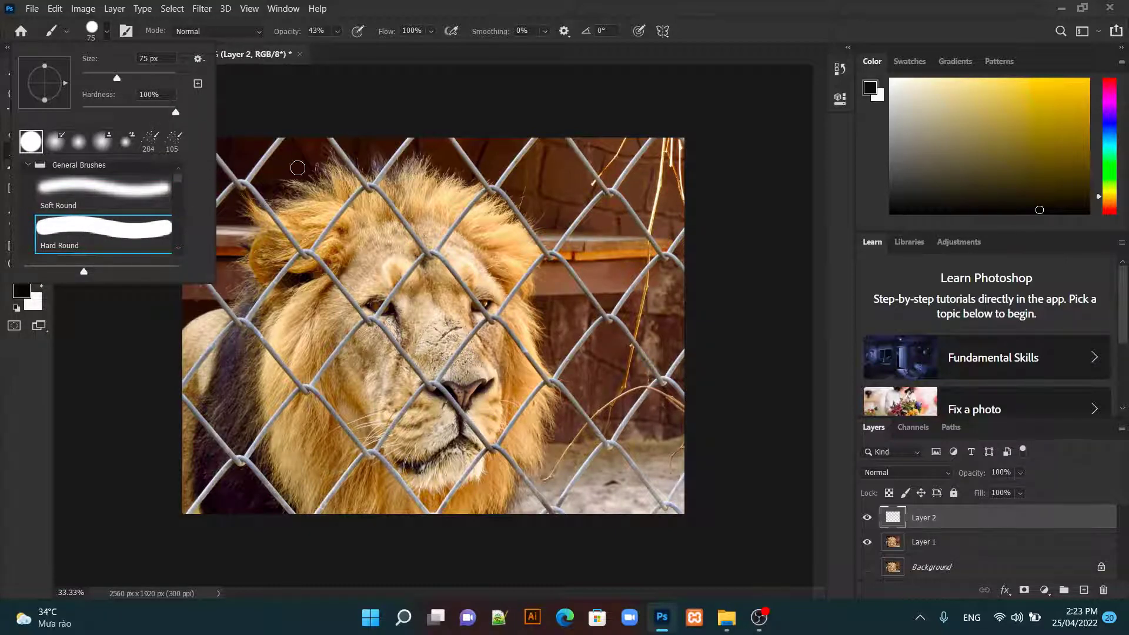
{"action": "left_click", "coordinate": [117, 80]}
{"action": "left_click", "coordinate": [117, 80]}
{"action": "left_click", "coordinate": [281, 110]}
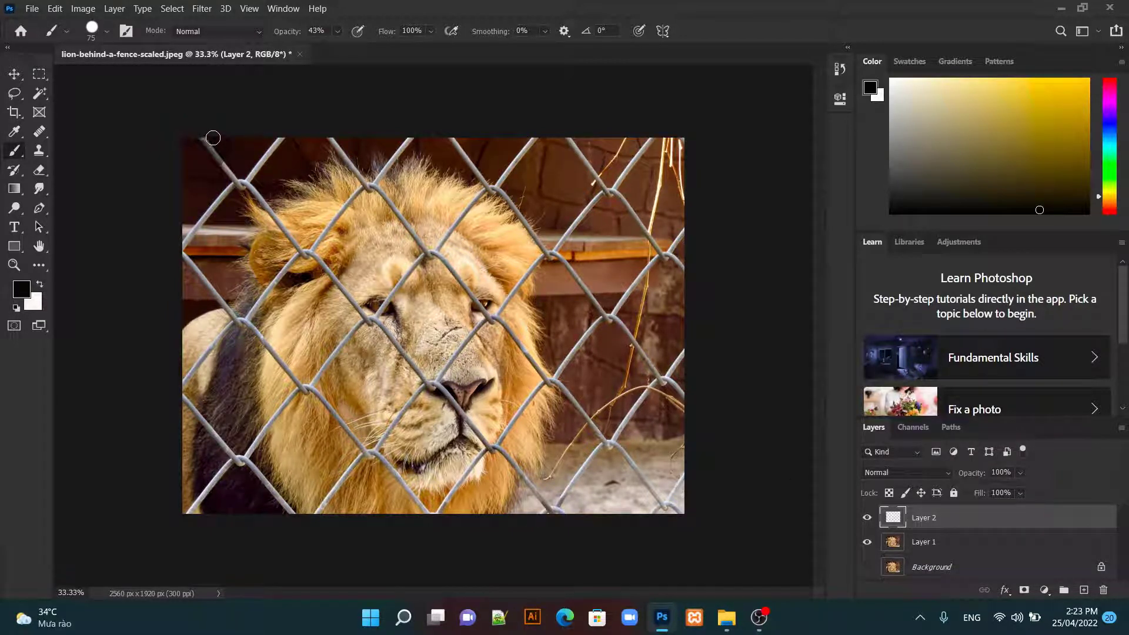
Step: Raise brush opacity from 43% to 100% and paint black over the upper-left fence wires
{"action": "left_click", "coordinate": [336, 32]}
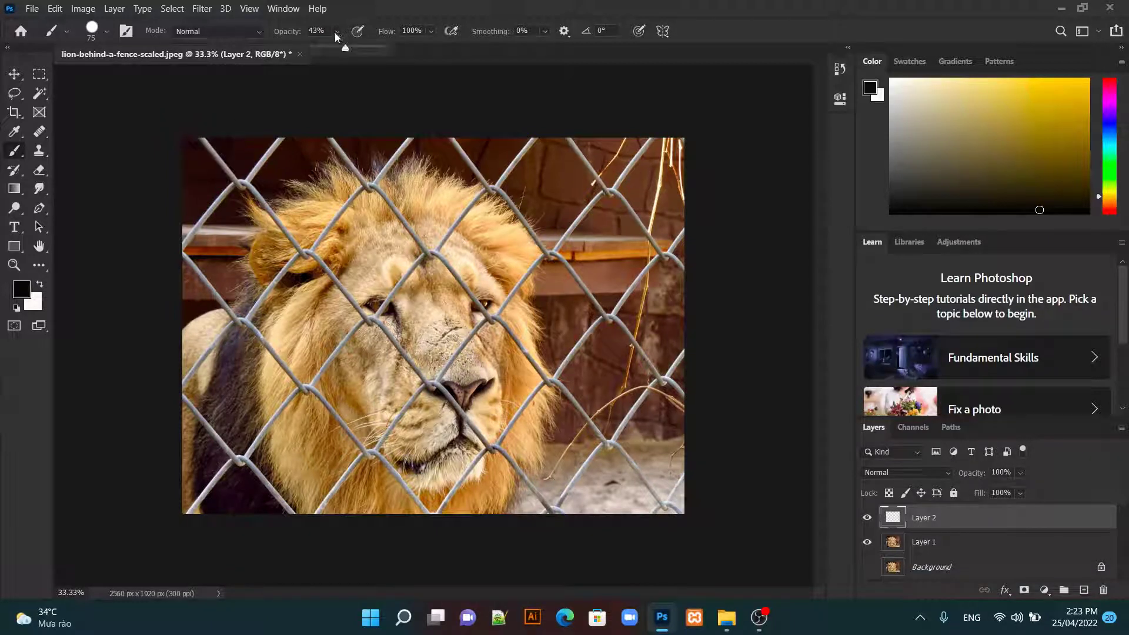
{"action": "left_click_drag", "start_coordinate": [345, 47], "coordinate": [384, 48]}
{"action": "left_click", "coordinate": [196, 129]}
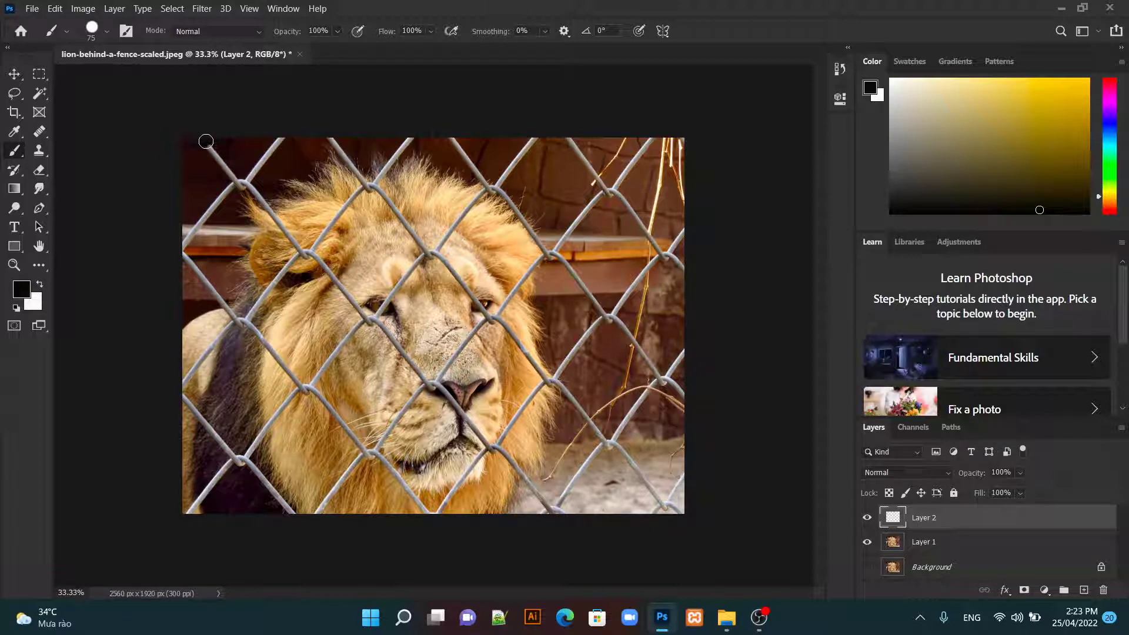
{"action": "mouse_move", "coordinate": [206, 141]}
{"action": "left_mouse_down"}
{"action": "mouse_move", "coordinate": [241, 185]}
{"action": "mouse_move", "coordinate": [180, 249]}
{"action": "left_mouse_up"}
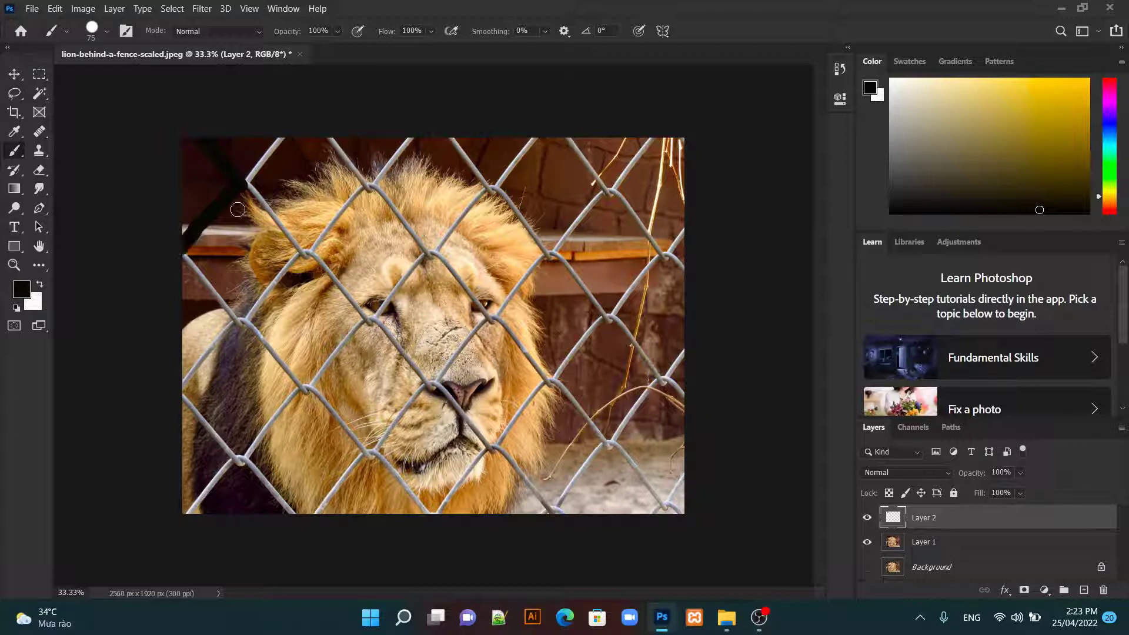
{"action": "left_click_drag", "start_coordinate": [253, 175], "coordinate": [297, 118]}
{"action": "left_click_drag", "start_coordinate": [249, 176], "coordinate": [370, 323]}
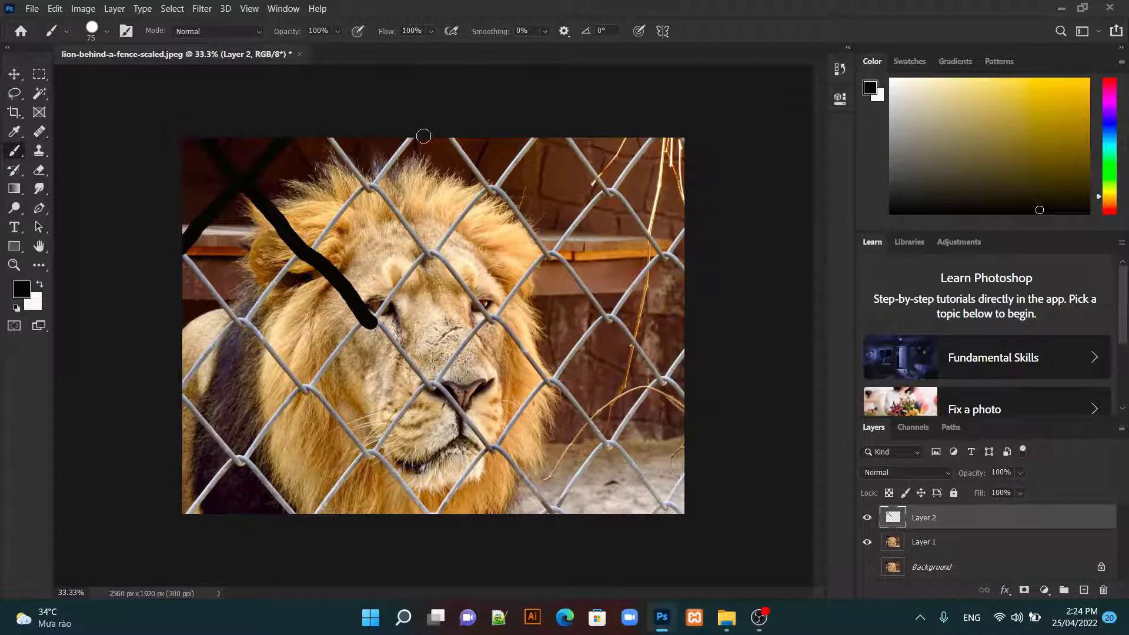
{"action": "left_click_drag", "start_coordinate": [416, 133], "coordinate": [164, 396]}
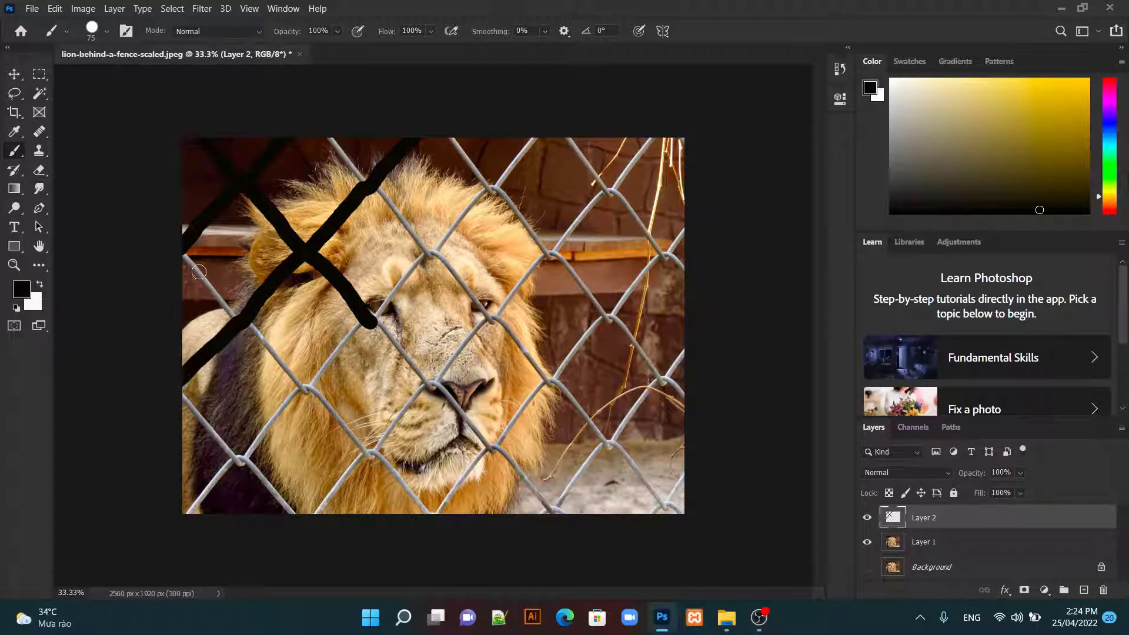
Step: Paint black over wires at the left edge, top middle, top-right corner, right edge and mane
{"action": "mouse_move", "coordinate": [184, 250]}
{"action": "left_mouse_down"}
{"action": "mouse_move", "coordinate": [235, 321]}
{"action": "mouse_move", "coordinate": [175, 384]}
{"action": "left_mouse_up"}
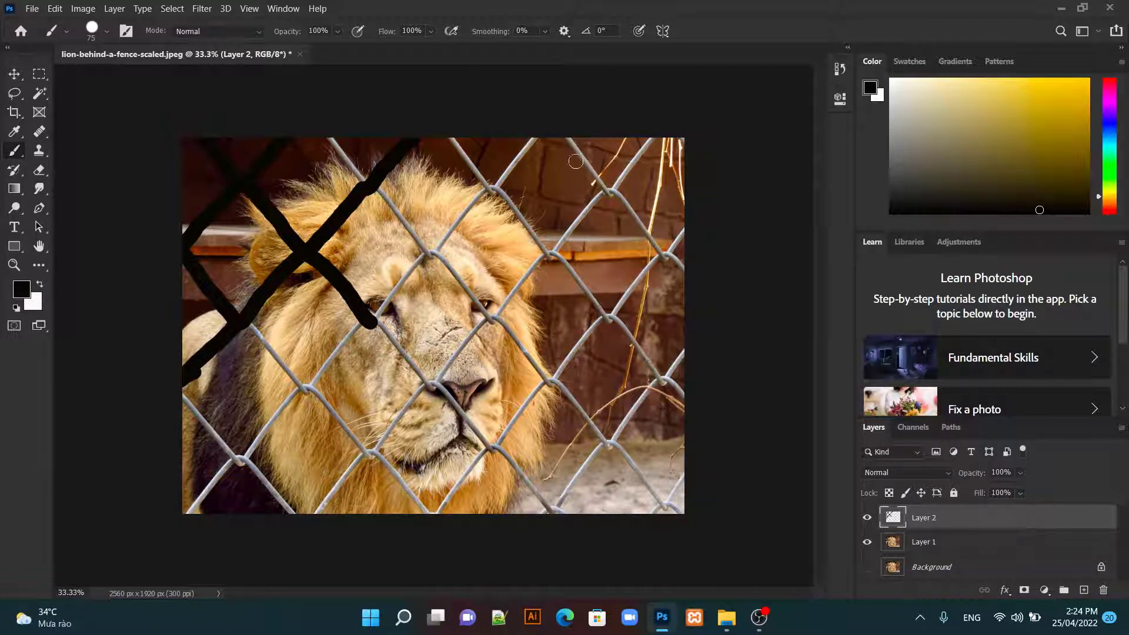
{"action": "left_click_drag", "start_coordinate": [563, 134], "coordinate": [612, 191]}
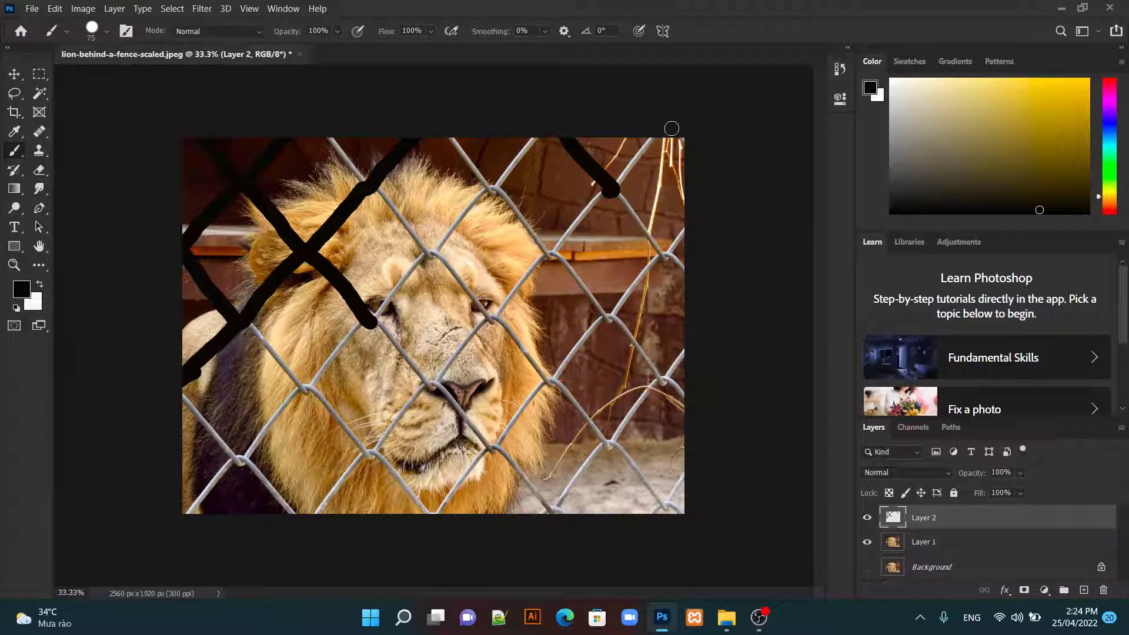
{"action": "mouse_move", "coordinate": [671, 129]}
{"action": "left_mouse_down"}
{"action": "mouse_move", "coordinate": [612, 191]}
{"action": "mouse_move", "coordinate": [678, 252]}
{"action": "mouse_move", "coordinate": [689, 227]}
{"action": "left_mouse_up"}
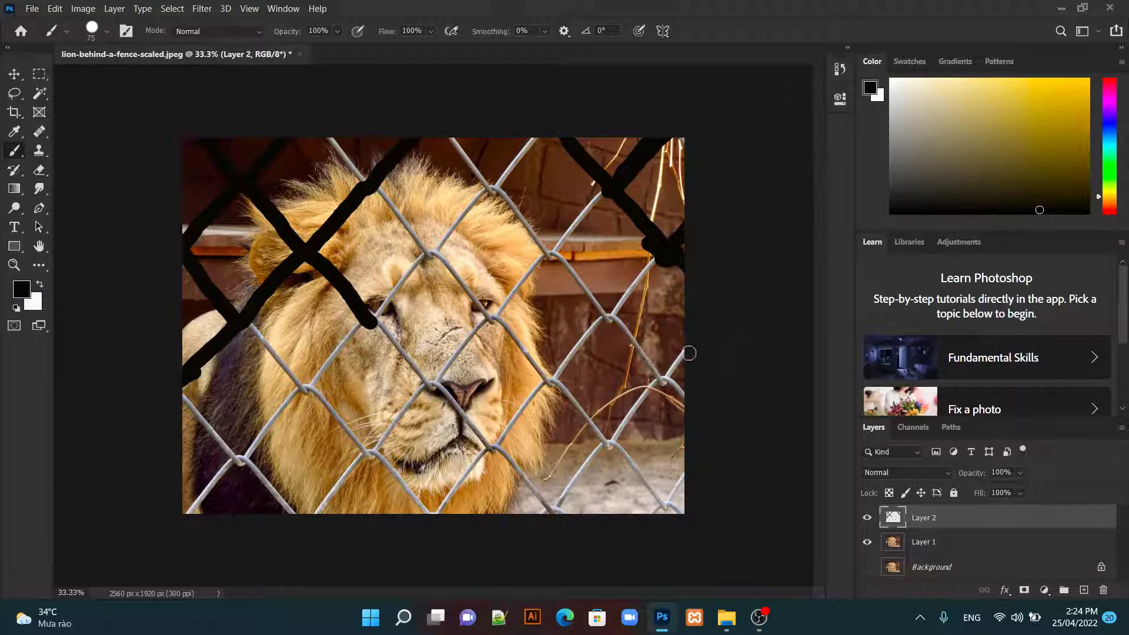
{"action": "mouse_move", "coordinate": [685, 353]}
{"action": "left_mouse_down"}
{"action": "mouse_move", "coordinate": [668, 381]}
{"action": "mouse_move", "coordinate": [655, 377]}
{"action": "mouse_move", "coordinate": [446, 132]}
{"action": "left_mouse_up"}
{"action": "mouse_move", "coordinate": [453, 145]}
{"action": "left_mouse_down"}
{"action": "mouse_move", "coordinate": [522, 209]}
{"action": "mouse_move", "coordinate": [513, 159]}
{"action": "mouse_move", "coordinate": [534, 138]}
{"action": "left_mouse_up"}
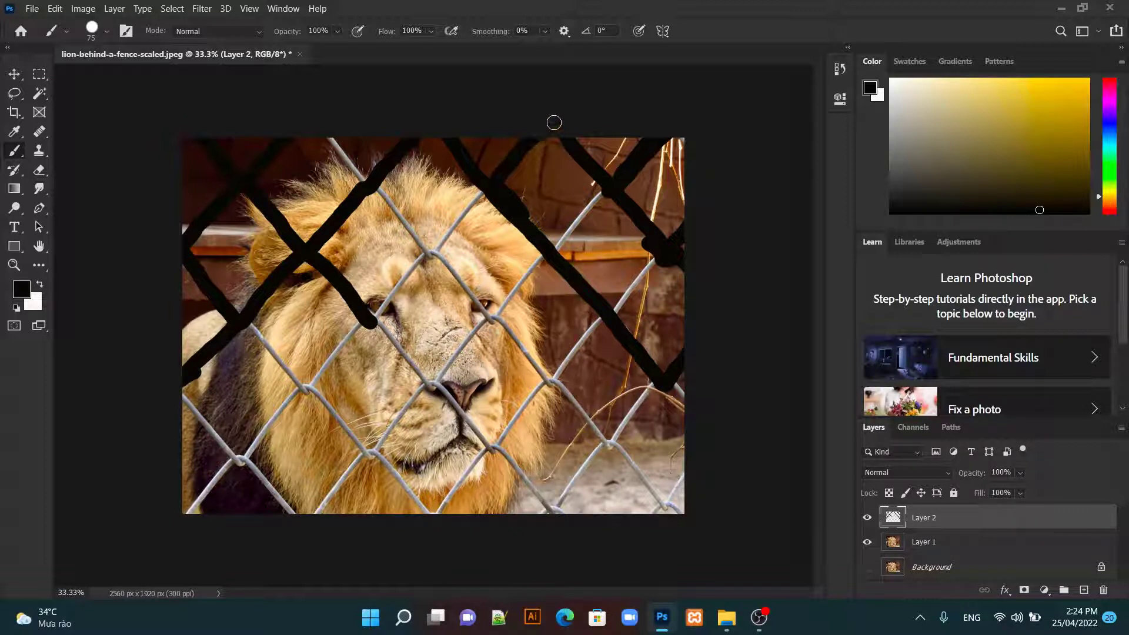
{"action": "left_click_drag", "start_coordinate": [327, 127], "coordinate": [433, 254]}
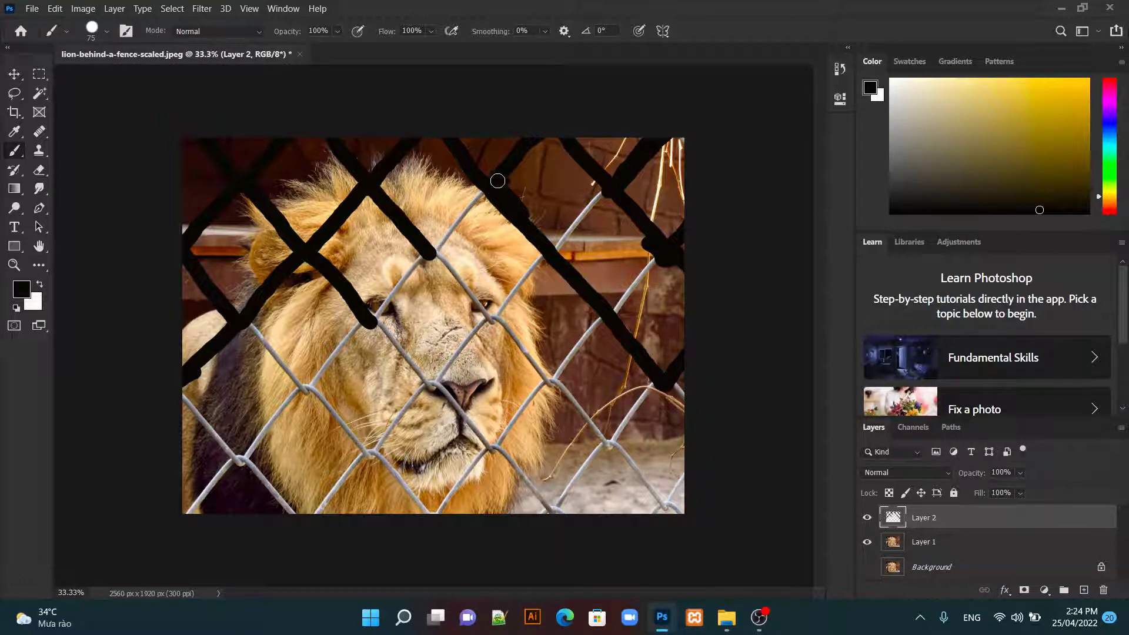
{"action": "mouse_move", "coordinate": [497, 182]}
{"action": "left_mouse_down"}
{"action": "mouse_move", "coordinate": [435, 257]}
{"action": "mouse_move", "coordinate": [455, 219]}
{"action": "left_mouse_up"}
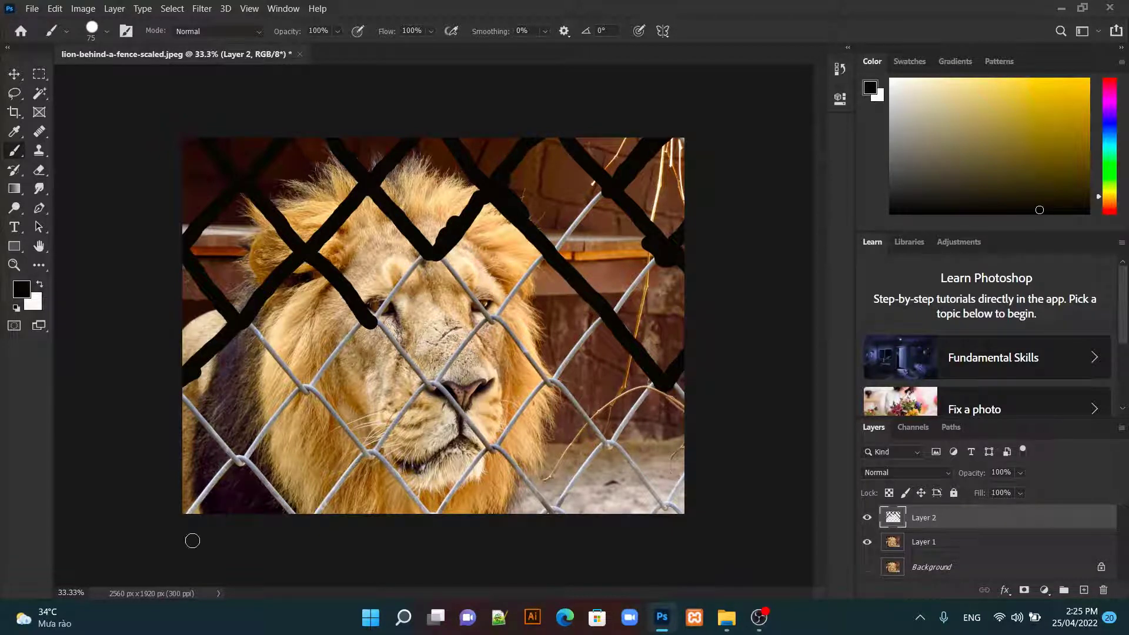
Step: Paint black over the wires along the lower-left, right side and bottom-right edges
{"action": "mouse_move", "coordinate": [175, 524]}
{"action": "left_mouse_down"}
{"action": "mouse_move", "coordinate": [307, 385]}
{"action": "mouse_move", "coordinate": [243, 324]}
{"action": "mouse_move", "coordinate": [232, 332]}
{"action": "left_mouse_up"}
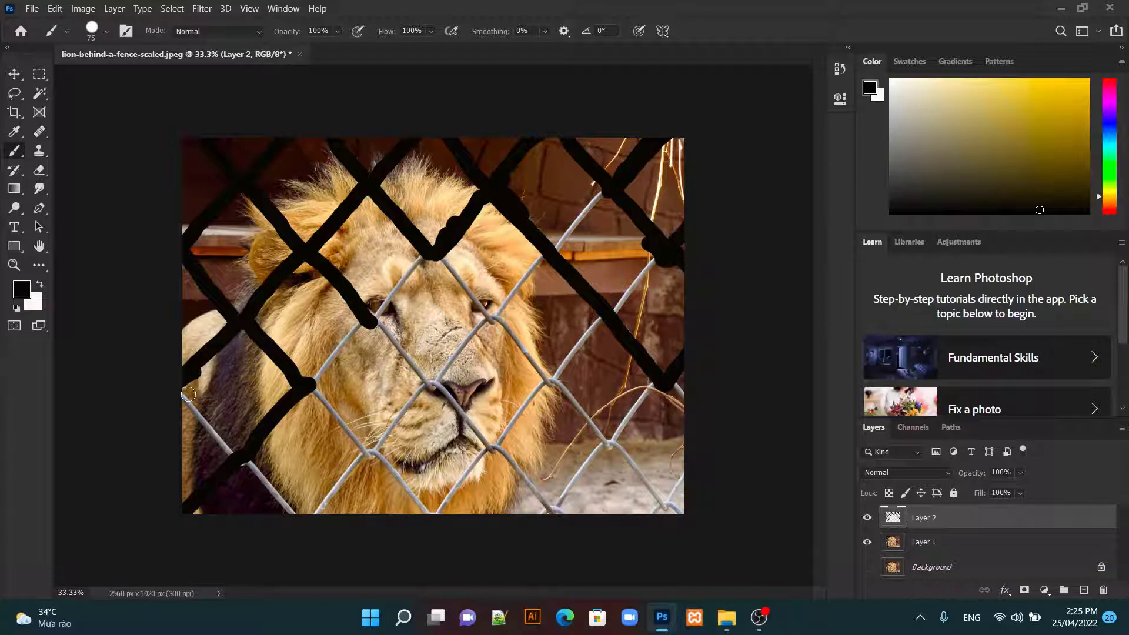
{"action": "left_click_drag", "start_coordinate": [178, 391], "coordinate": [302, 519]}
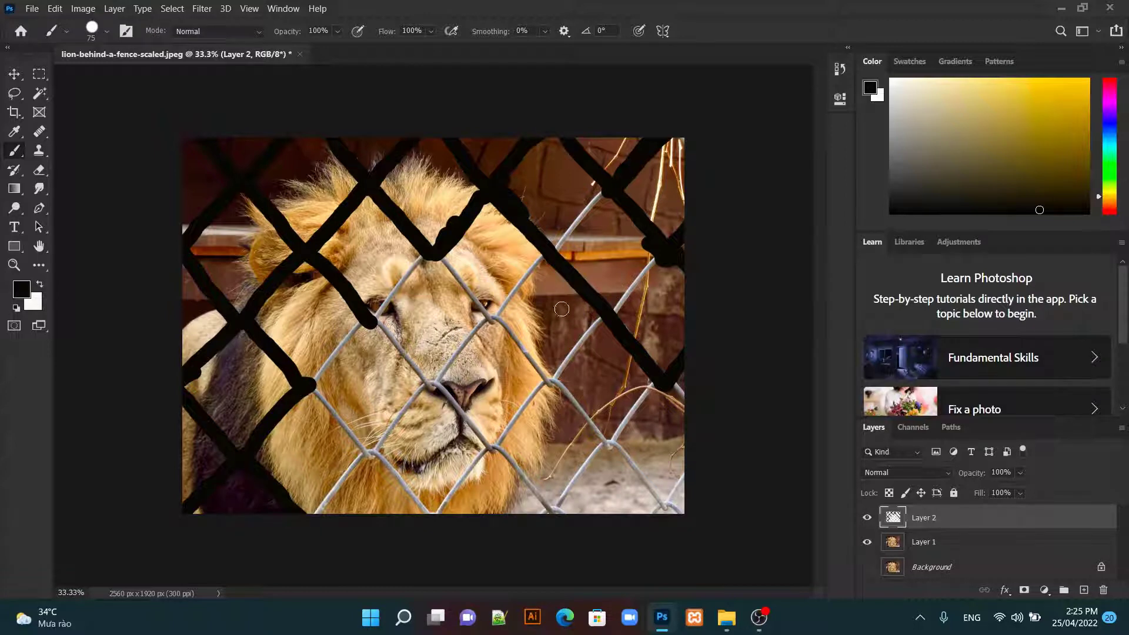
{"action": "left_click_drag", "start_coordinate": [609, 190], "coordinate": [304, 523]}
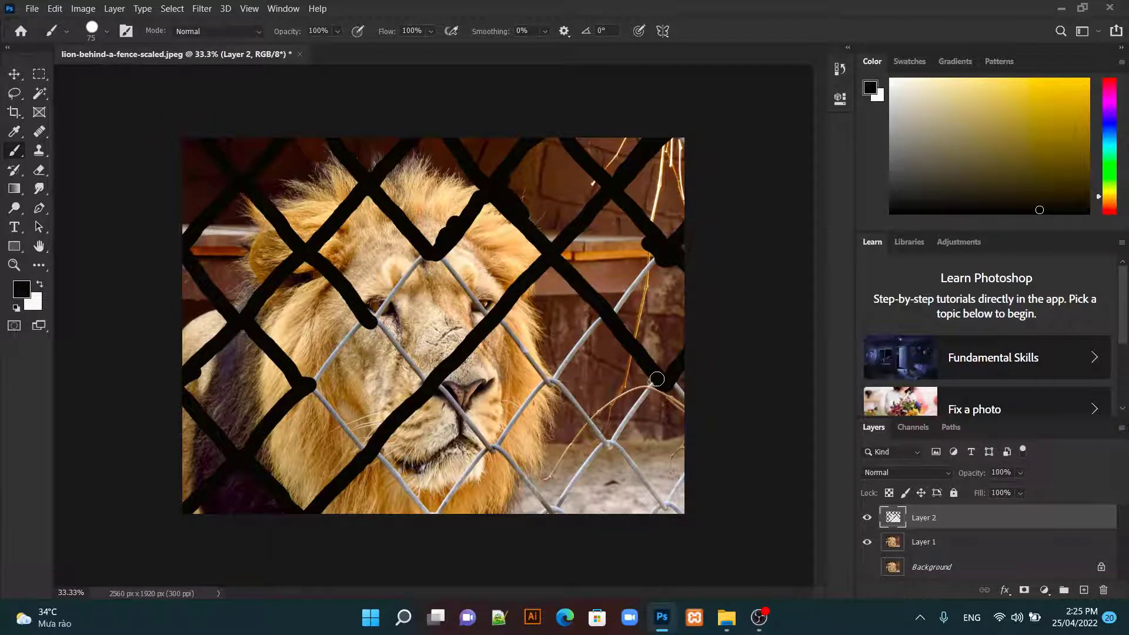
{"action": "left_click_drag", "start_coordinate": [662, 377], "coordinate": [543, 517]}
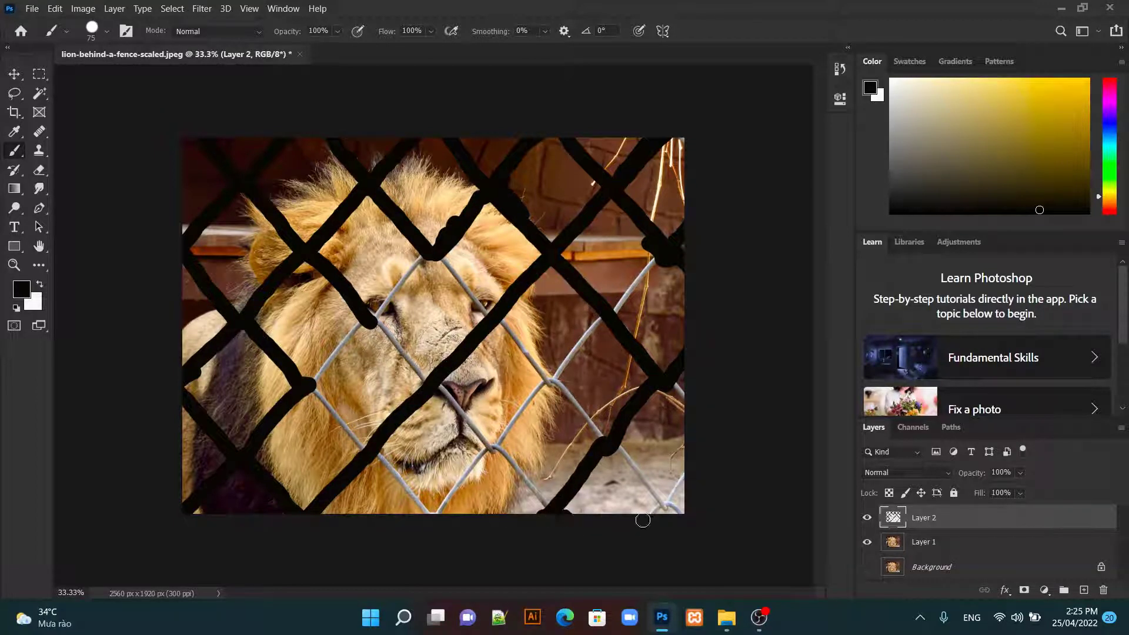
{"action": "left_click_drag", "start_coordinate": [654, 513], "coordinate": [681, 512]}
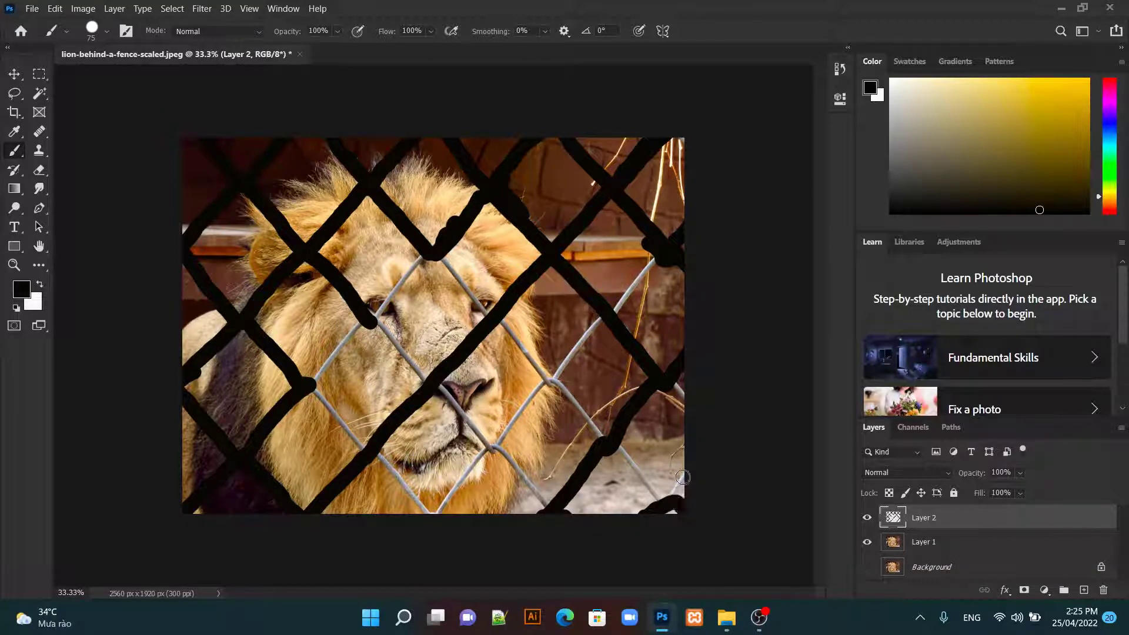
{"action": "left_click_drag", "start_coordinate": [687, 472], "coordinate": [669, 497]}
{"action": "left_click_drag", "start_coordinate": [605, 436], "coordinate": [666, 504]}
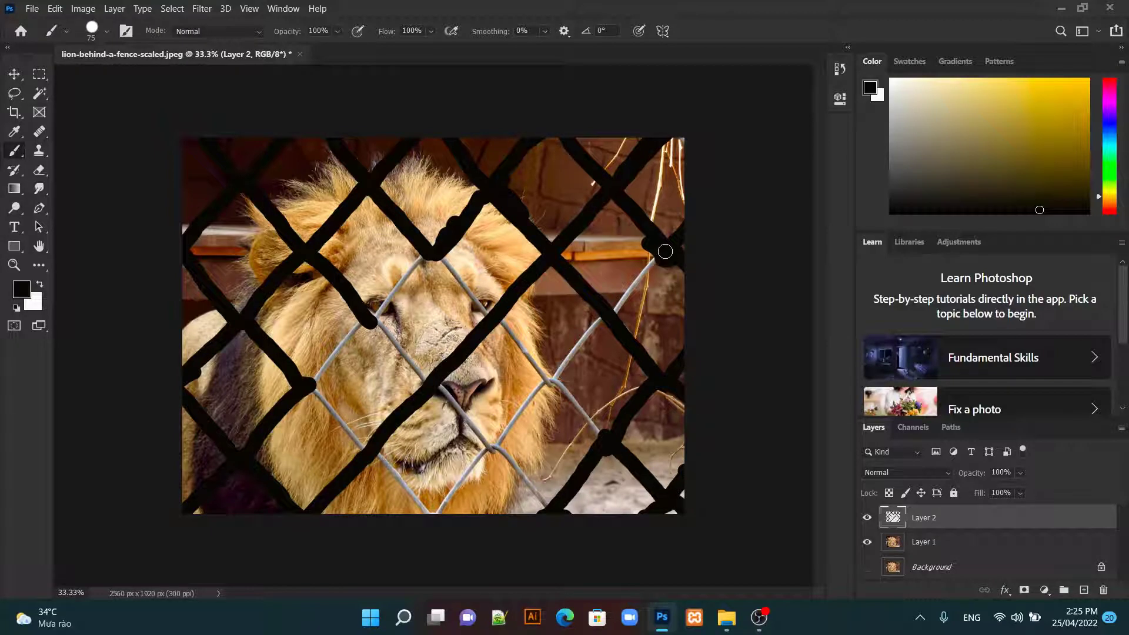
{"action": "left_click_drag", "start_coordinate": [665, 252], "coordinate": [436, 517]}
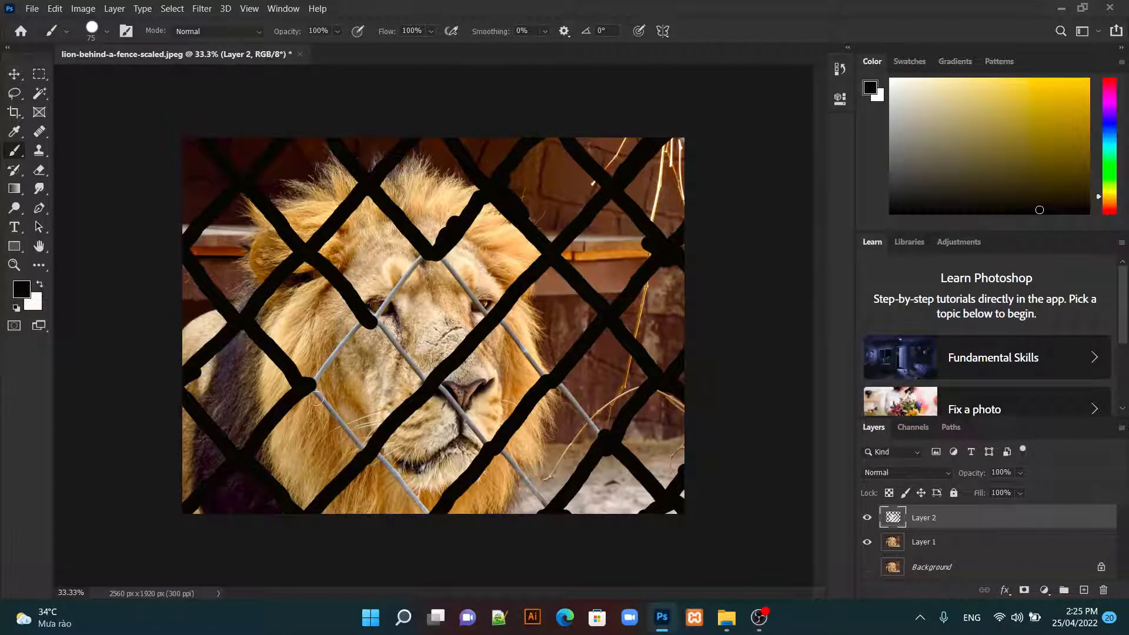
Step: Cover the wires across the lion's face and eyes, then Magic Wand-select the black mesh
{"action": "left_click_drag", "start_coordinate": [312, 388], "coordinate": [435, 522]}
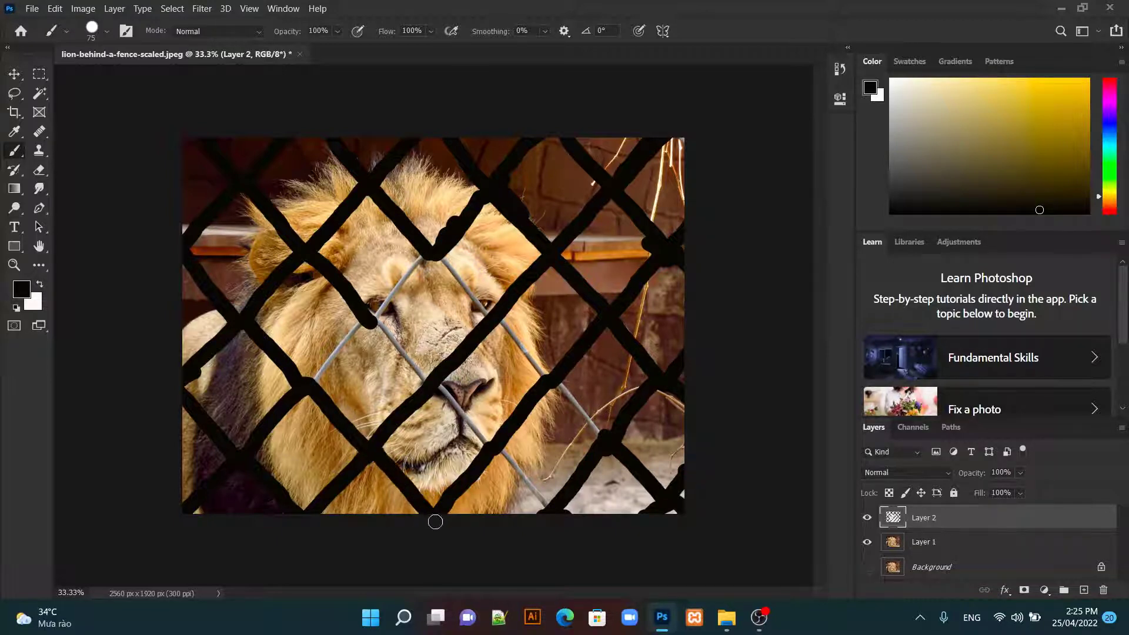
{"action": "left_click_drag", "start_coordinate": [373, 319], "coordinate": [557, 512]}
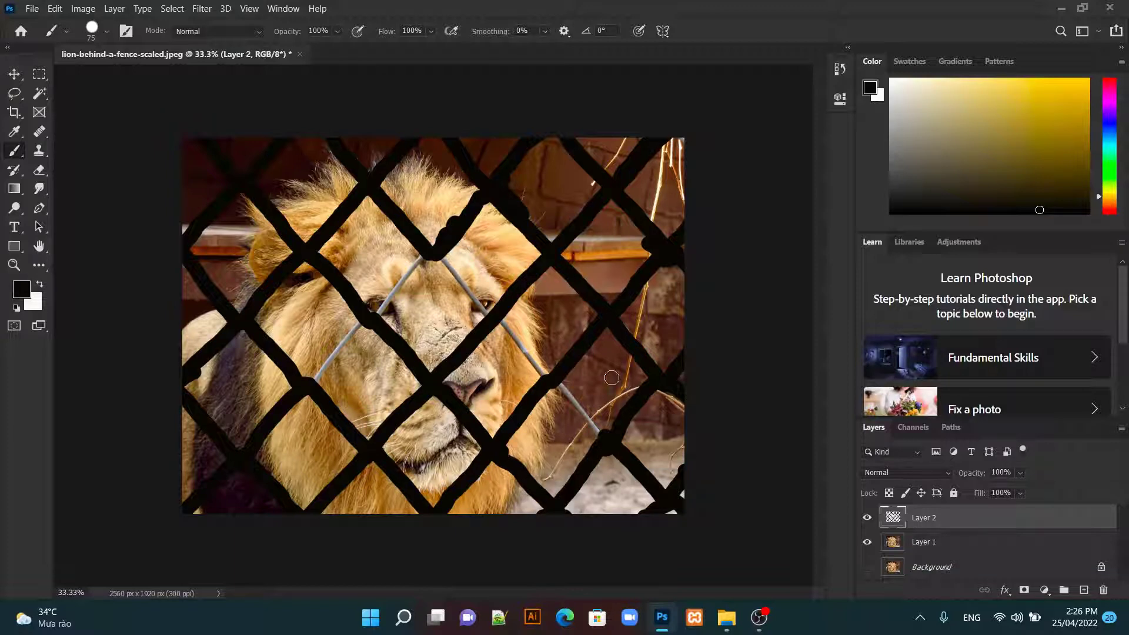
{"action": "left_click_drag", "start_coordinate": [555, 380], "coordinate": [609, 438]}
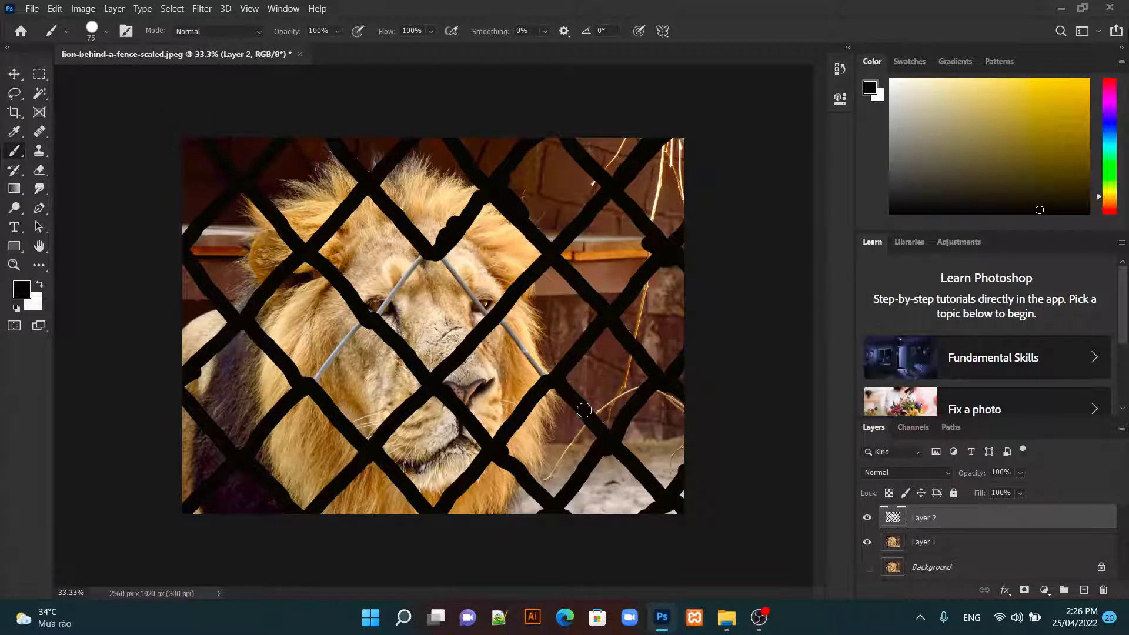
{"action": "left_click_drag", "start_coordinate": [501, 326], "coordinate": [553, 384]}
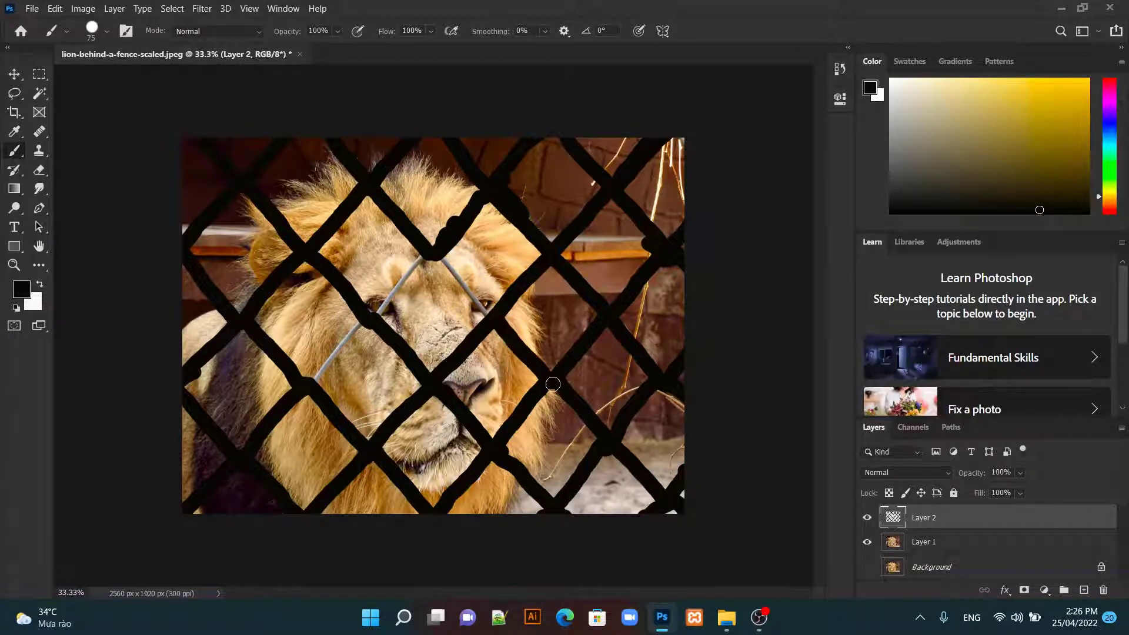
{"action": "left_click_drag", "start_coordinate": [440, 257], "coordinate": [498, 327]}
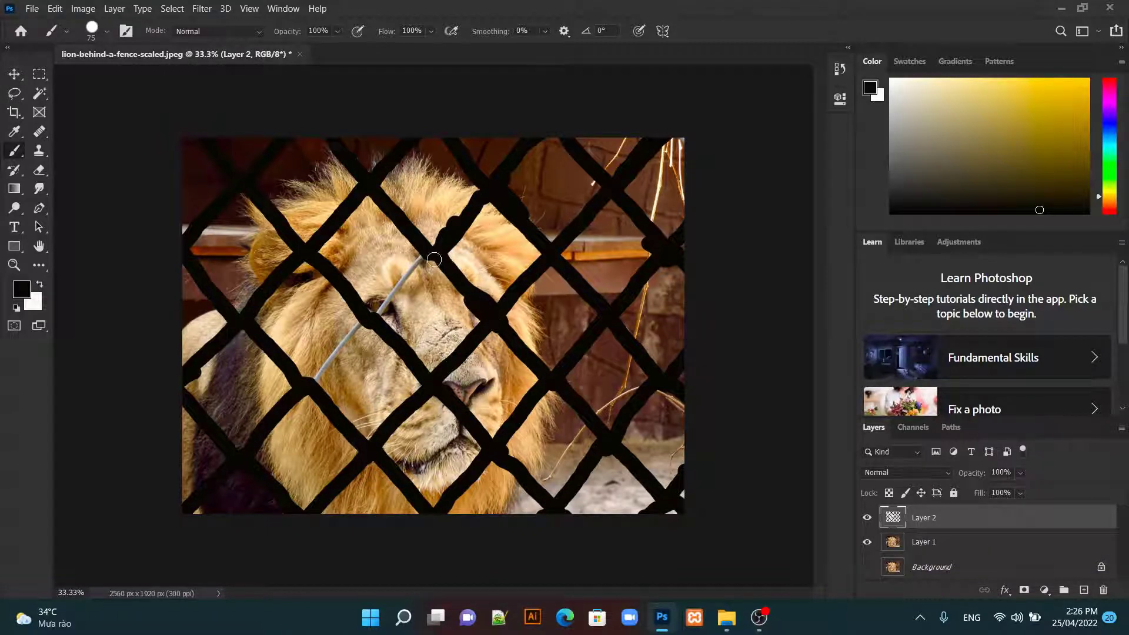
{"action": "left_click_drag", "start_coordinate": [423, 256], "coordinate": [307, 387]}
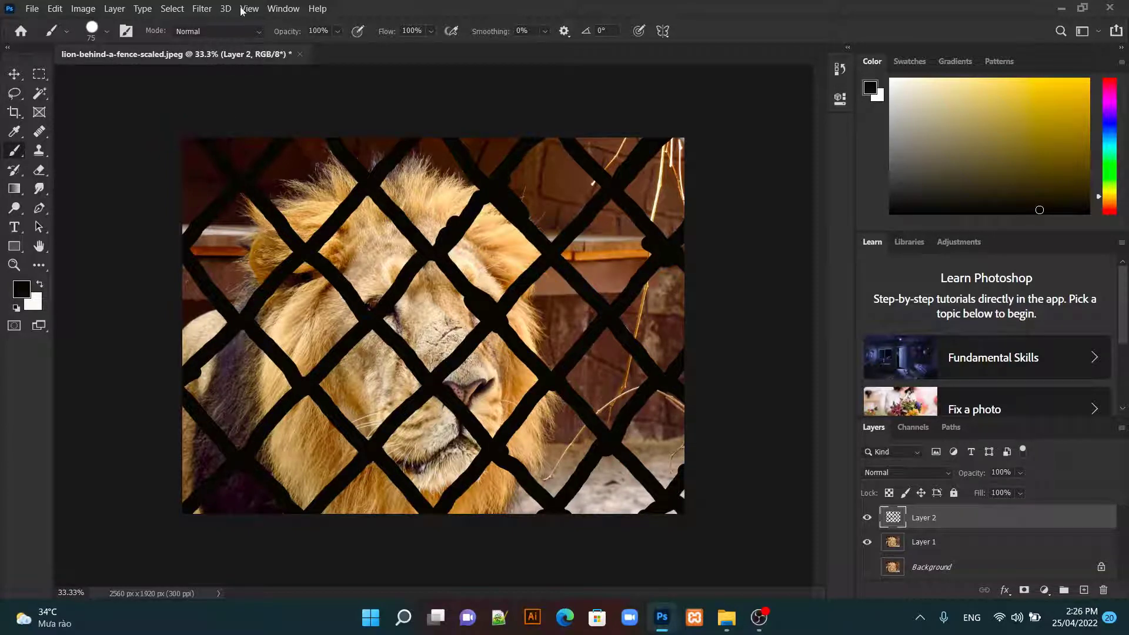
{"action": "left_click", "coordinate": [40, 94]}
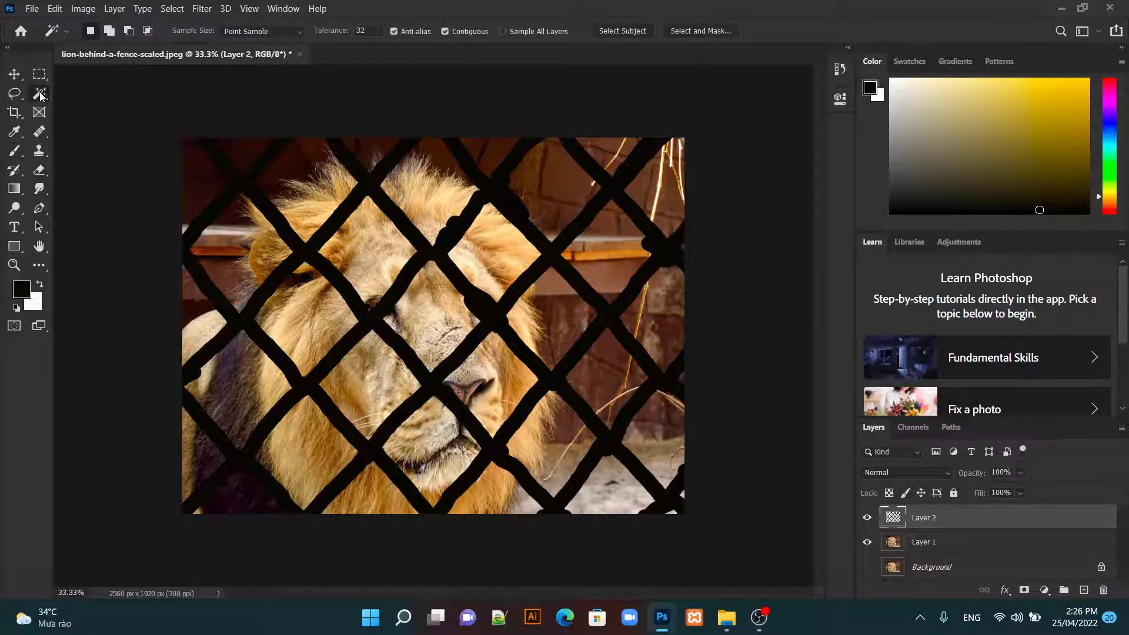
{"action": "left_click", "coordinate": [251, 185]}
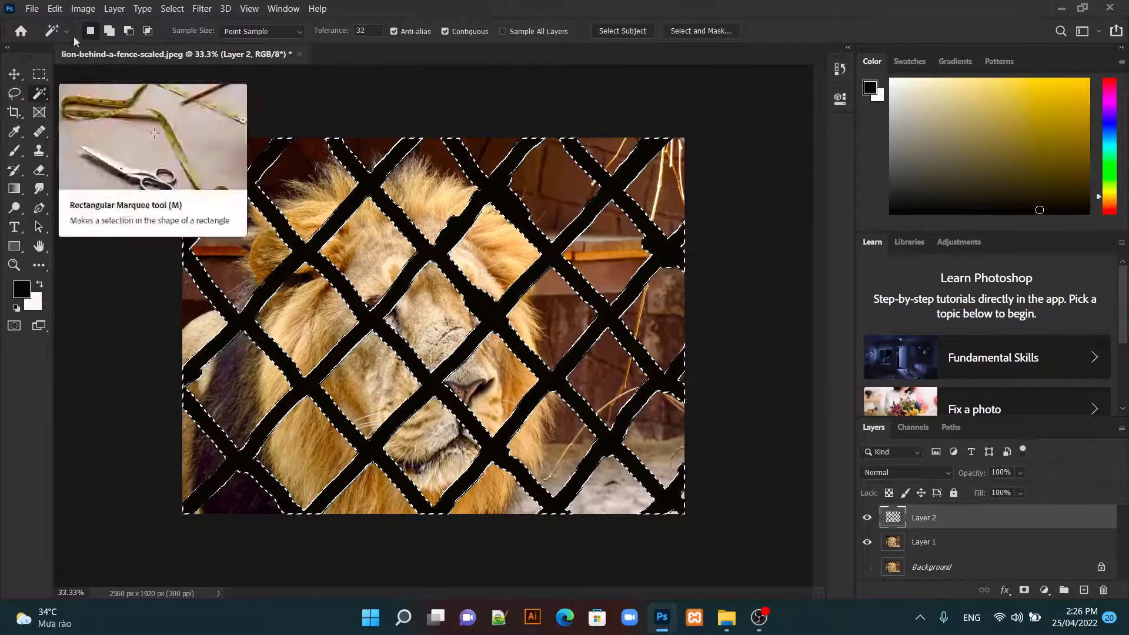
{"action": "left_click", "coordinate": [91, 12]}
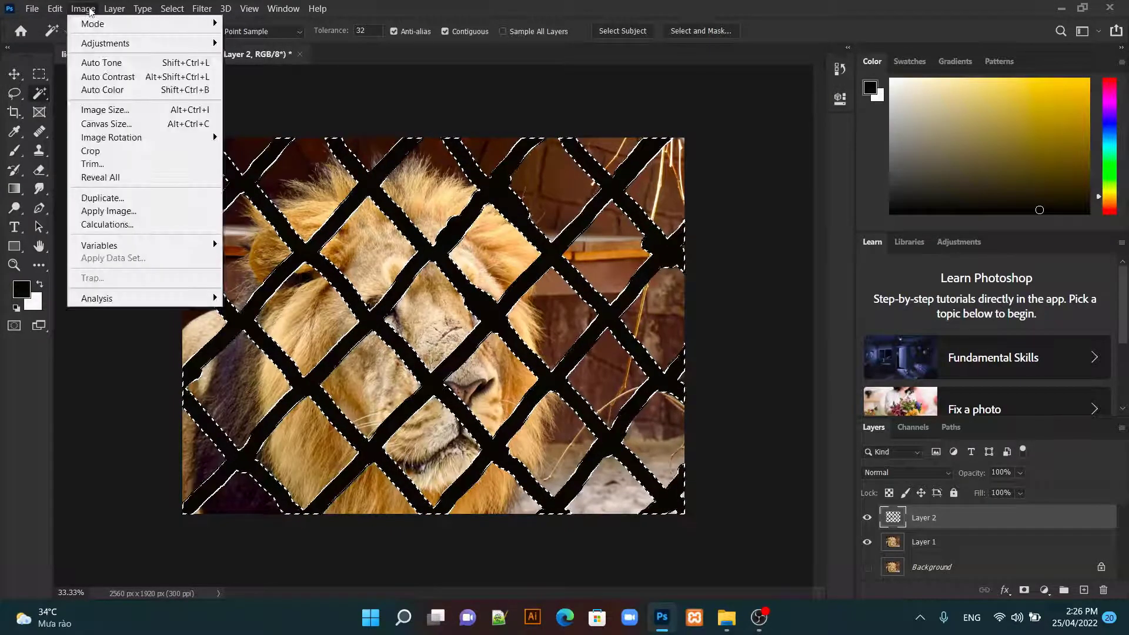
{"action": "left_click", "coordinate": [90, 12]}
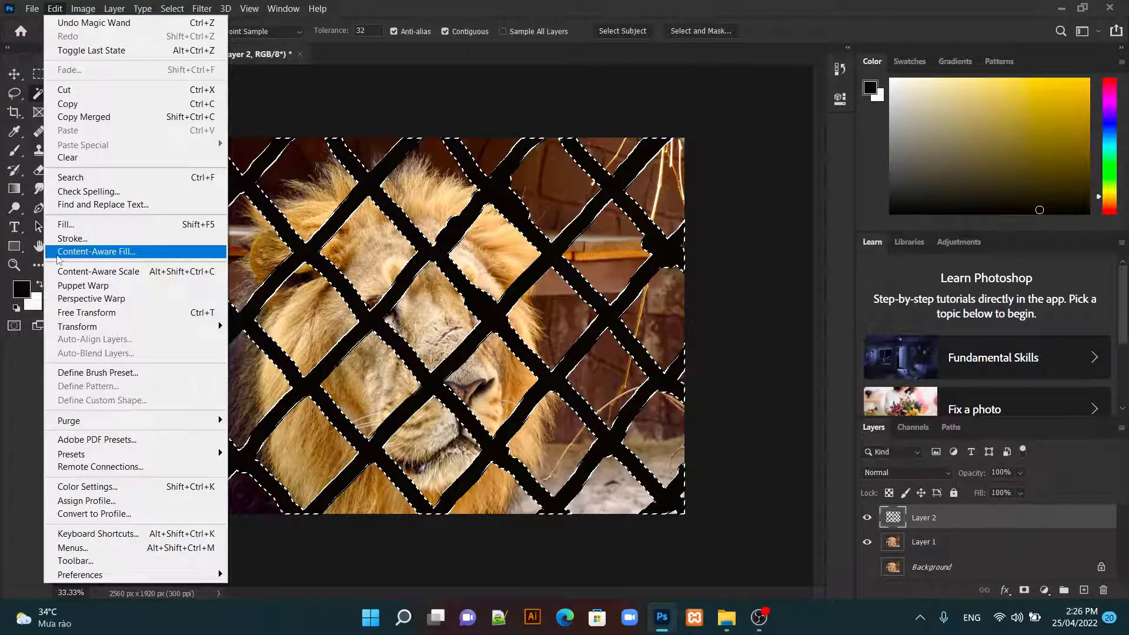
{"action": "left_click", "coordinate": [66, 253]}
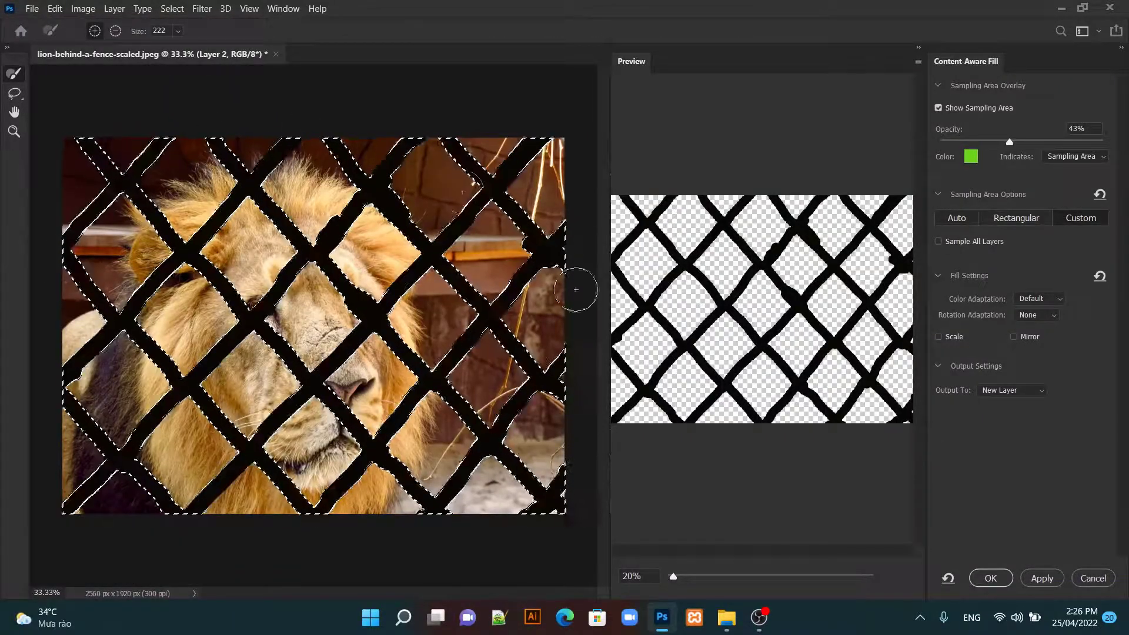
{"action": "left_click", "coordinate": [1094, 579]}
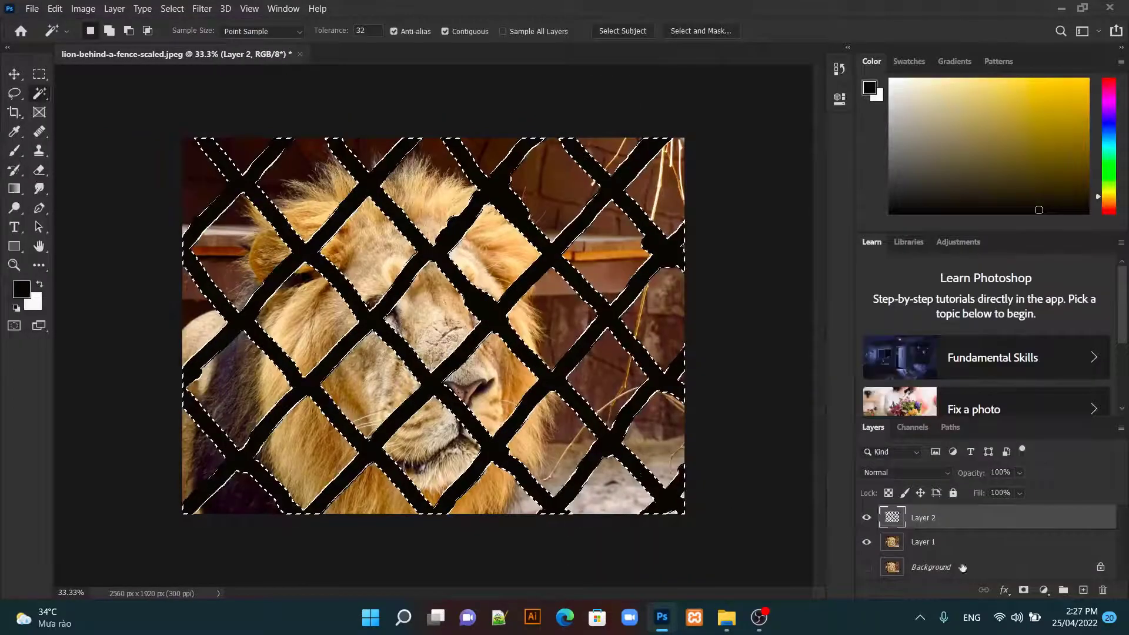
{"action": "right_click", "coordinate": [46, 98]}
{"action": "left_click", "coordinate": [106, 121]}
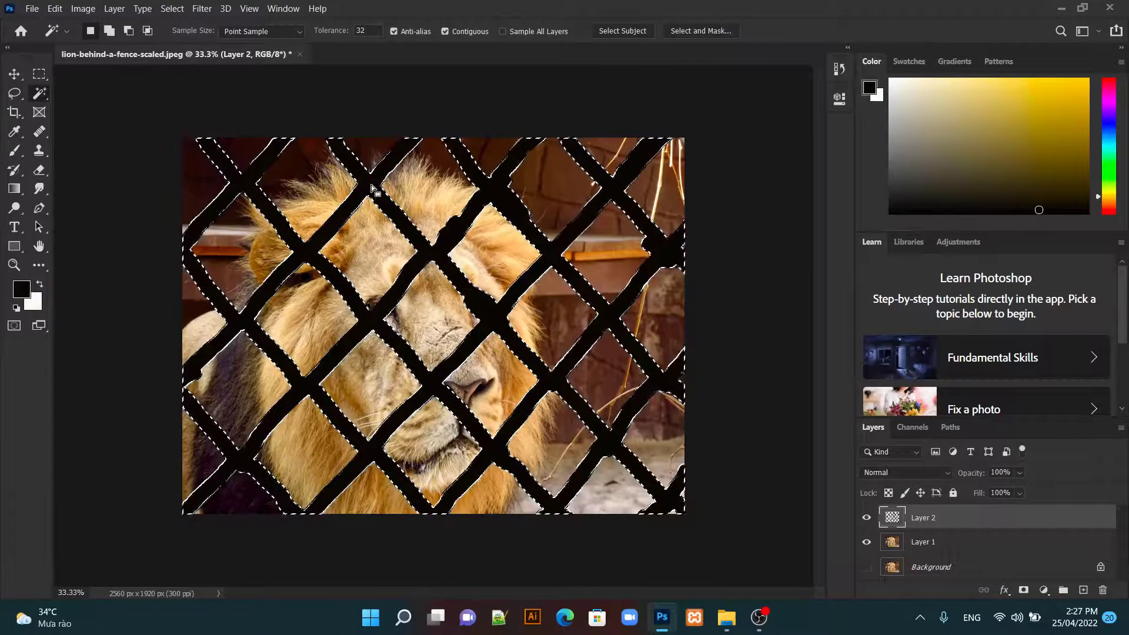
{"action": "left_click", "coordinate": [932, 570]}
Step: Content-aware fill the fence selection on Layer 1, outputting the result to a new layer
{"action": "left_click", "coordinate": [918, 541]}
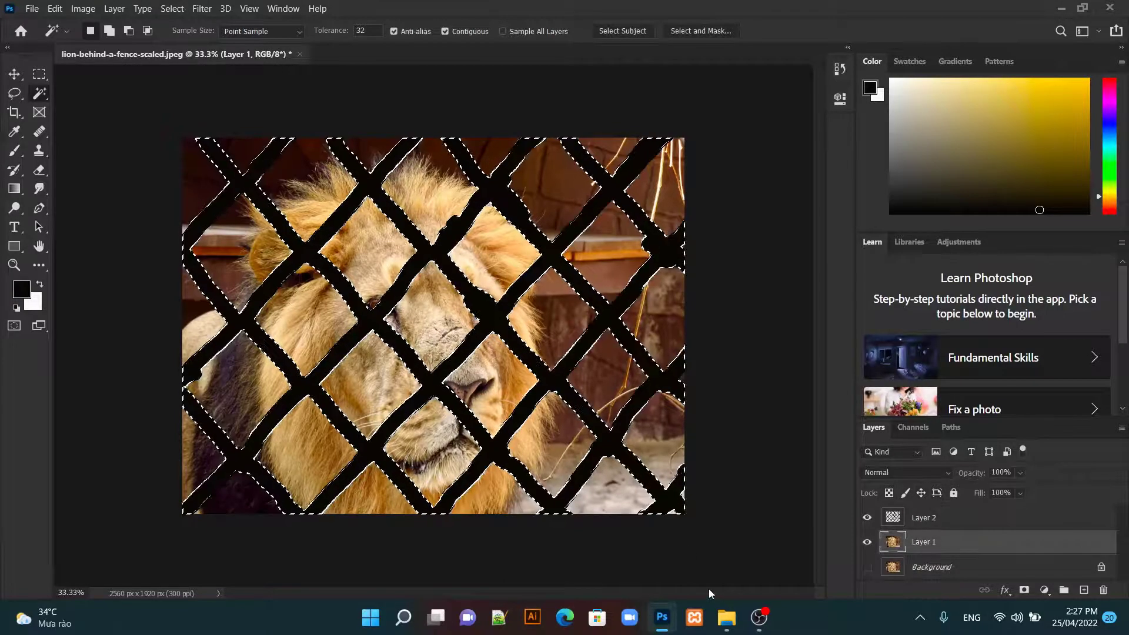
{"action": "left_click", "coordinate": [55, 8]}
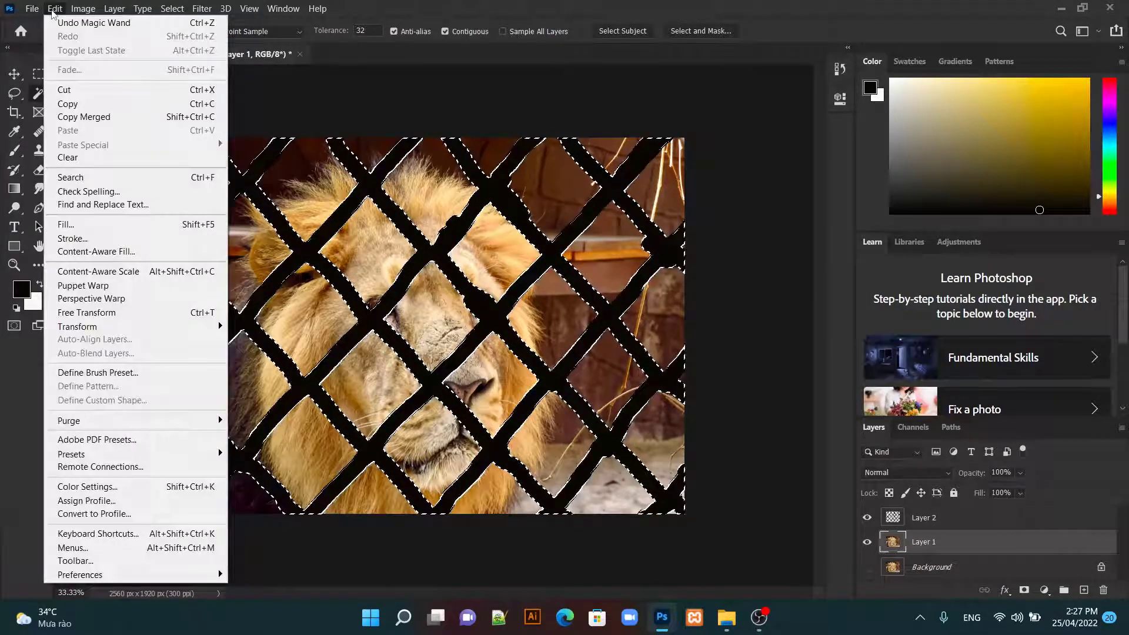
{"action": "left_click", "coordinate": [106, 253]}
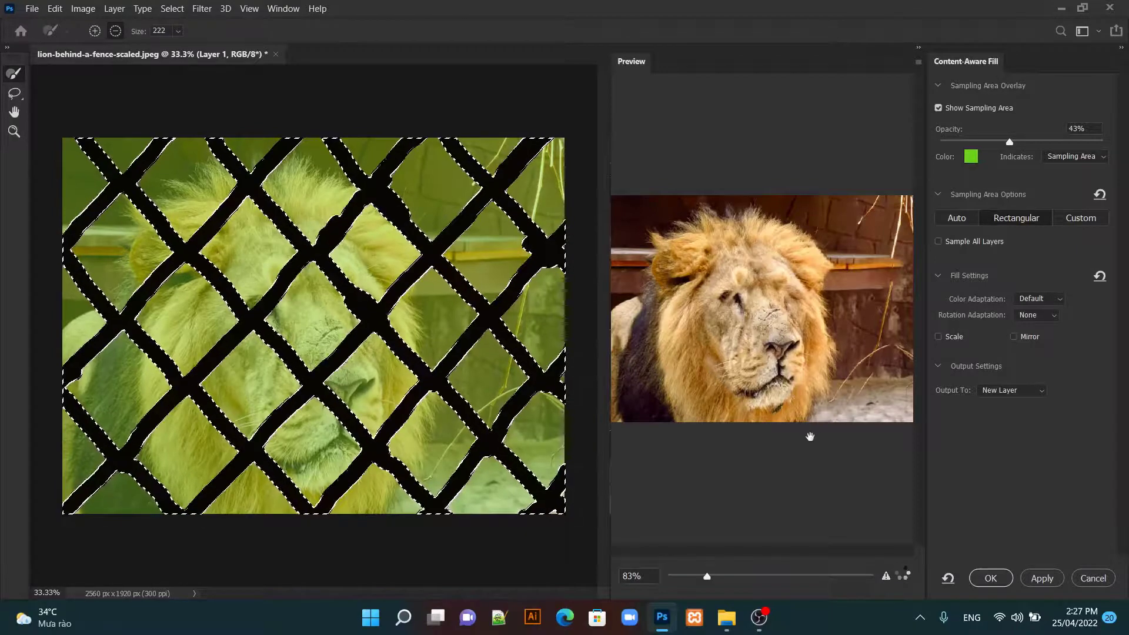
{"action": "left_click", "coordinate": [1041, 580]}
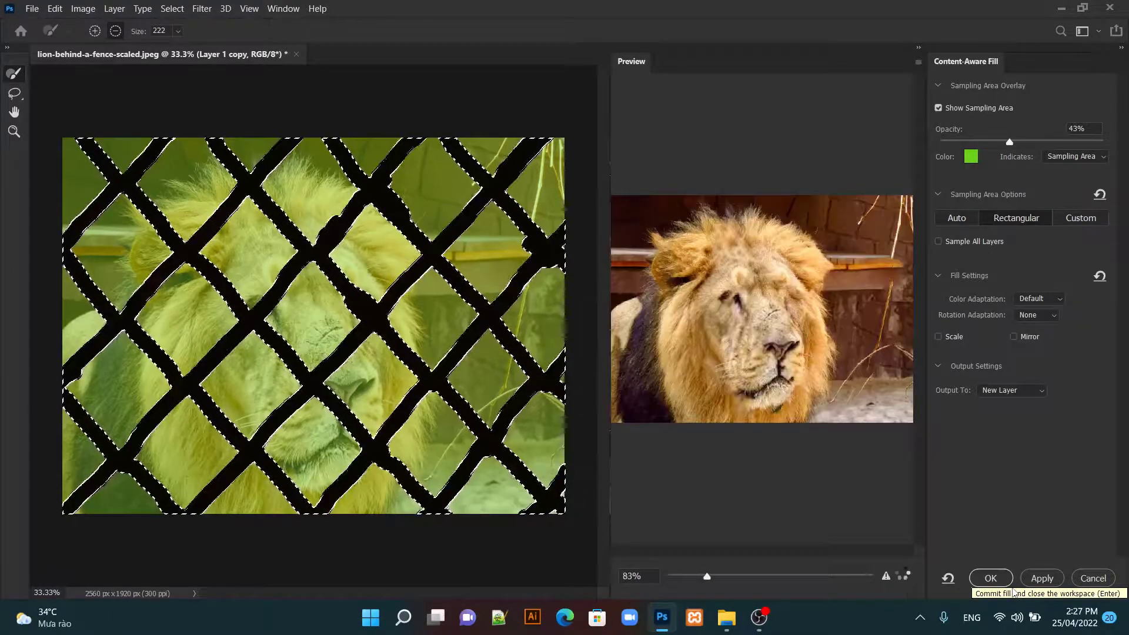
{"action": "left_click", "coordinate": [991, 579]}
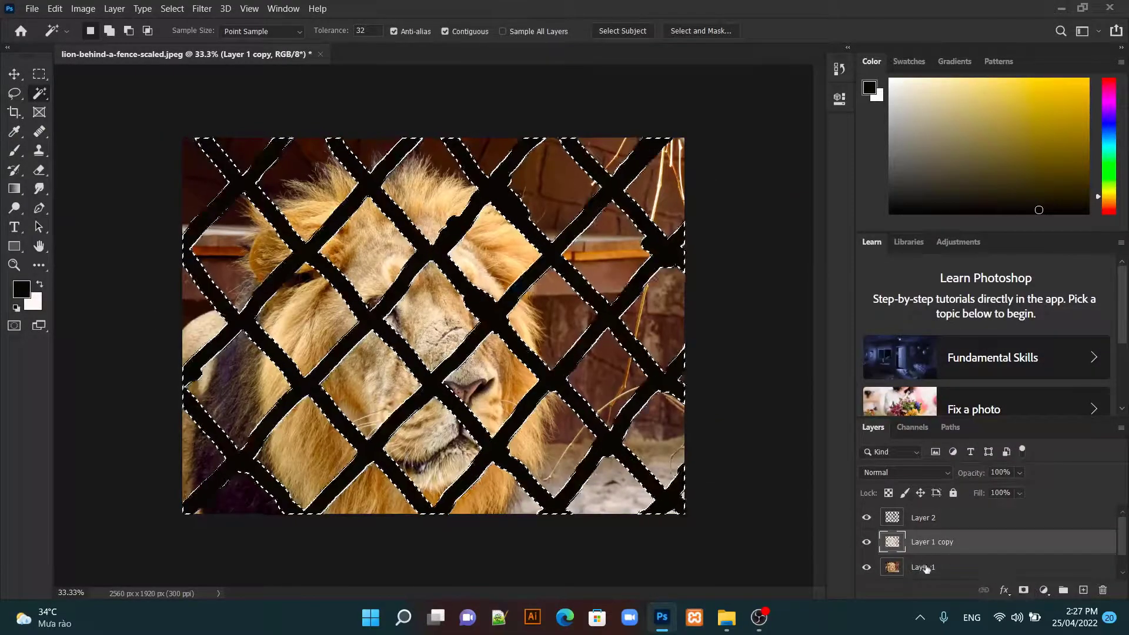
Step: Compare the fill by toggling layer visibility, hide the black fence Layer 2, and deselect
{"action": "scroll", "coordinate": [927, 571], "scroll_direction": "down", "scroll_amount": 1}
{"action": "scroll", "coordinate": [928, 576], "scroll_direction": "up", "scroll_amount": 1}
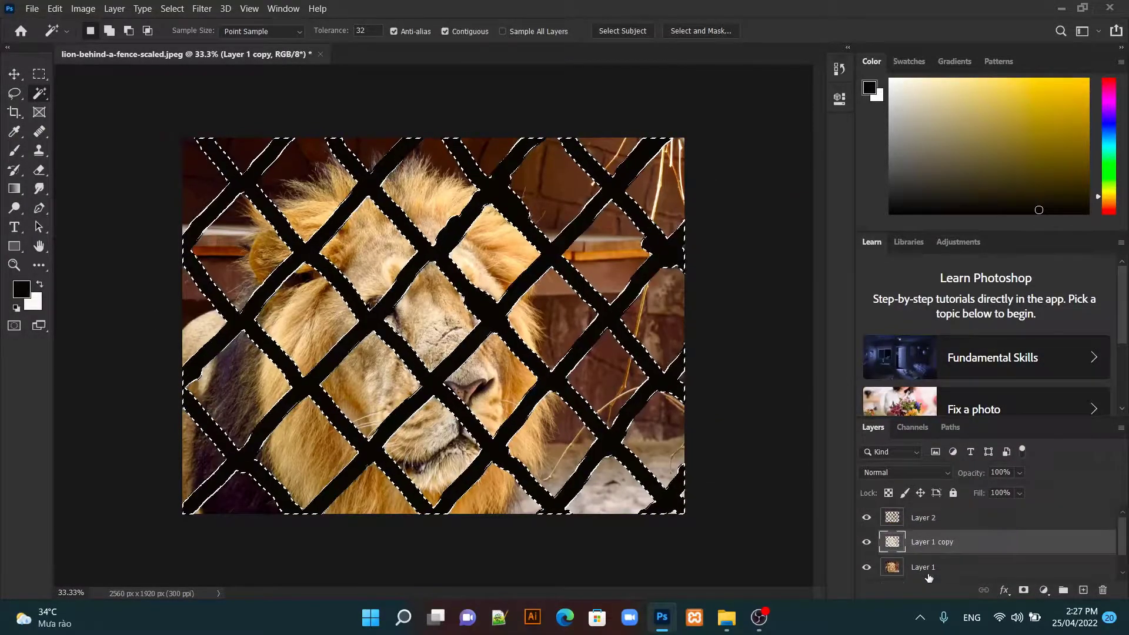
{"action": "left_click", "coordinate": [866, 568]}
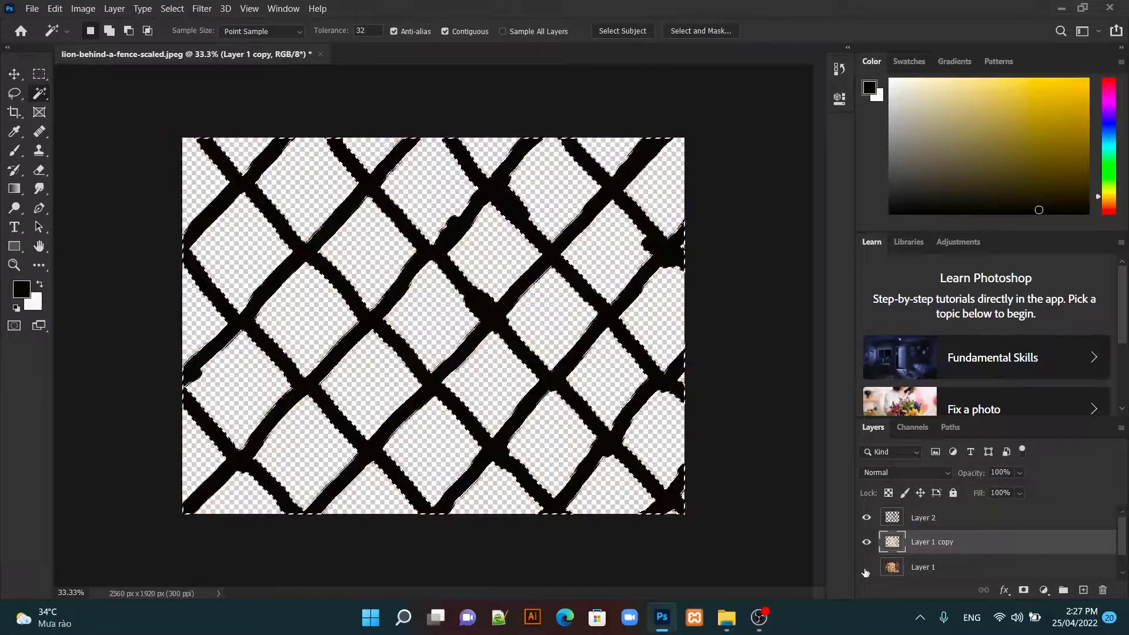
{"action": "left_click", "coordinate": [866, 567]}
{"action": "left_click", "coordinate": [867, 542]}
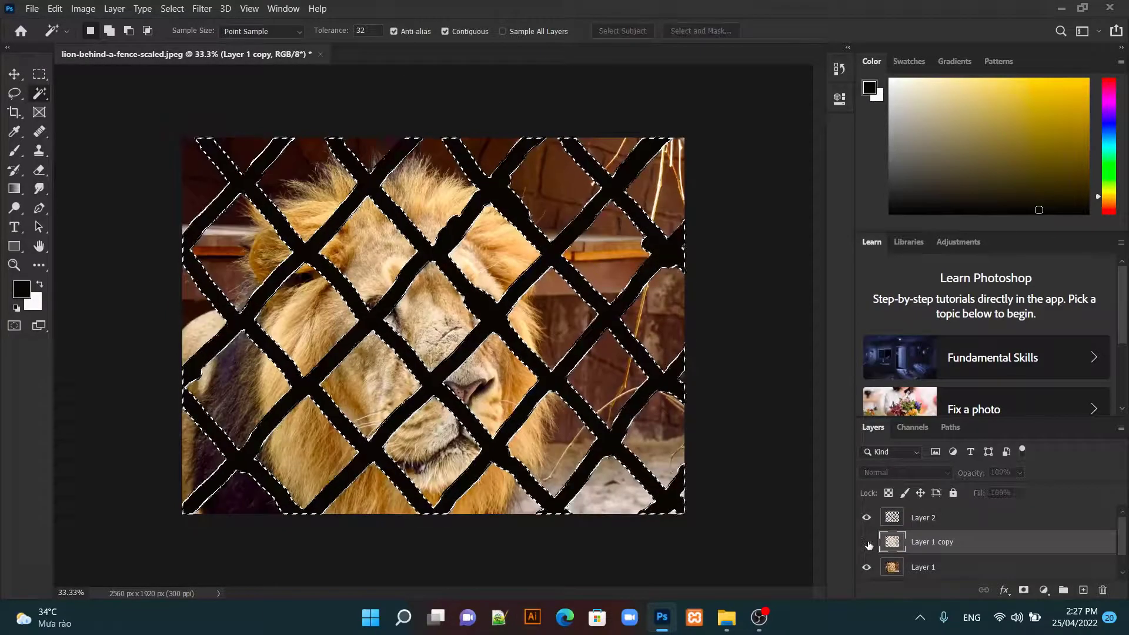
{"action": "left_click", "coordinate": [867, 542]}
{"action": "left_click", "coordinate": [866, 518]}
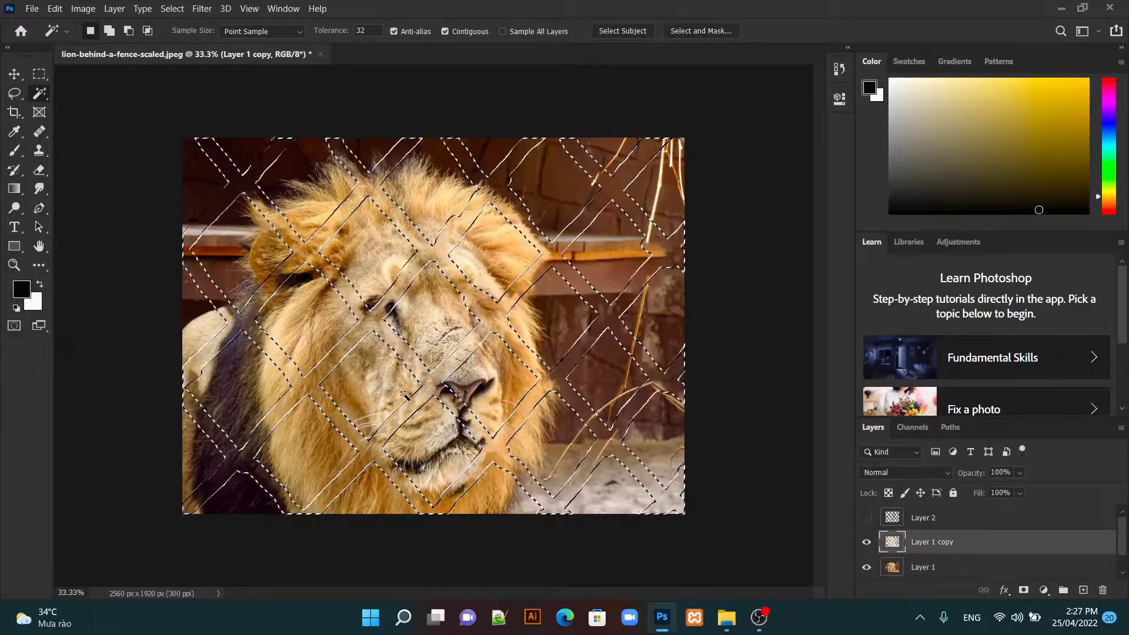
{"action": "key", "text": "ctrl+d"}
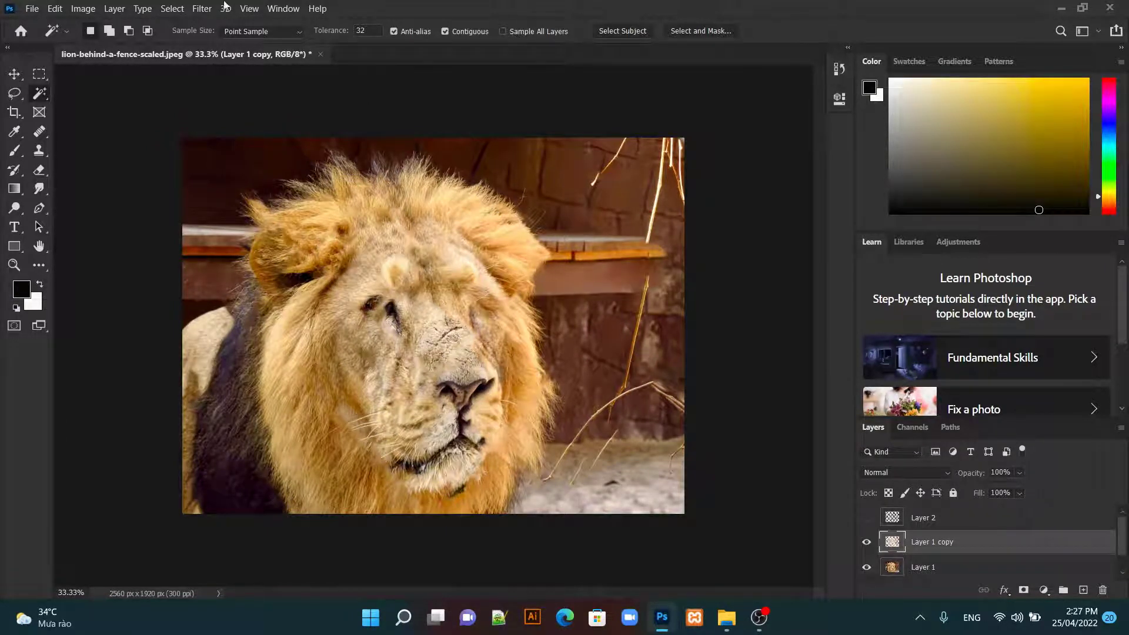
{"action": "left_click", "coordinate": [32, 11]}
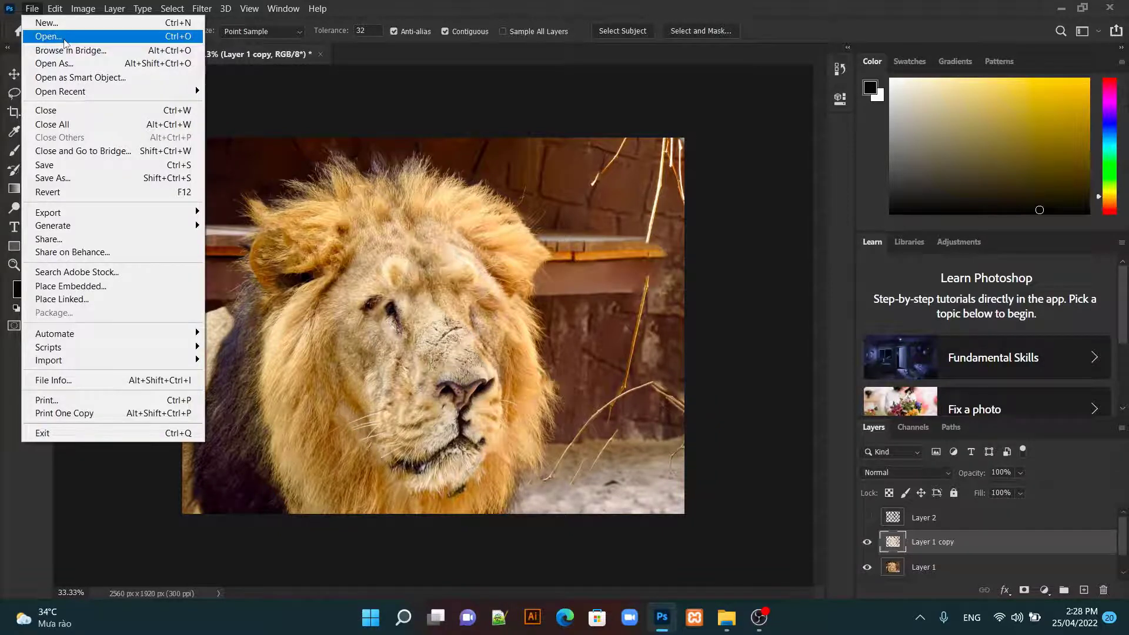
Step: Open maxresdefault mat su.jpg and zoom in on the lion's face
{"action": "left_click", "coordinate": [64, 39]}
{"action": "double_click", "coordinate": [183, 123]}
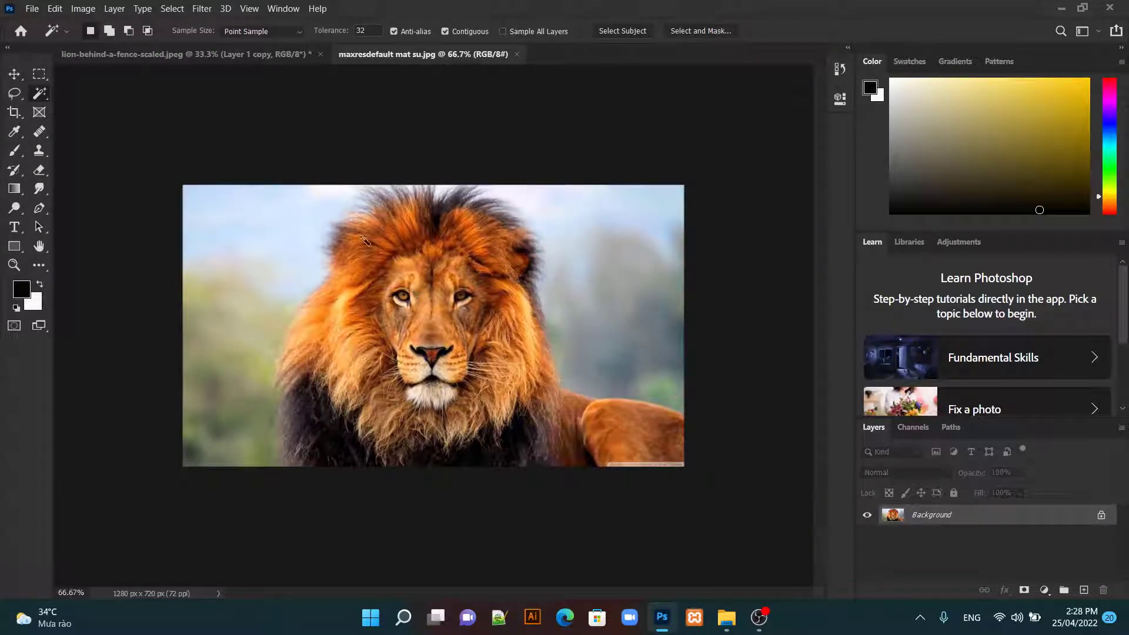
{"action": "scroll", "coordinate": [401, 268], "scroll_direction": "up", "scroll_amount": 2}
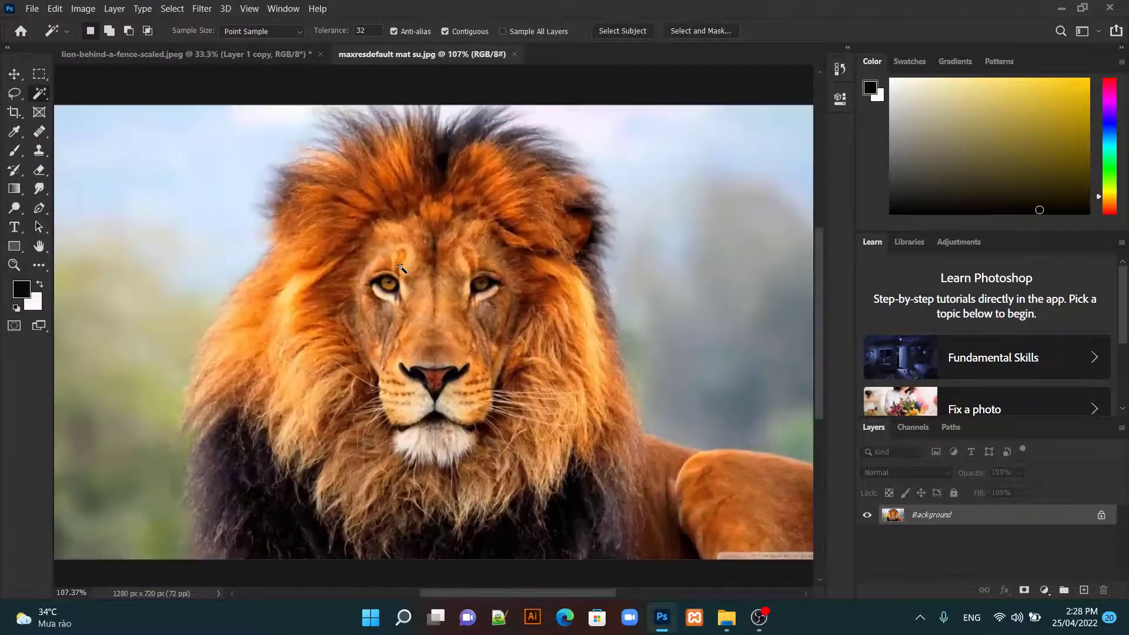
{"action": "scroll", "coordinate": [401, 268], "scroll_direction": "up", "scroll_amount": 2}
{"action": "scroll", "coordinate": [400, 268], "scroll_direction": "up", "scroll_amount": 2}
{"action": "scroll", "coordinate": [400, 268], "scroll_direction": "up", "scroll_amount": 1}
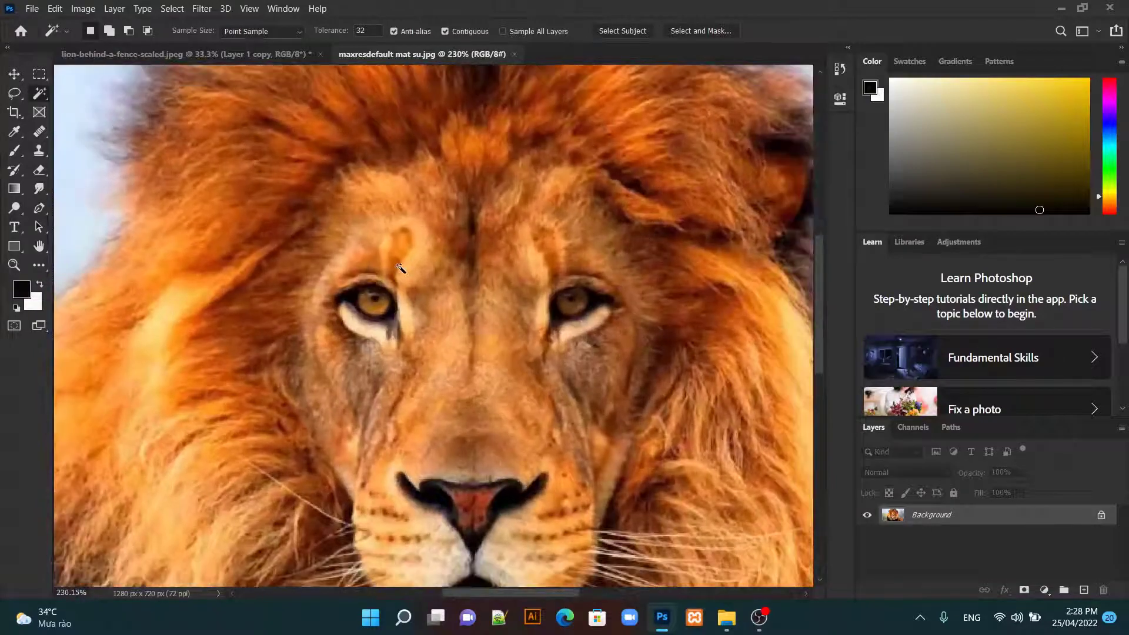
Step: Lasso the lion's left eye and copy it onto a new Layer 1
{"action": "left_click", "coordinate": [15, 94]}
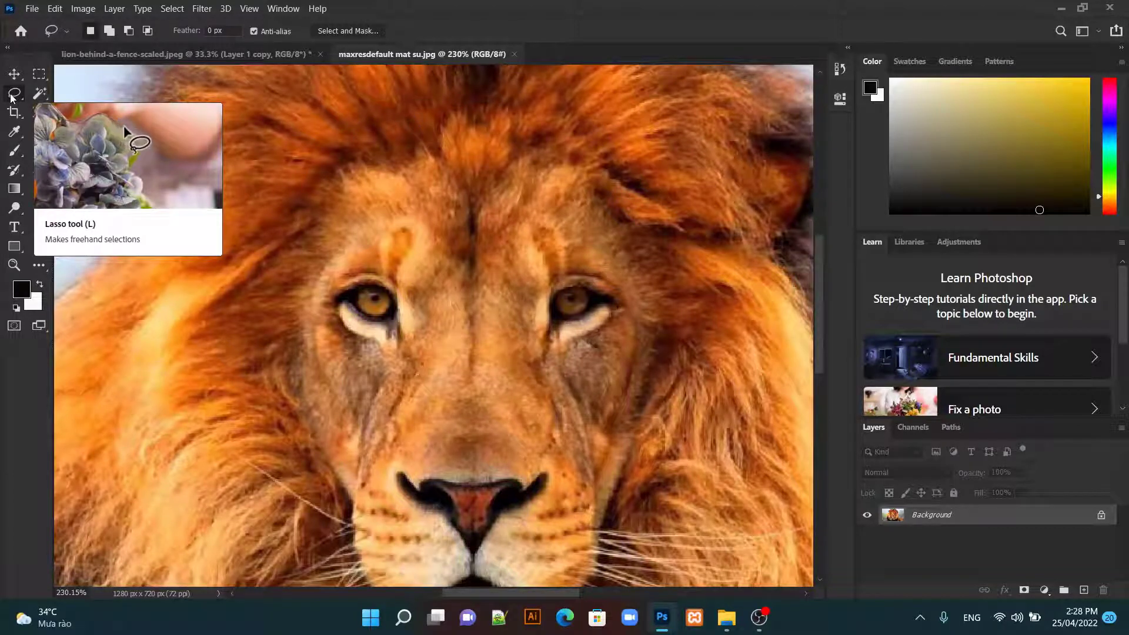
{"action": "mouse_move", "coordinate": [313, 259]}
{"action": "left_mouse_down"}
{"action": "mouse_move", "coordinate": [422, 333]}
{"action": "mouse_move", "coordinate": [326, 257]}
{"action": "left_mouse_up"}
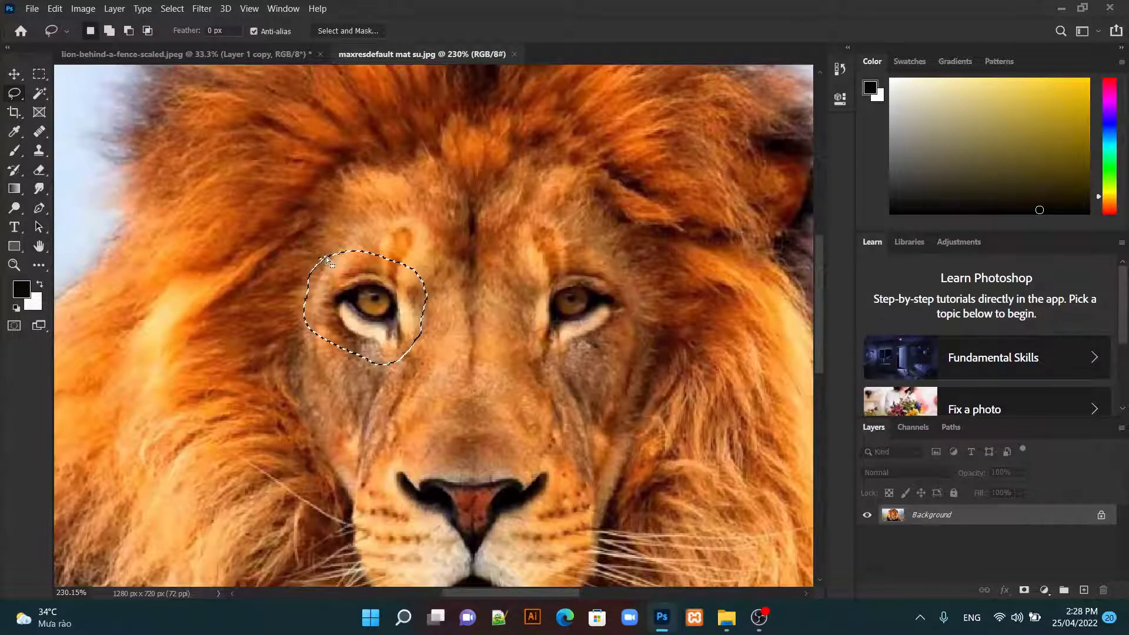
{"action": "key", "text": "ctrl+j"}
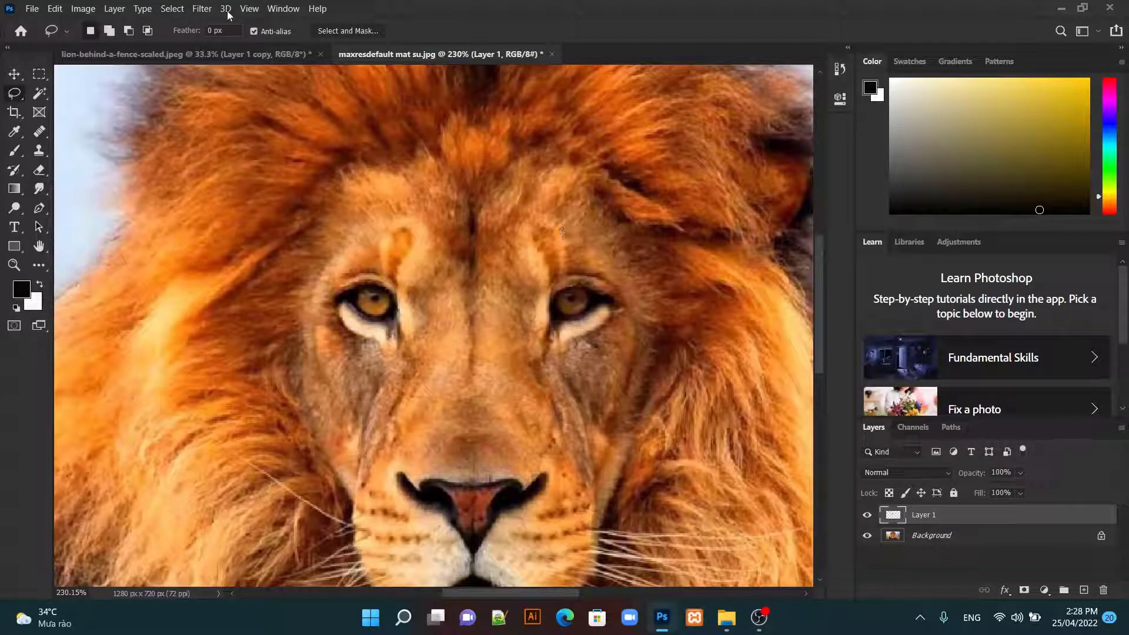
{"action": "left_click", "coordinate": [283, 8]}
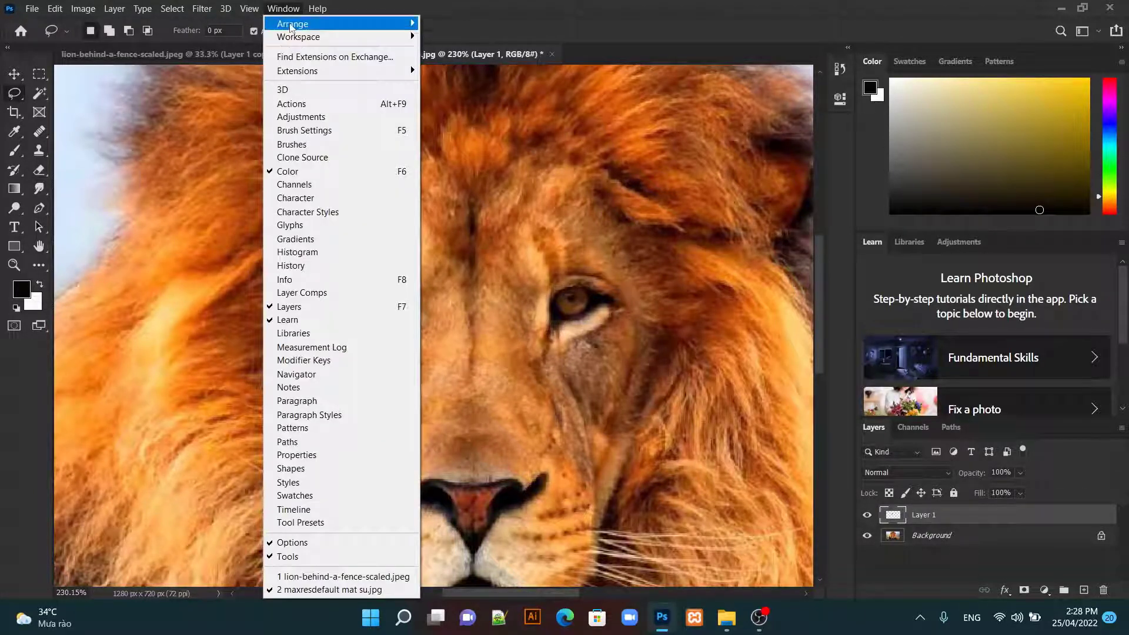
{"action": "mouse_move", "coordinate": [293, 23]}
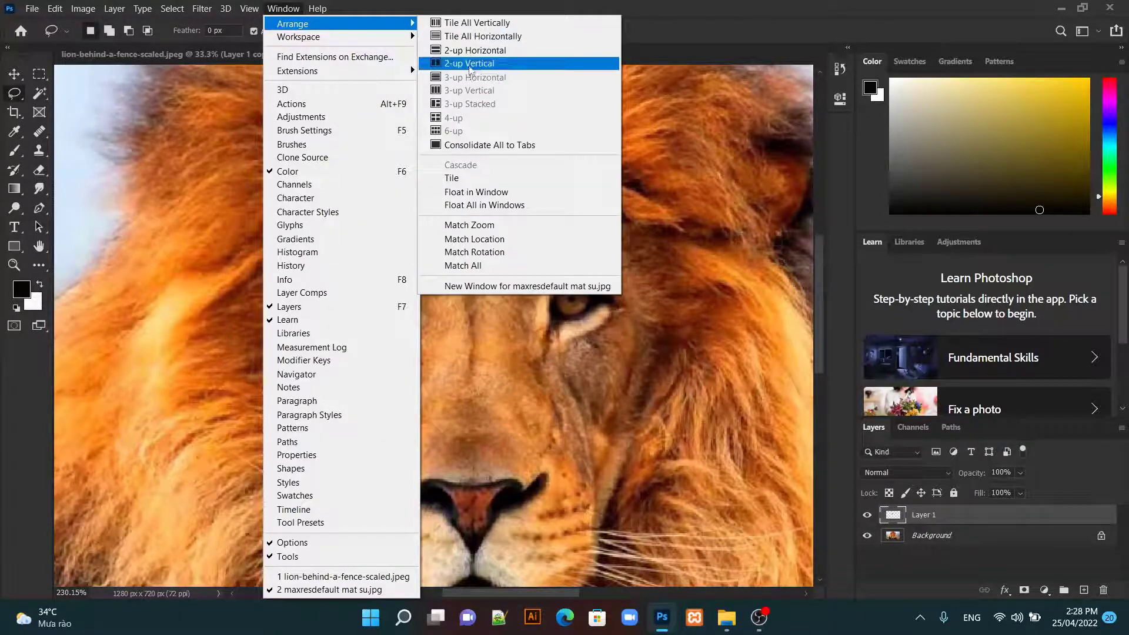
Step: Arrange both photos 2-up Vertical and drag the copied eye onto the fence lion's left eye
{"action": "left_click", "coordinate": [470, 63]}
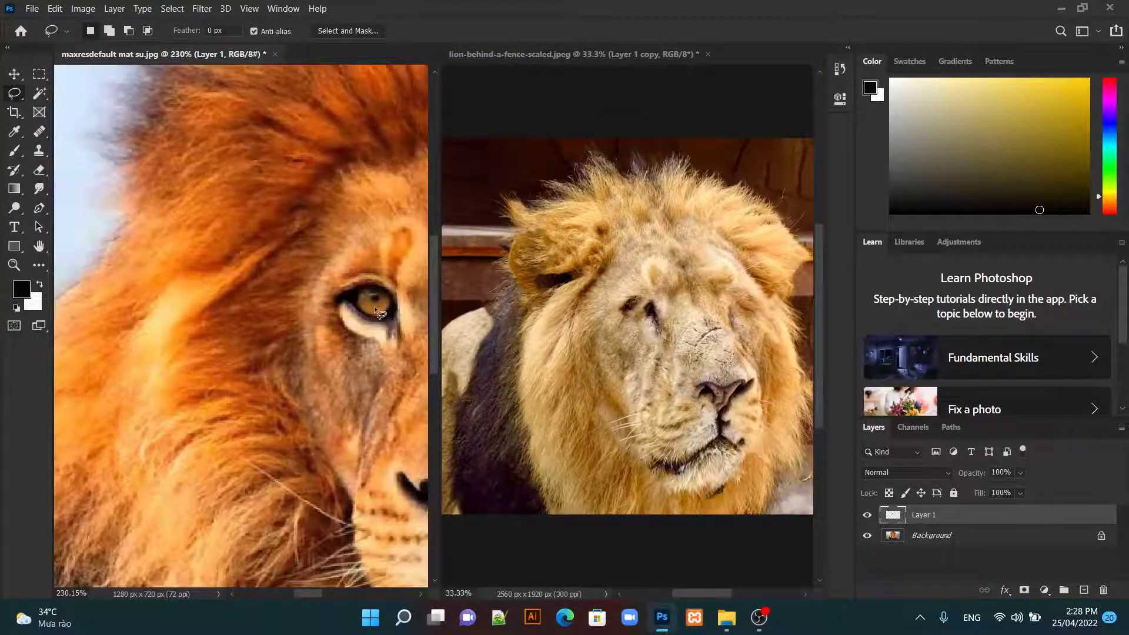
{"action": "mouse_move", "coordinate": [374, 306]}
{"action": "left_mouse_down"}
{"action": "mouse_move", "coordinate": [604, 326]}
{"action": "mouse_move", "coordinate": [341, 408]}
{"action": "left_mouse_up"}
{"action": "left_click", "coordinate": [14, 75]}
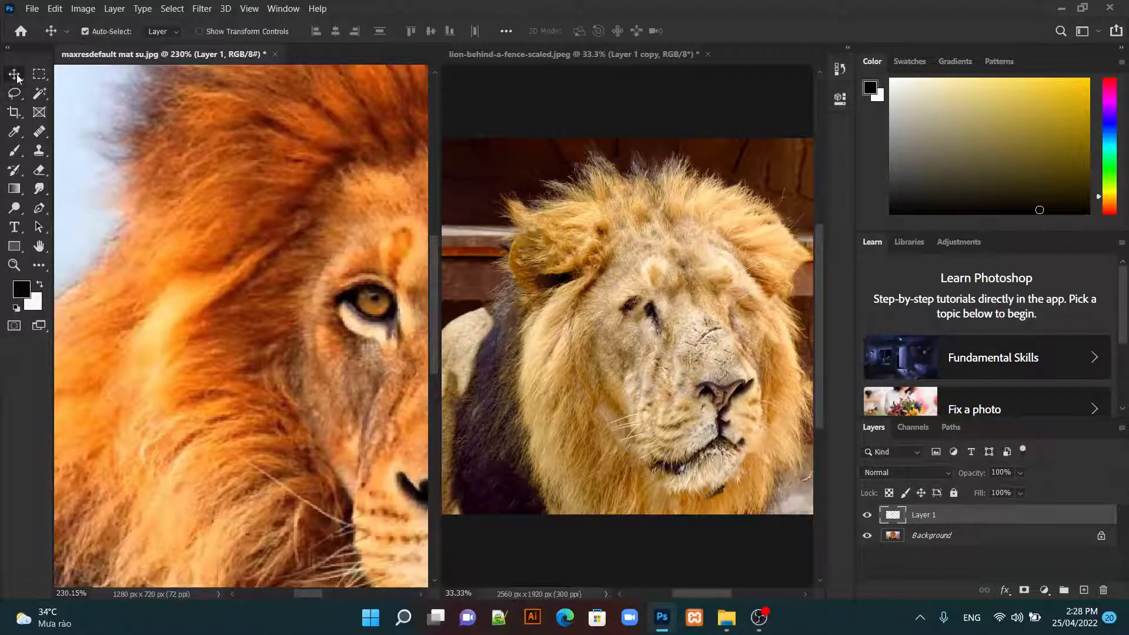
{"action": "left_click_drag", "start_coordinate": [383, 319], "coordinate": [477, 338]}
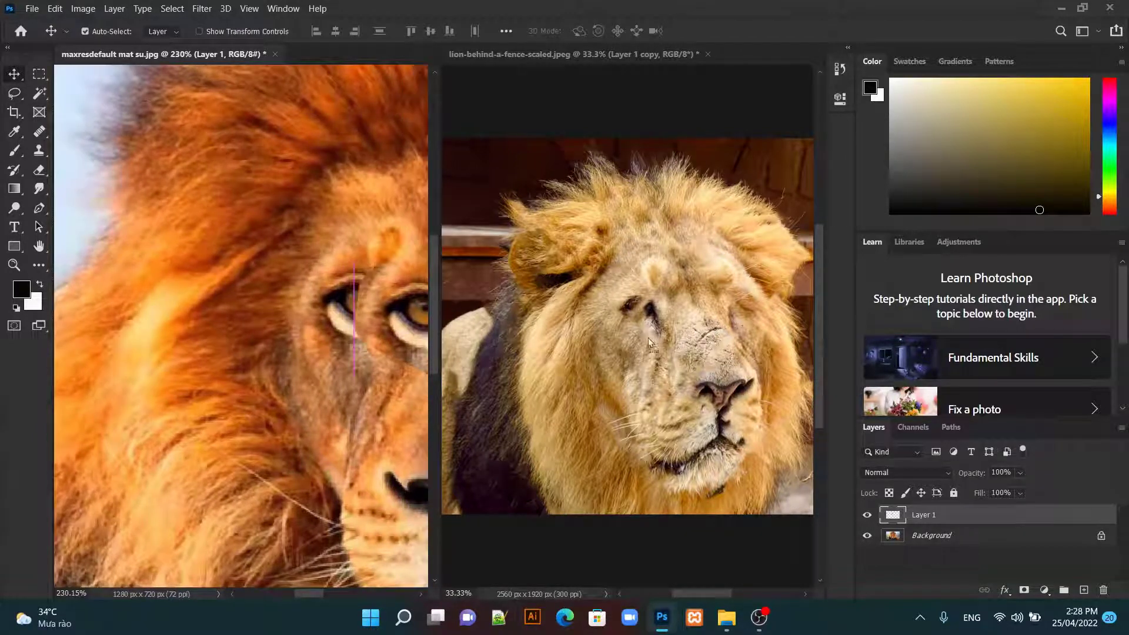
{"action": "left_click_drag", "start_coordinate": [648, 337], "coordinate": [653, 313]}
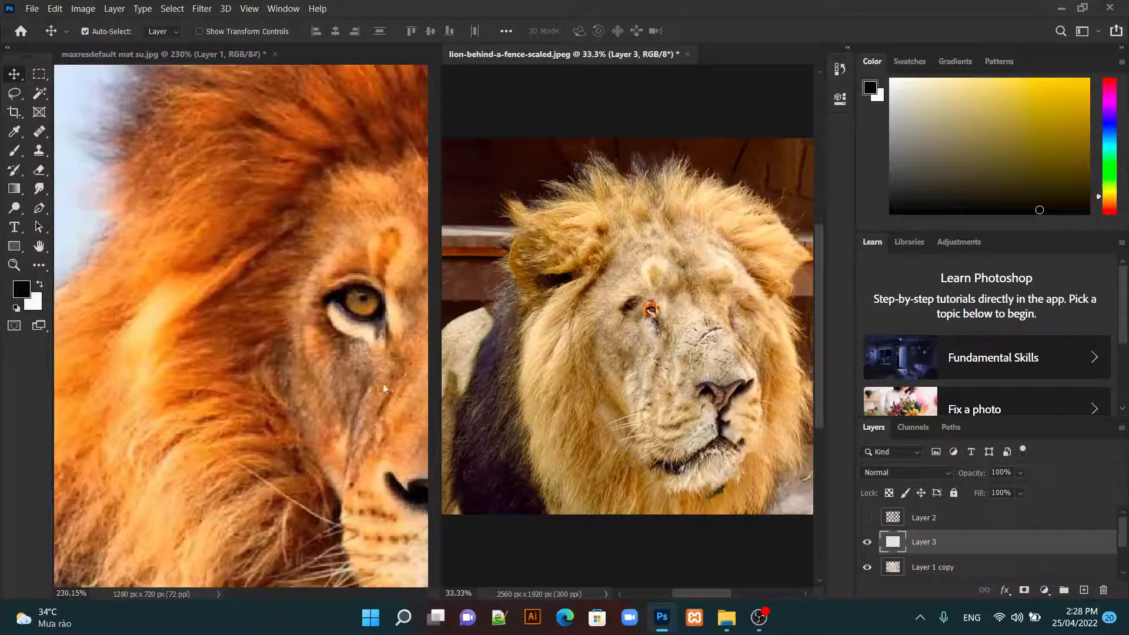
{"action": "left_click", "coordinate": [326, 366]}
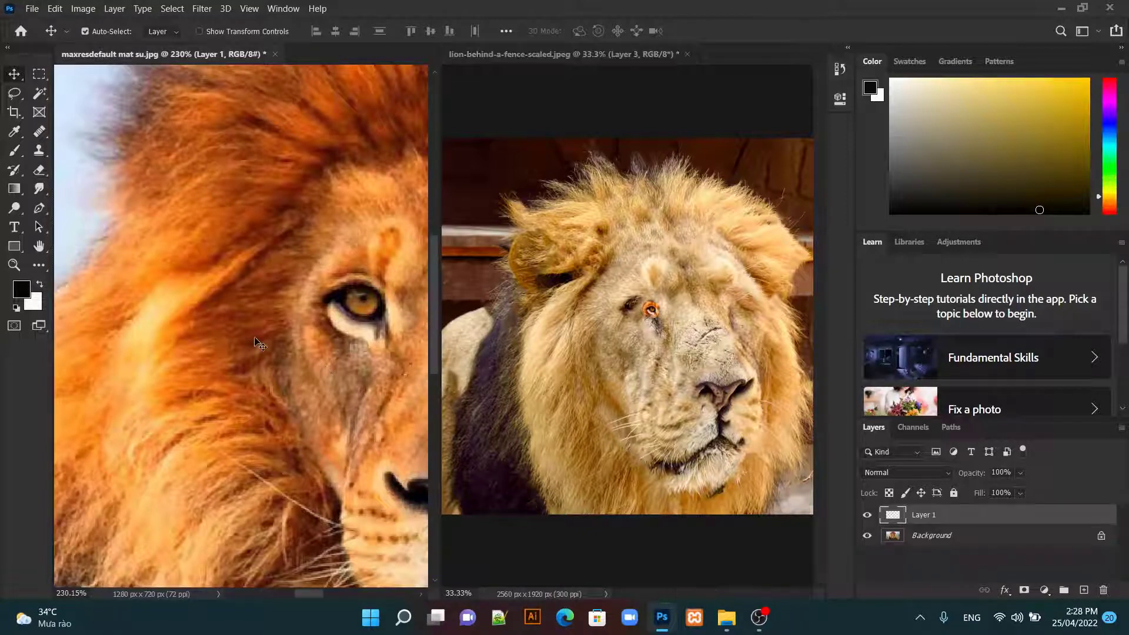
{"action": "left_click", "coordinate": [247, 342]}
{"action": "left_click_drag", "start_coordinate": [240, 335], "coordinate": [79, 276]}
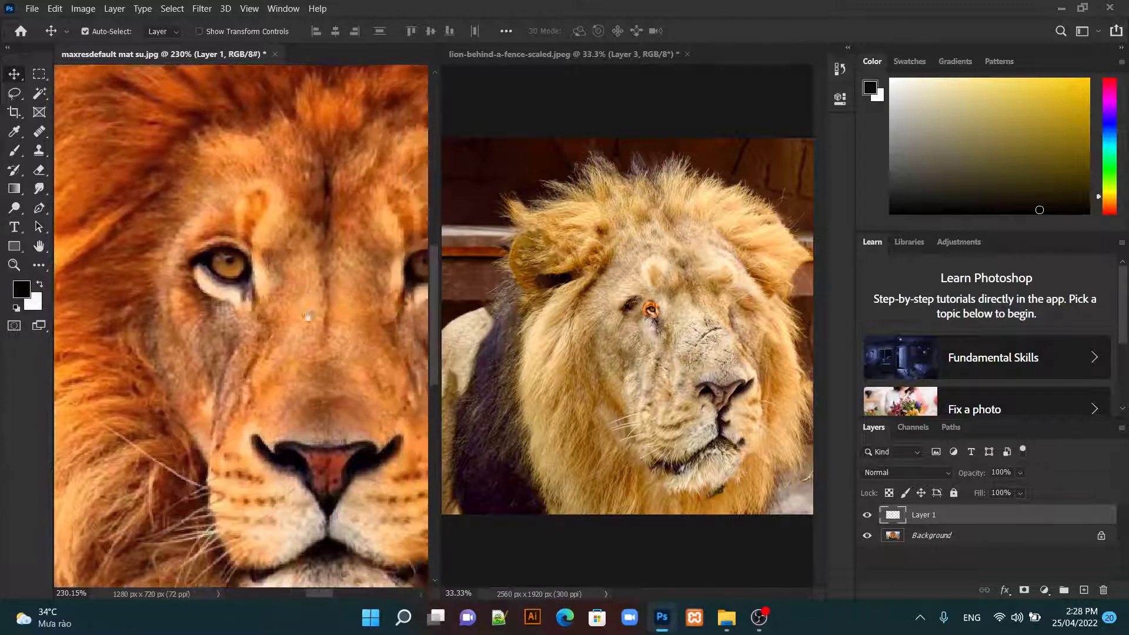
Step: Retry after a failed right-eye lasso copy by dismissing the error and selecting the Background layer
{"action": "left_click", "coordinate": [17, 95]}
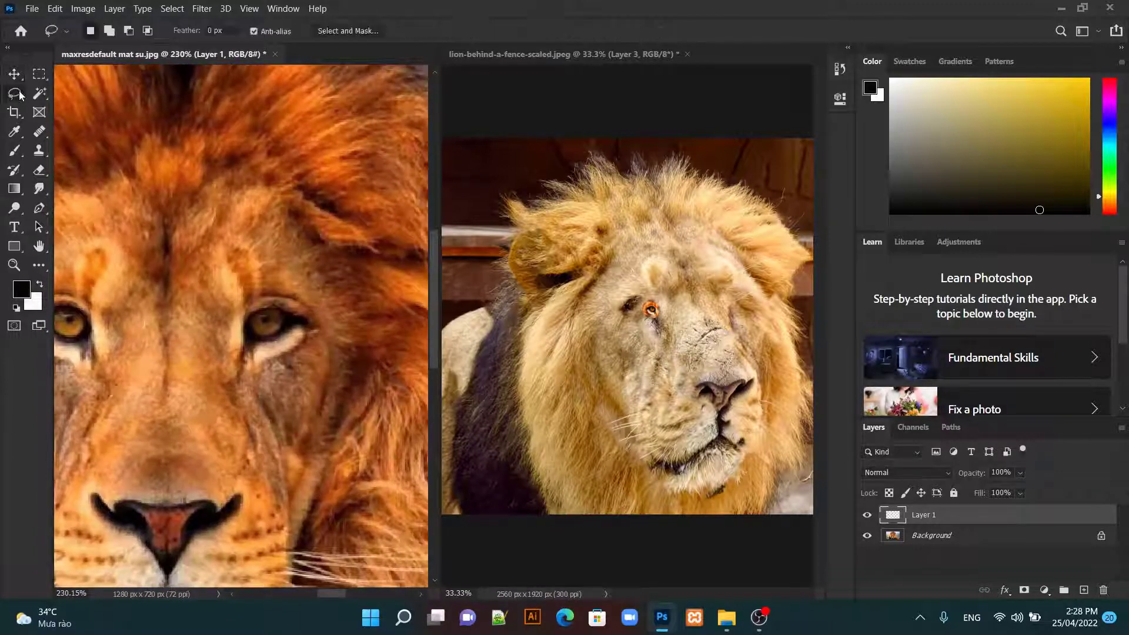
{"action": "mouse_move", "coordinate": [198, 297]}
{"action": "left_mouse_down"}
{"action": "mouse_move", "coordinate": [346, 307]}
{"action": "mouse_move", "coordinate": [240, 300]}
{"action": "left_mouse_up"}
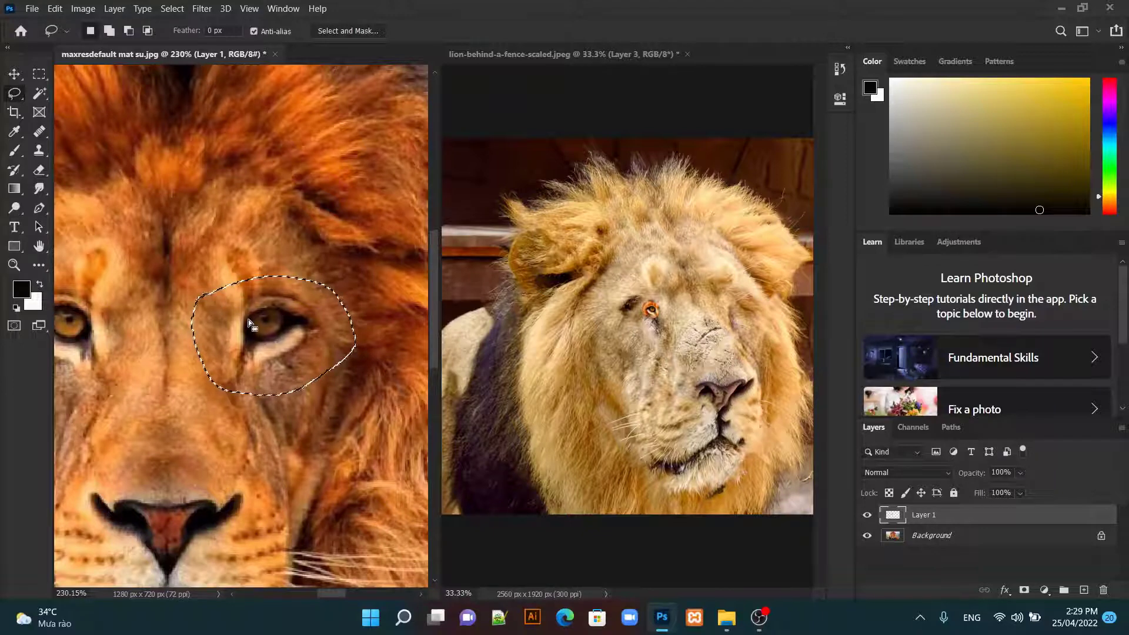
{"action": "key", "text": "ctrl+j"}
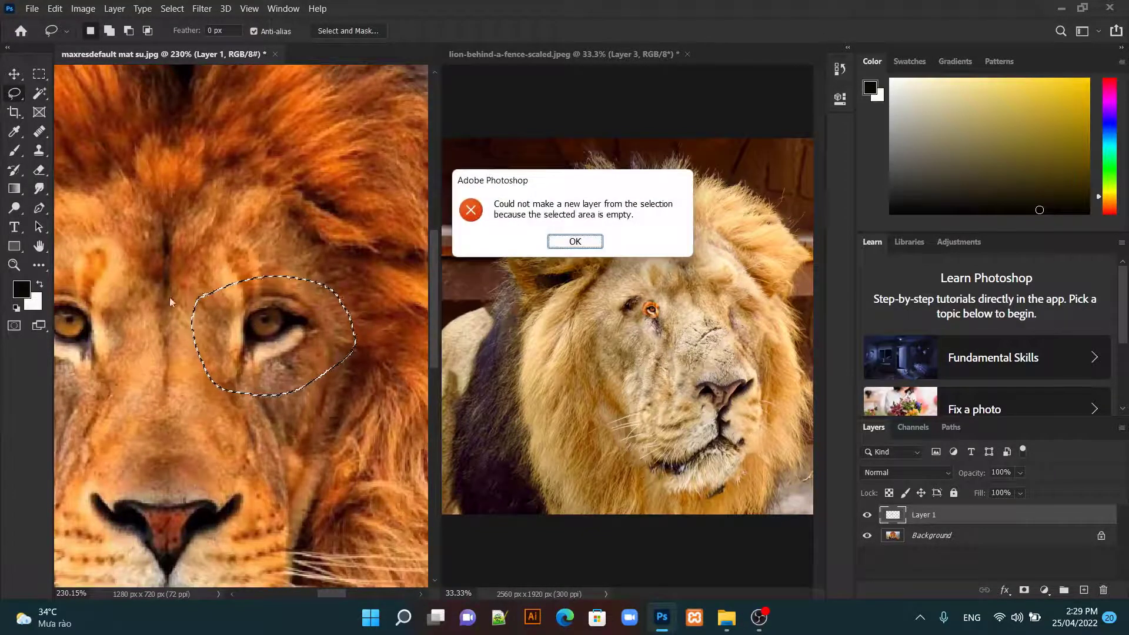
{"action": "left_click", "coordinate": [575, 240]}
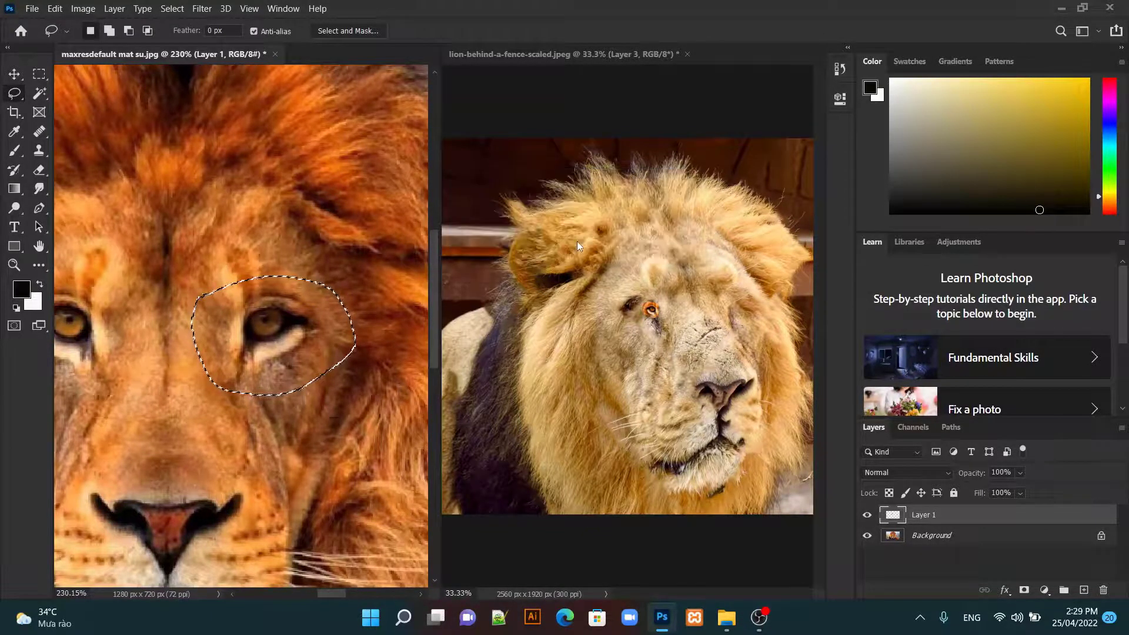
{"action": "left_click", "coordinate": [293, 360]}
{"action": "left_click", "coordinate": [952, 539]}
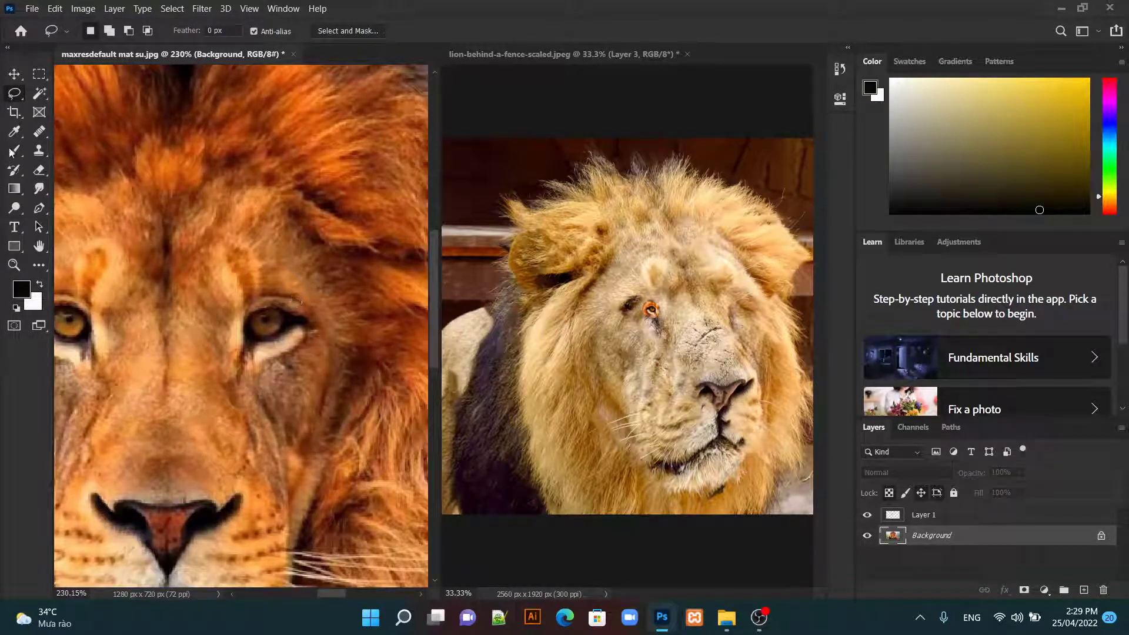
Step: Lasso the right eye, move it onto the fence lion's right eye as Layer 4, close source unsaved
{"action": "left_click_drag", "start_coordinate": [265, 276], "coordinate": [205, 340]}
{"action": "left_click_drag", "start_coordinate": [287, 393], "coordinate": [355, 351]}
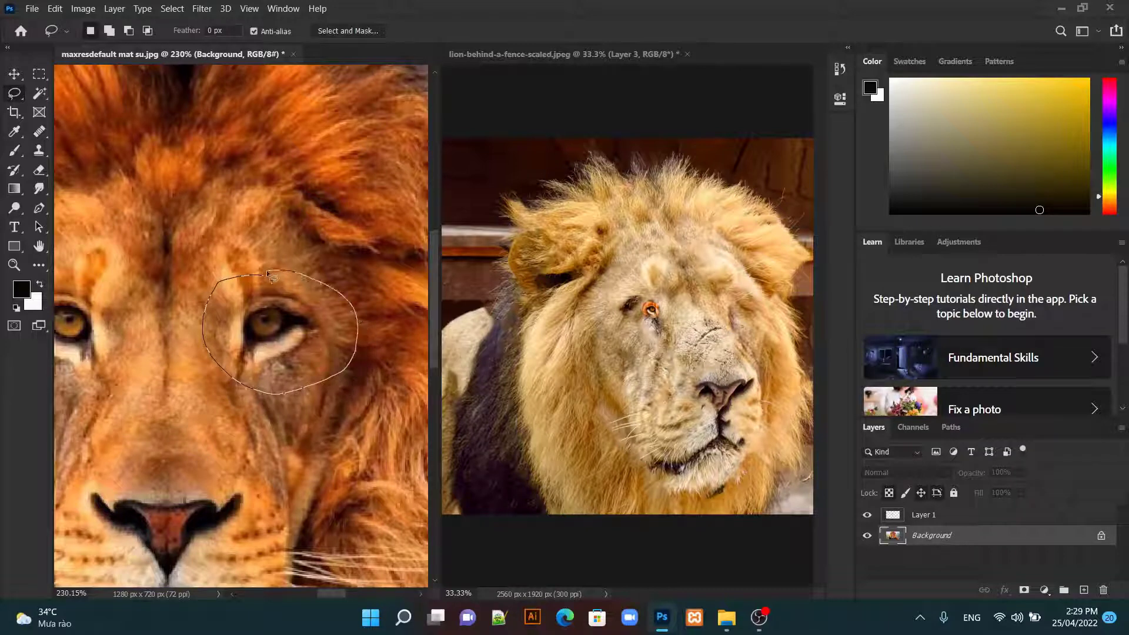
{"action": "left_click_drag", "start_coordinate": [313, 281], "coordinate": [259, 277]}
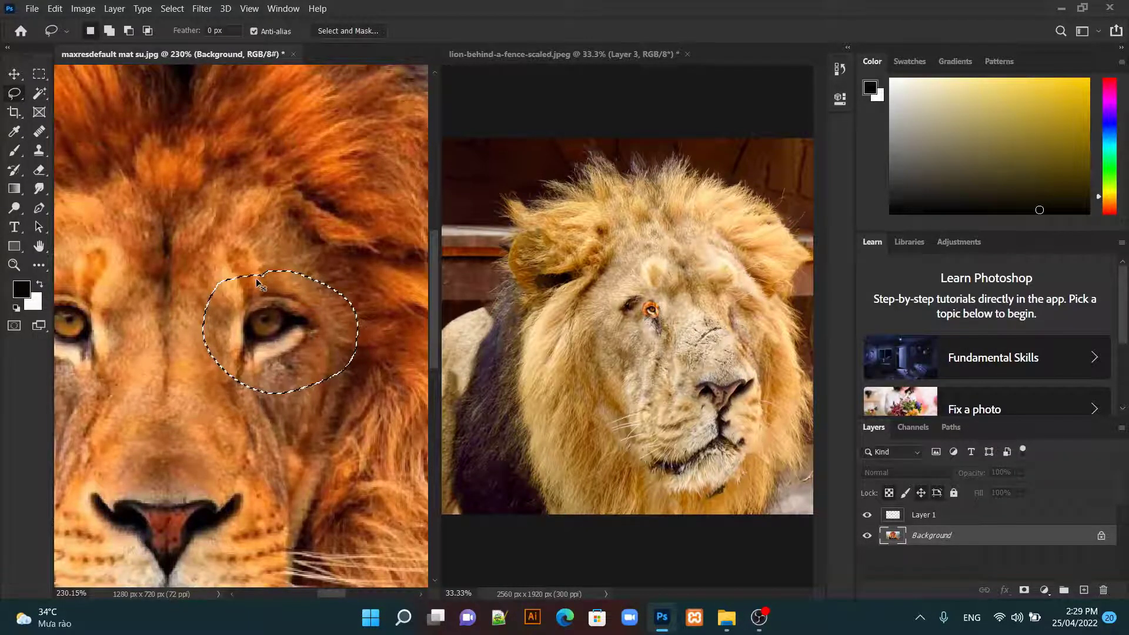
{"action": "key", "text": "ctrl+j"}
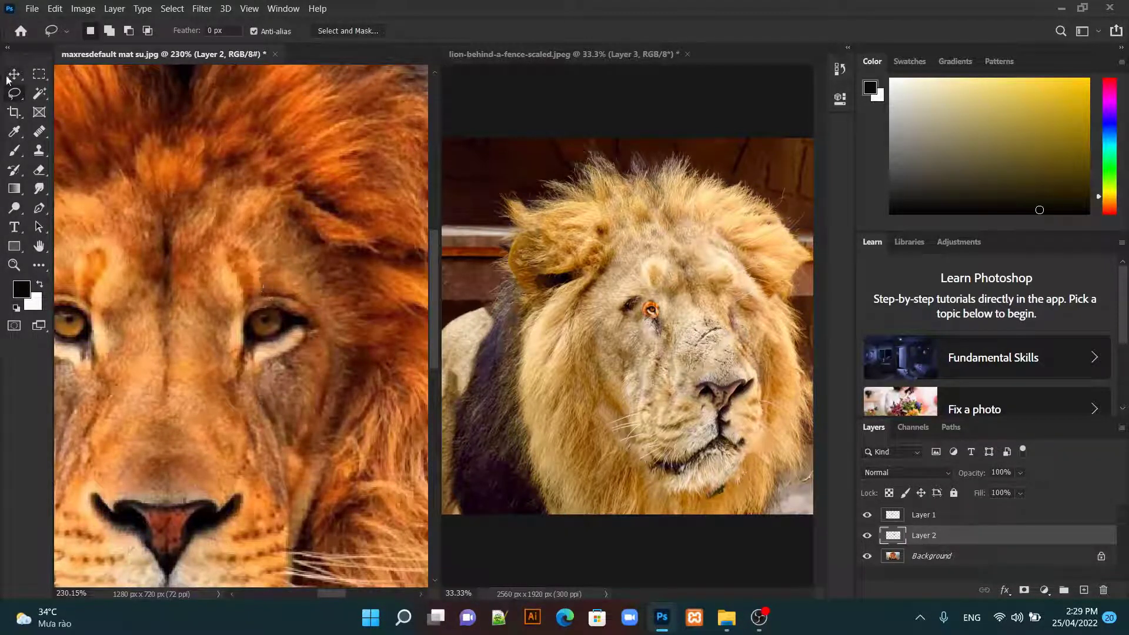
{"action": "key", "text": "v"}
{"action": "left_click_drag", "start_coordinate": [273, 362], "coordinate": [556, 319]}
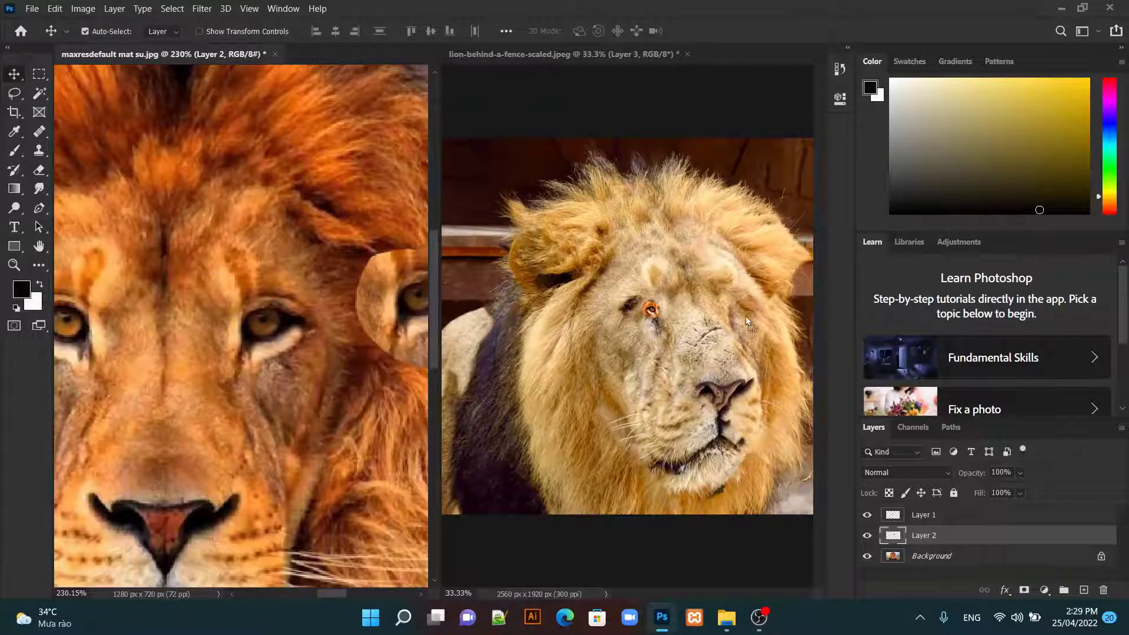
{"action": "left_click_drag", "start_coordinate": [746, 316], "coordinate": [746, 317]}
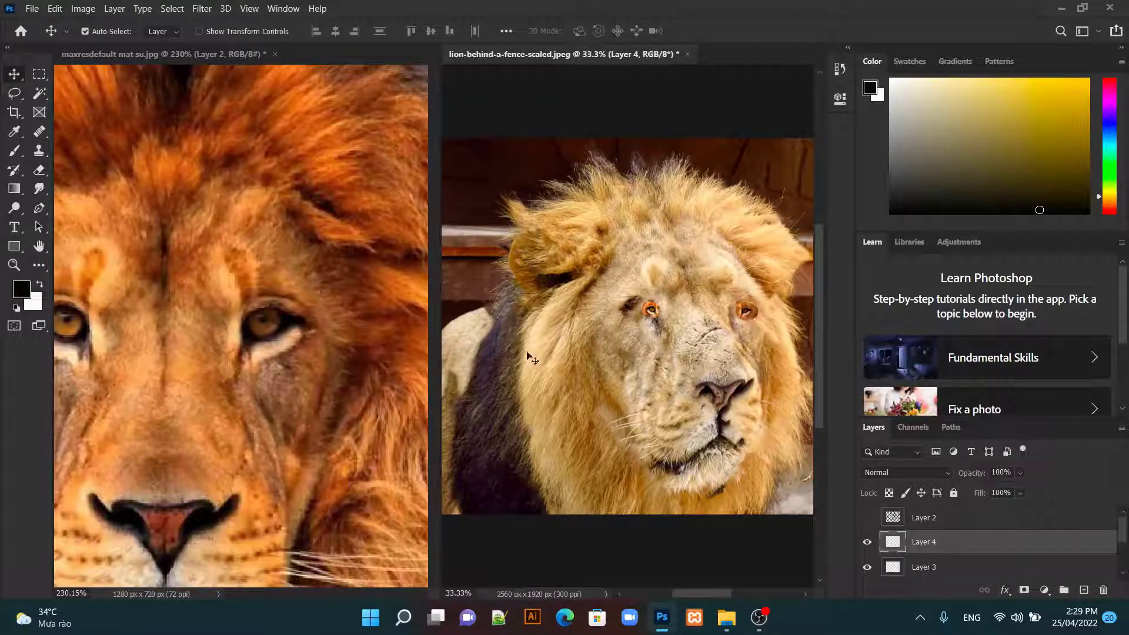
{"action": "left_click", "coordinate": [275, 53]}
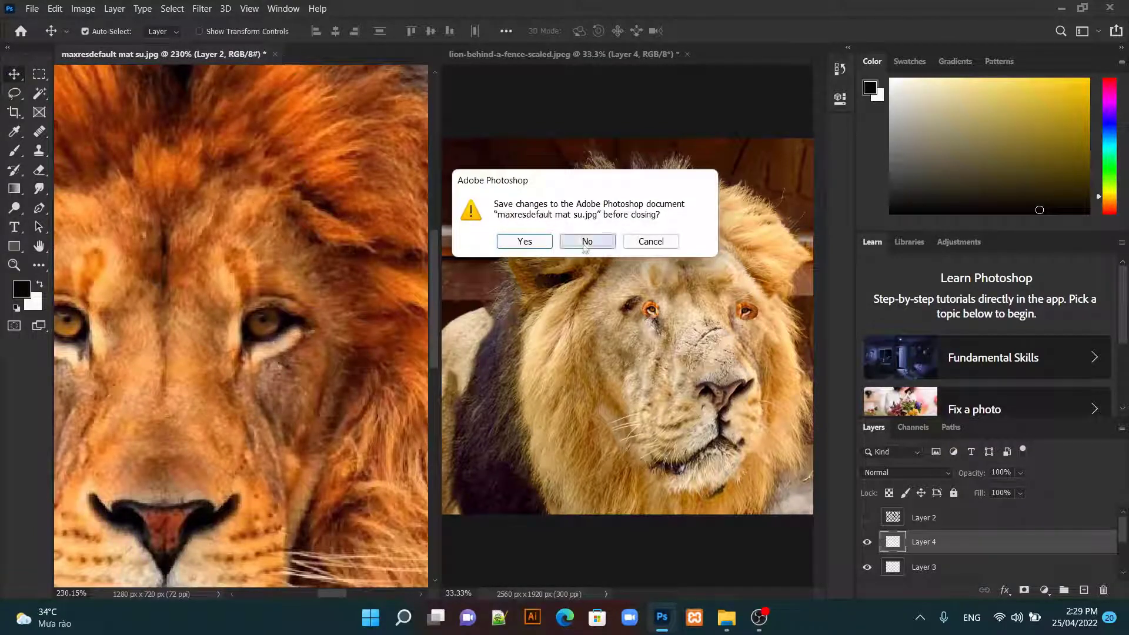
{"action": "left_click", "coordinate": [585, 242]}
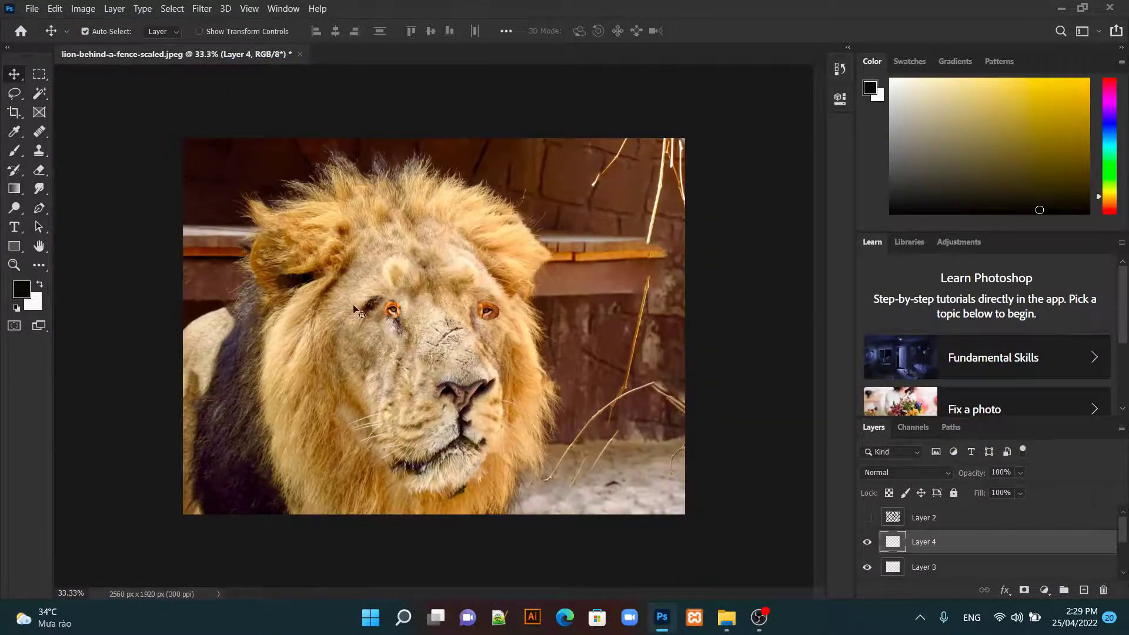
Step: Zoom in and move the Layer 3 eye patch about 88 px left onto the lion's eye
{"action": "scroll", "coordinate": [355, 310], "scroll_direction": "up", "scroll_amount": 5}
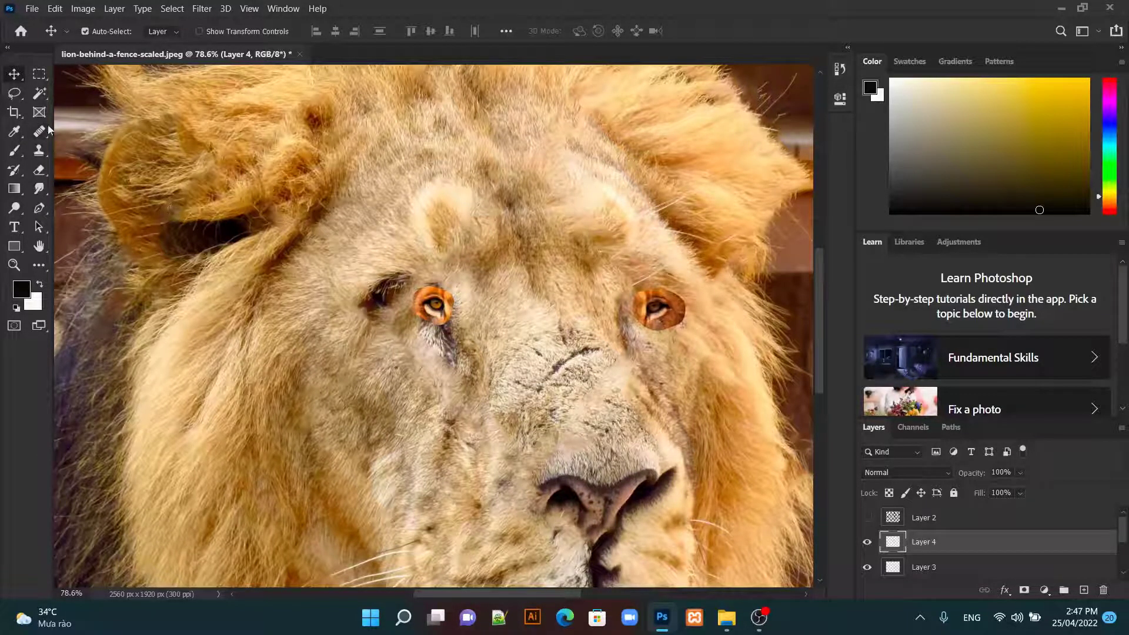
{"action": "mouse_move", "coordinate": [445, 309]}
{"action": "left_mouse_down"}
{"action": "mouse_move", "coordinate": [400, 304]}
{"action": "mouse_move", "coordinate": [410, 306]}
{"action": "left_mouse_up"}
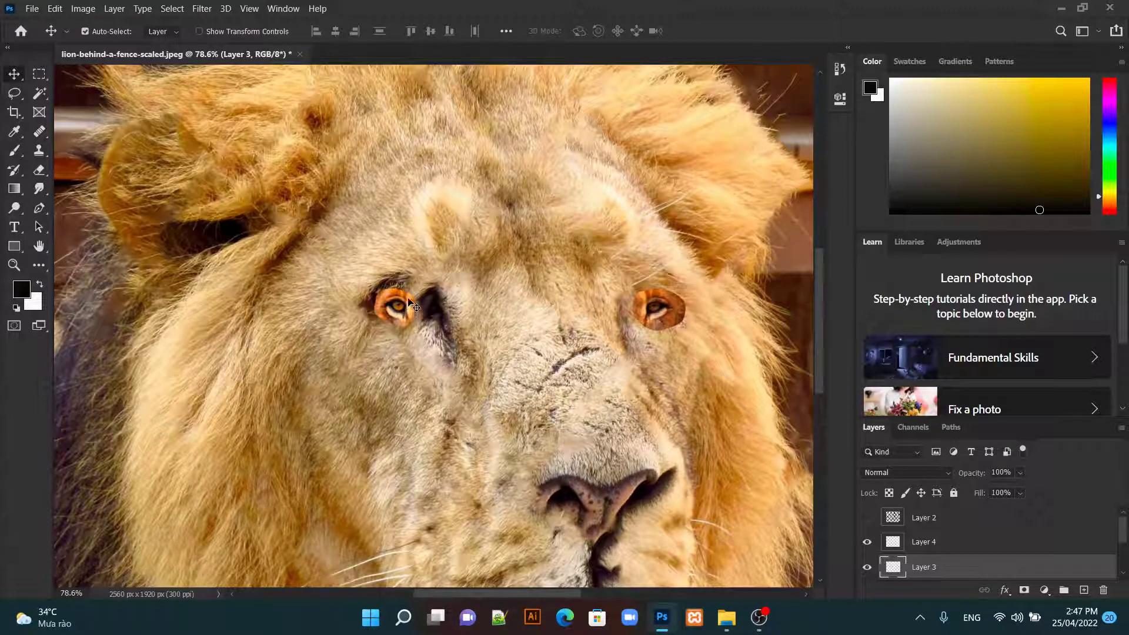
Step: Scale Layer 3's eye patch to about 246% and move it down over the lion's left eye
{"action": "key", "text": "ctrl"}
{"action": "key", "text": "ctrl+t"}
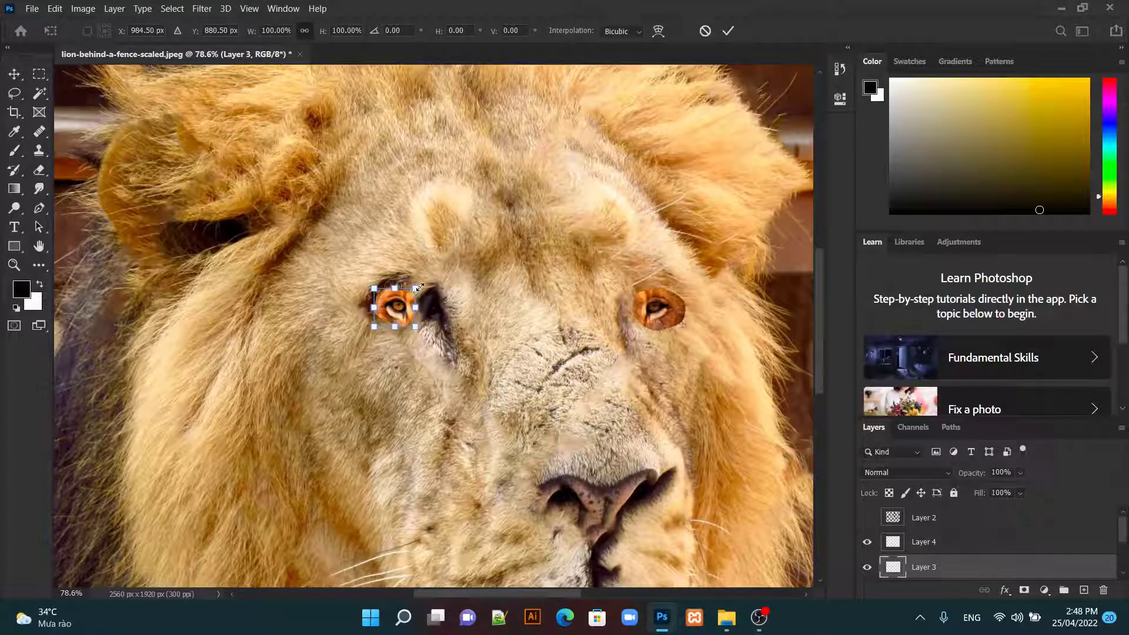
{"action": "left_click_drag", "start_coordinate": [416, 287], "coordinate": [463, 243]}
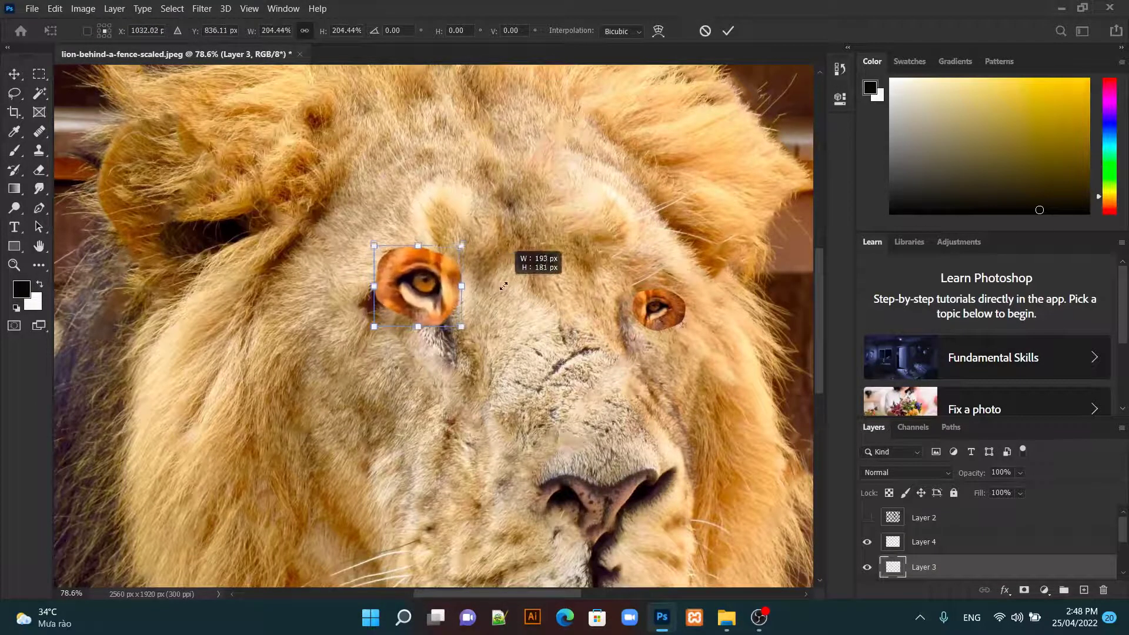
{"action": "mouse_move", "coordinate": [417, 304]}
{"action": "left_mouse_down"}
{"action": "mouse_move", "coordinate": [415, 332]}
{"action": "mouse_move", "coordinate": [408, 315]}
{"action": "left_mouse_up"}
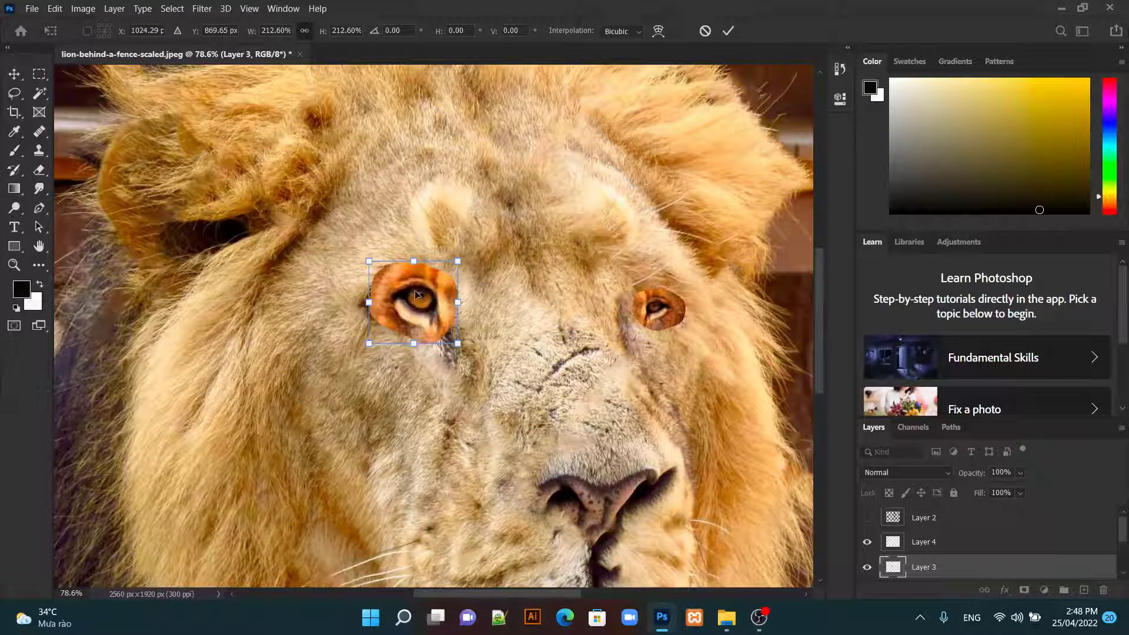
{"action": "mouse_move", "coordinate": [368, 302]}
{"action": "left_mouse_down"}
{"action": "mouse_move", "coordinate": [342, 302]}
{"action": "mouse_move", "coordinate": [443, 286]}
{"action": "left_mouse_up"}
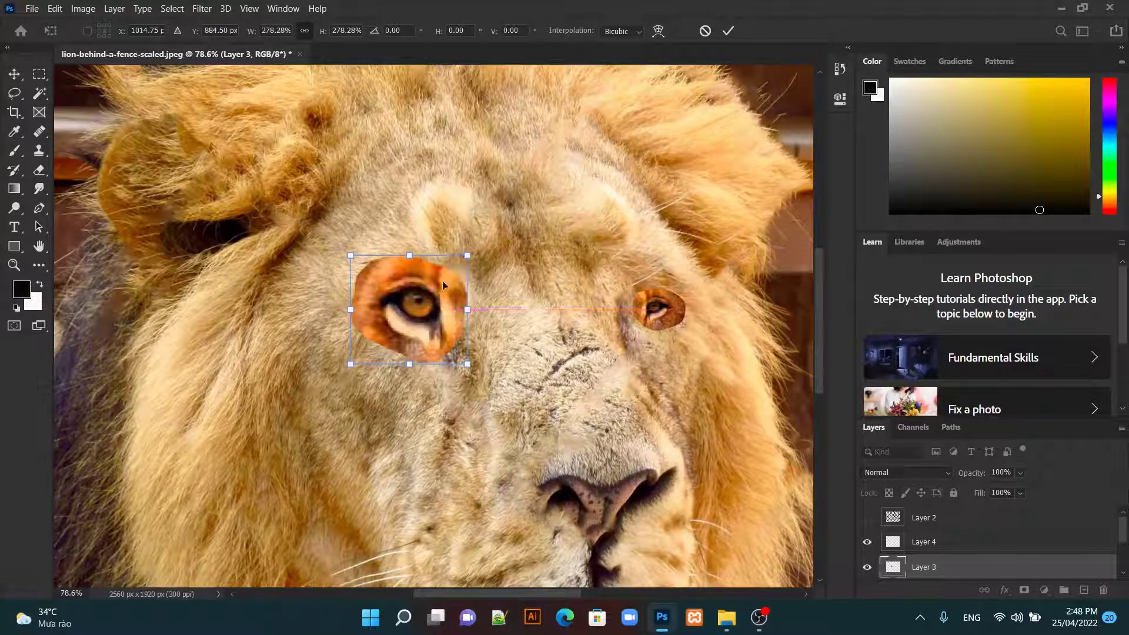
{"action": "left_click_drag", "start_coordinate": [473, 252], "coordinate": [454, 268]}
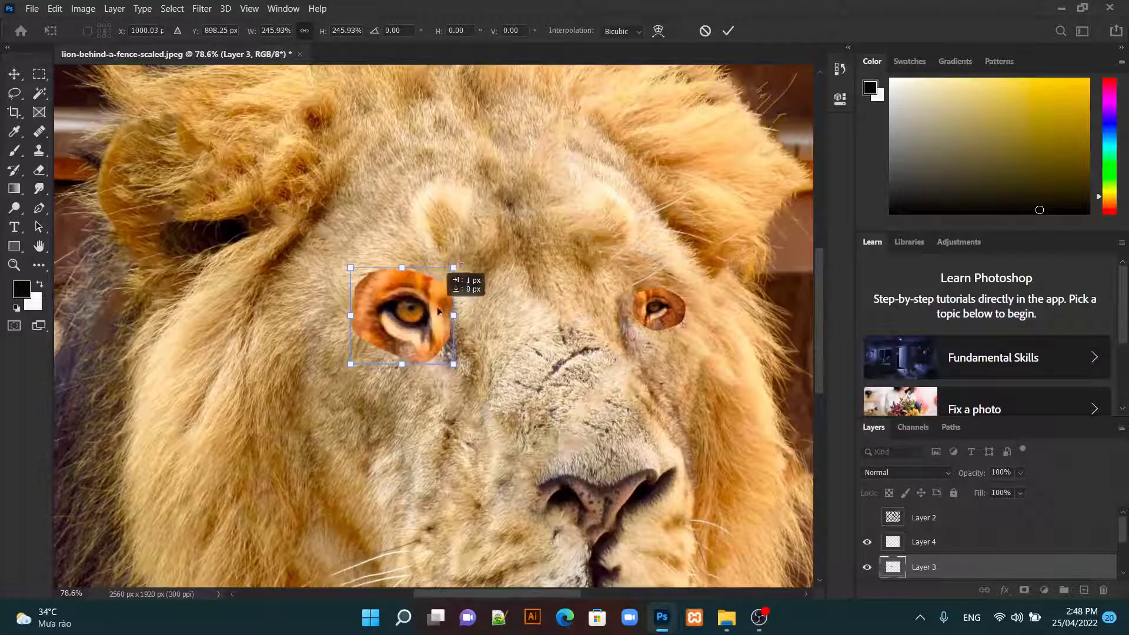
{"action": "left_click_drag", "start_coordinate": [435, 313], "coordinate": [439, 307]}
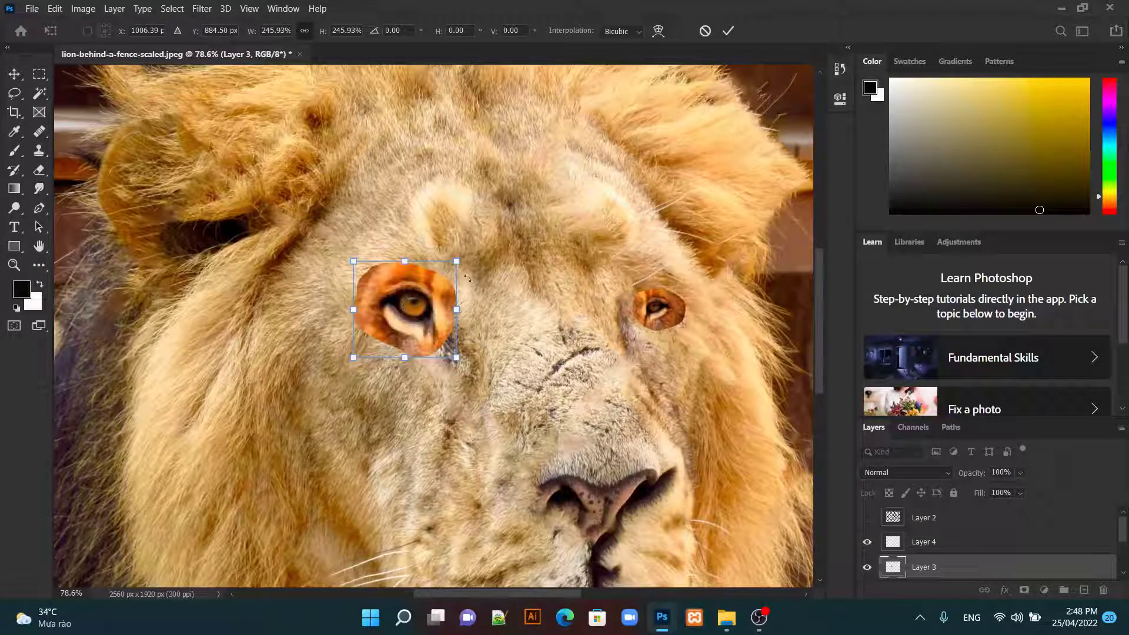
Step: Skew the eye patch's corners to fit the eye, commit, and nudge it into place
{"action": "right_click", "coordinate": [413, 304]}
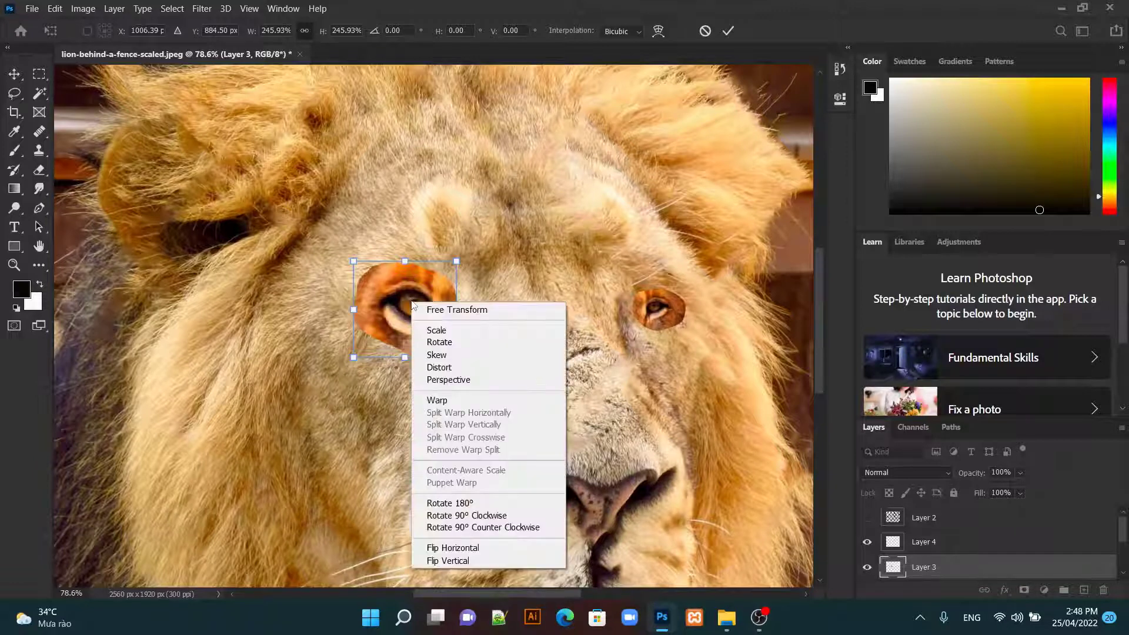
{"action": "left_click", "coordinate": [437, 354]}
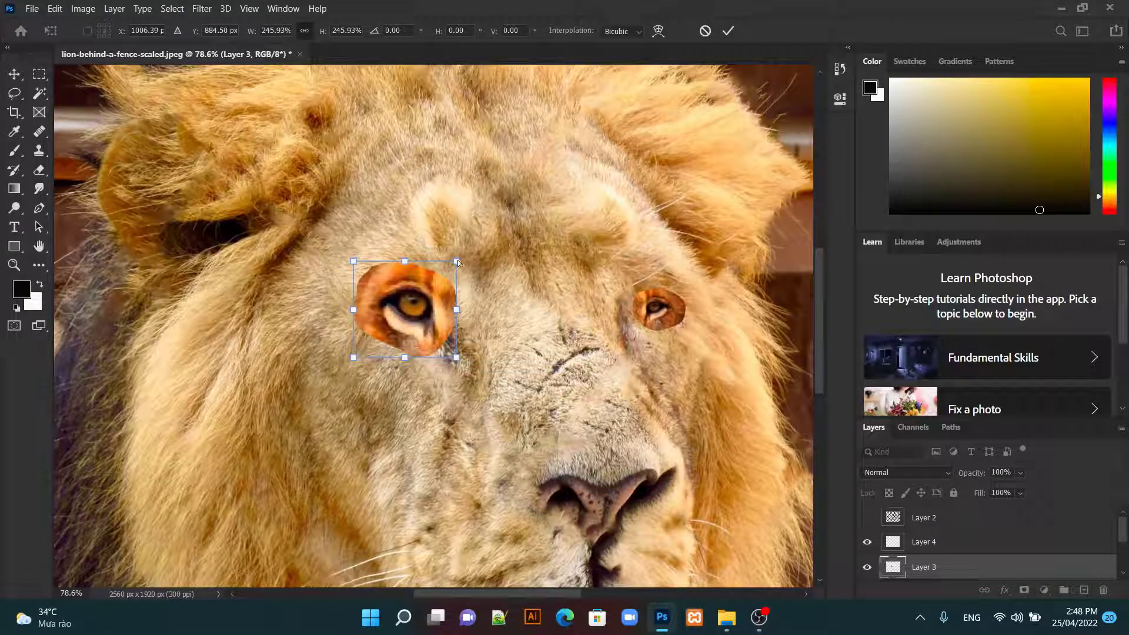
{"action": "left_click_drag", "start_coordinate": [458, 263], "coordinate": [456, 272]}
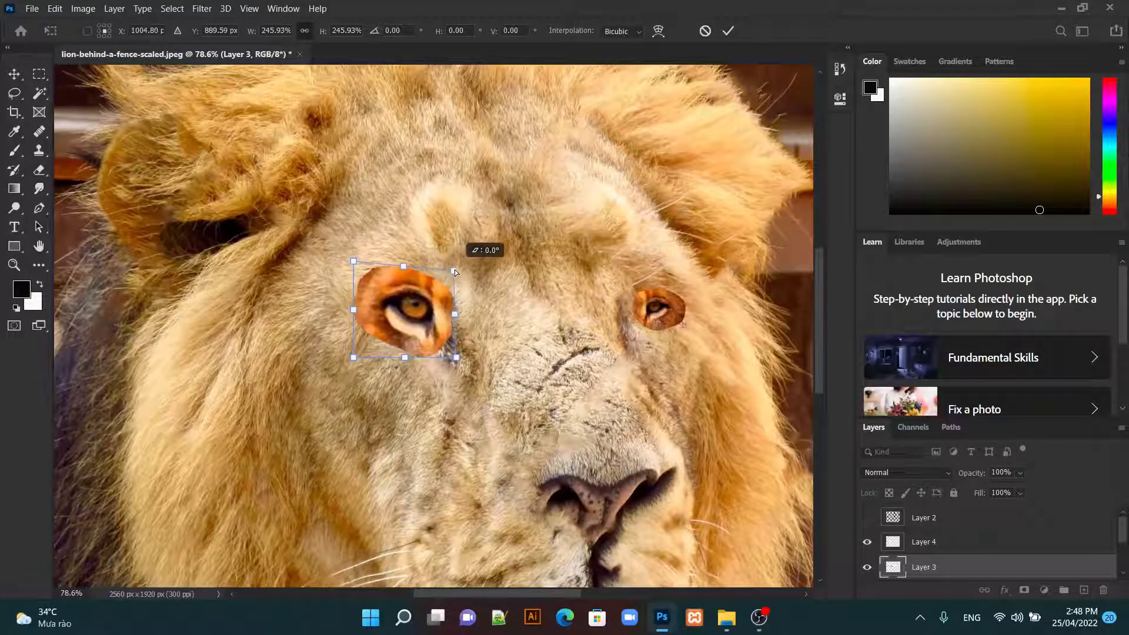
{"action": "left_click_drag", "start_coordinate": [455, 271], "coordinate": [451, 270]}
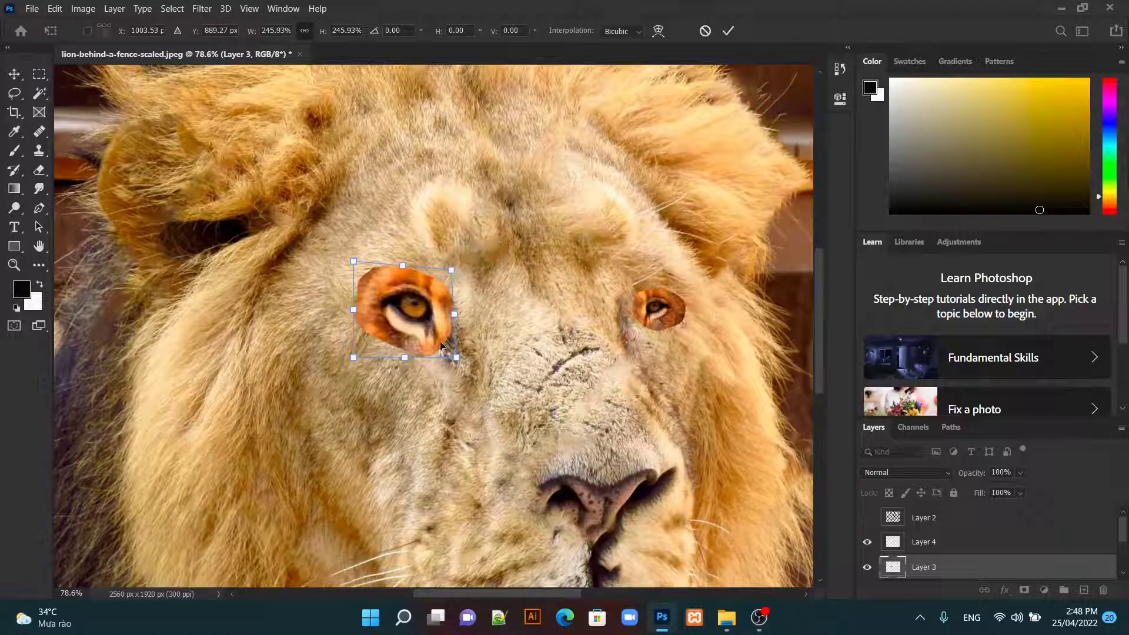
{"action": "left_click_drag", "start_coordinate": [457, 359], "coordinate": [469, 357]}
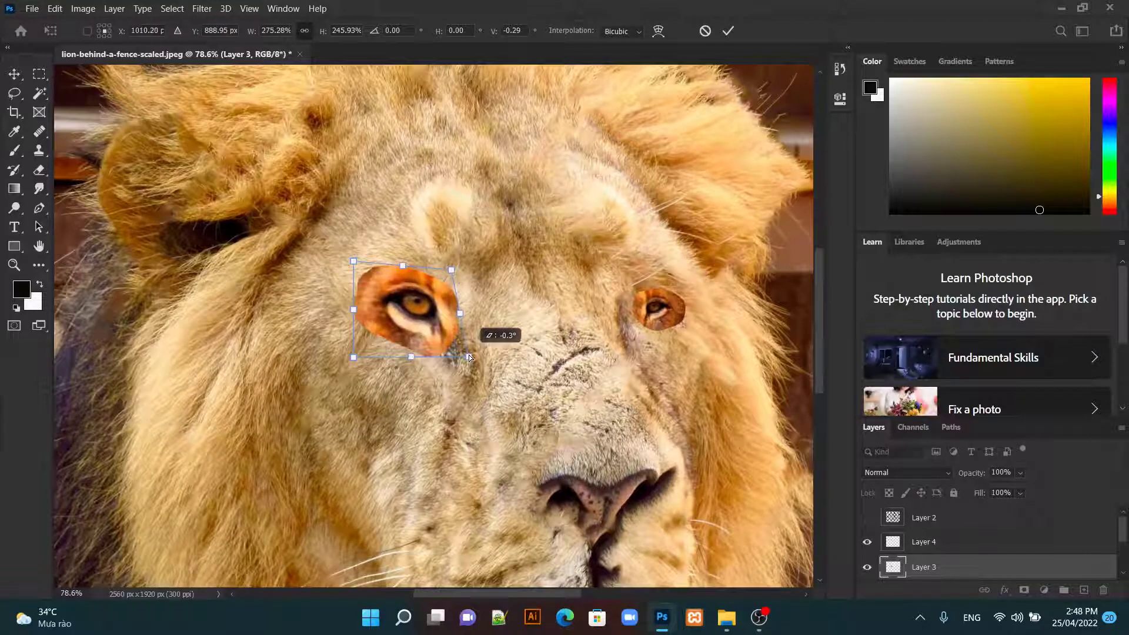
{"action": "left_click", "coordinate": [15, 74]}
{"action": "left_click_drag", "start_coordinate": [423, 333], "coordinate": [418, 340]}
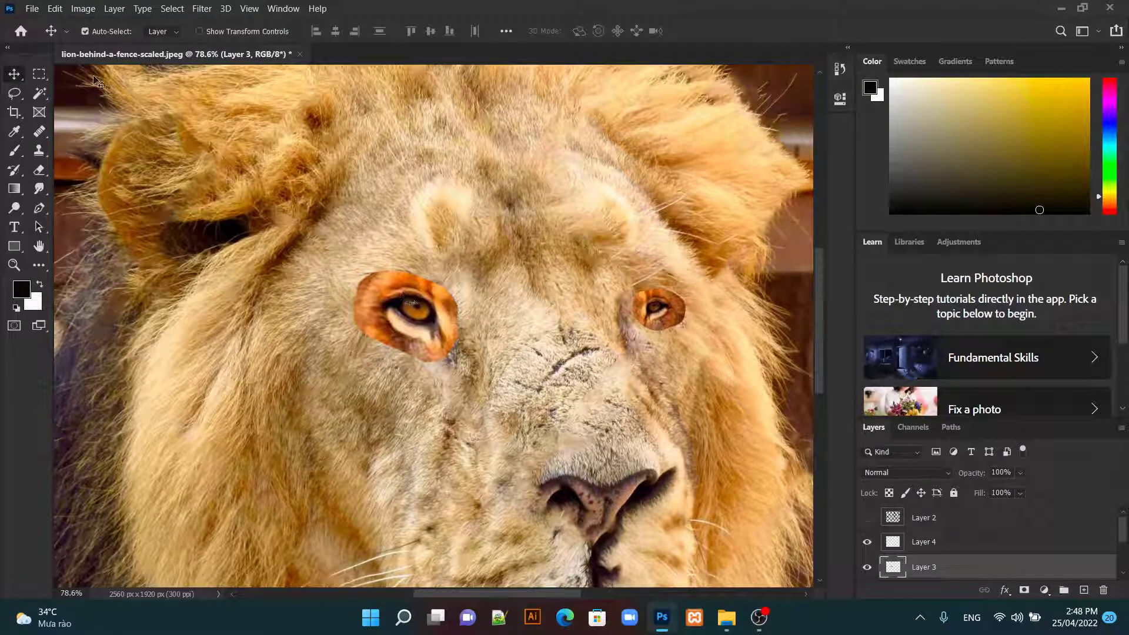
Step: Add a layer mask to Layer 3 and set up a Brush at 30% opacity
{"action": "left_click", "coordinate": [15, 152]}
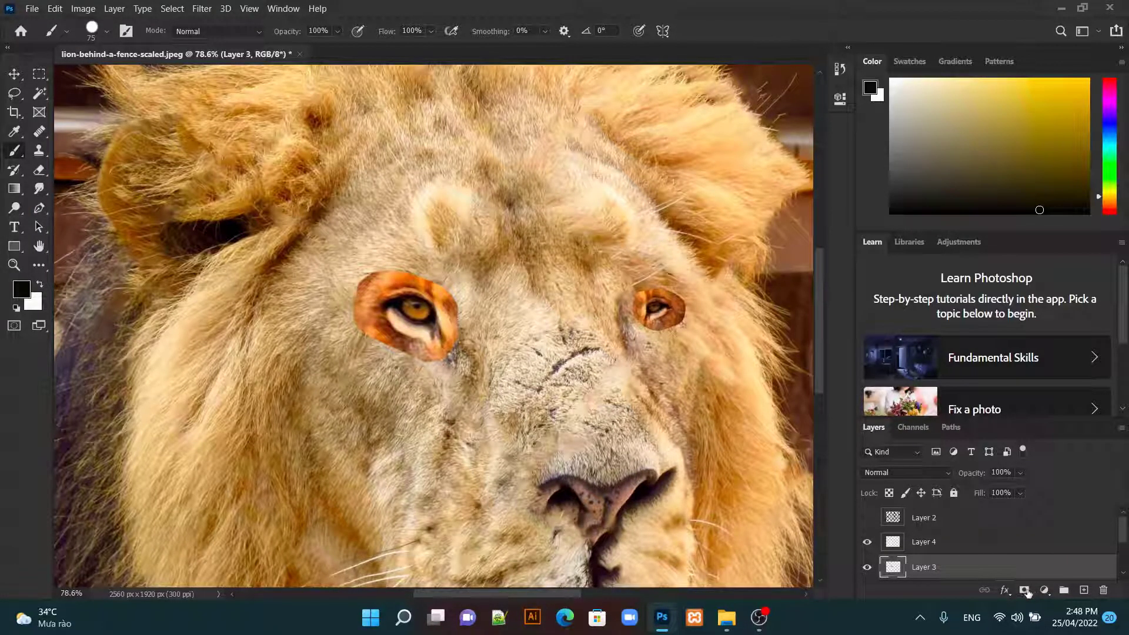
{"action": "left_click", "coordinate": [1027, 592]}
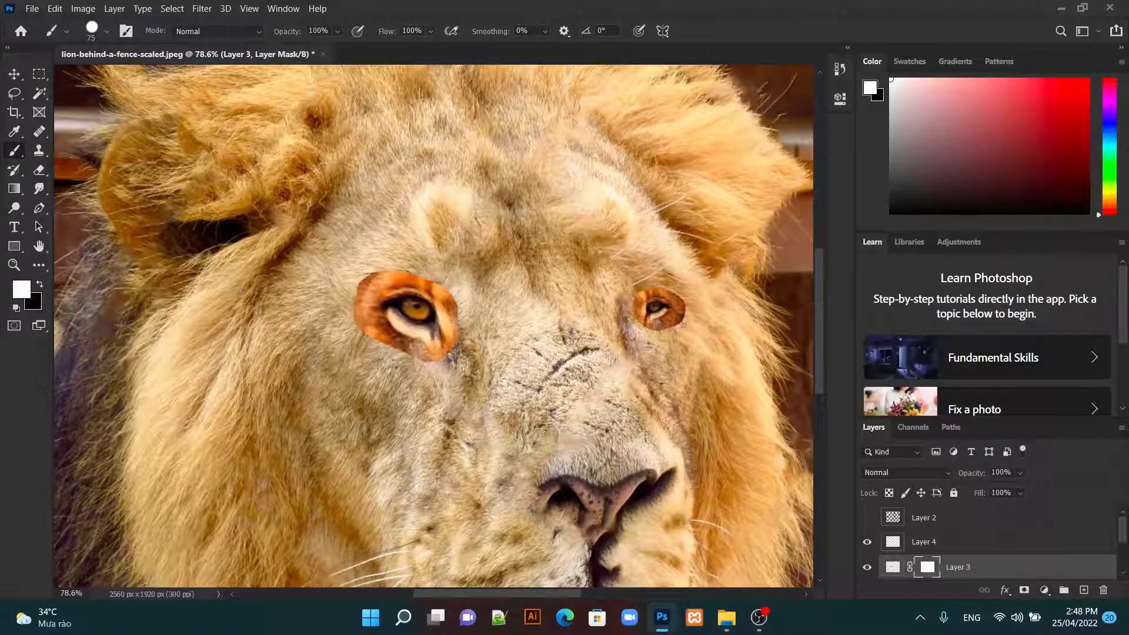
{"action": "left_click", "coordinate": [339, 32]}
{"action": "left_click_drag", "start_coordinate": [333, 51], "coordinate": [307, 48]}
Step: Paint black on the mask to soften the eye patch's upper edges into the fur
{"action": "left_click", "coordinate": [930, 569]}
{"action": "scroll", "coordinate": [971, 520], "scroll_direction": "down", "scroll_amount": 1}
{"action": "scroll", "coordinate": [972, 525], "scroll_direction": "up", "scroll_amount": 1}
{"action": "left_click", "coordinate": [40, 285]}
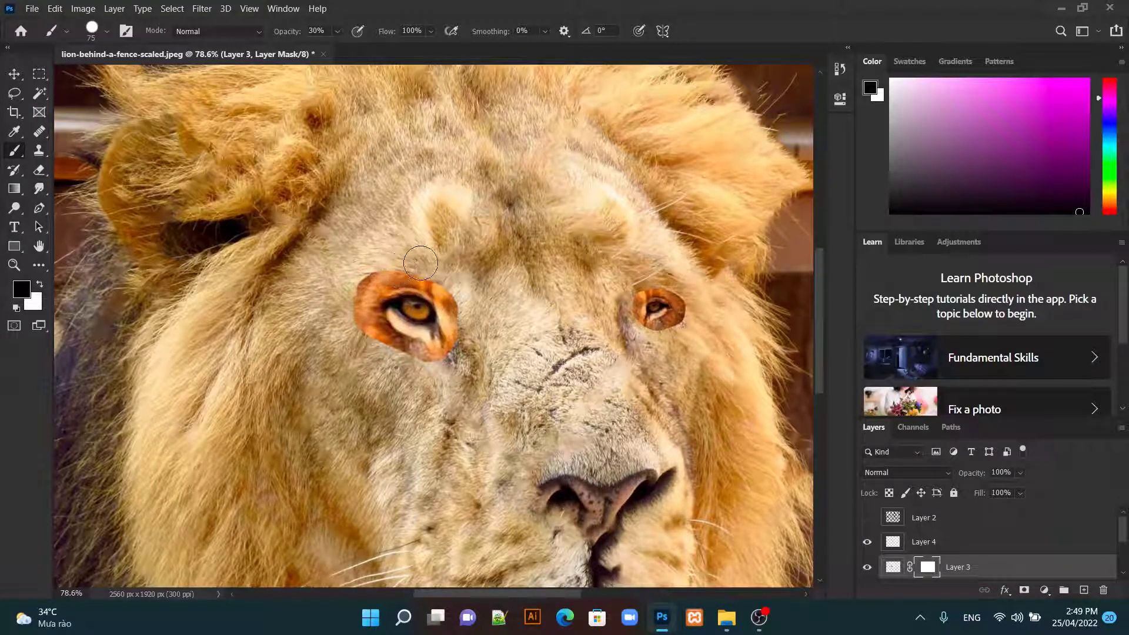
{"action": "left_click_drag", "start_coordinate": [406, 259], "coordinate": [353, 279]}
{"action": "mouse_move", "coordinate": [415, 259]}
{"action": "left_mouse_down"}
{"action": "mouse_move", "coordinate": [338, 278]}
{"action": "mouse_move", "coordinate": [337, 313]}
{"action": "mouse_move", "coordinate": [344, 270]}
{"action": "mouse_move", "coordinate": [376, 370]}
{"action": "mouse_move", "coordinate": [365, 354]}
{"action": "mouse_move", "coordinate": [496, 330]}
{"action": "left_mouse_up"}
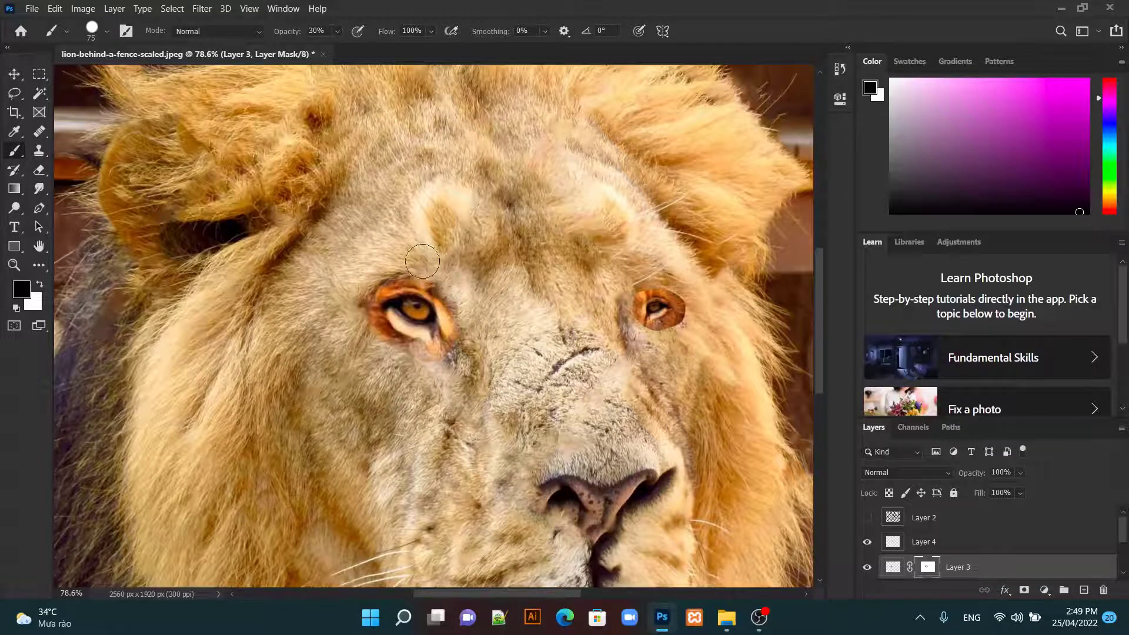
{"action": "mouse_move", "coordinate": [422, 270]}
{"action": "left_mouse_down"}
{"action": "mouse_move", "coordinate": [356, 322]}
{"action": "mouse_move", "coordinate": [423, 361]}
{"action": "mouse_move", "coordinate": [470, 334]}
{"action": "mouse_move", "coordinate": [424, 367]}
{"action": "mouse_move", "coordinate": [383, 344]}
{"action": "mouse_move", "coordinate": [372, 319]}
{"action": "left_mouse_up"}
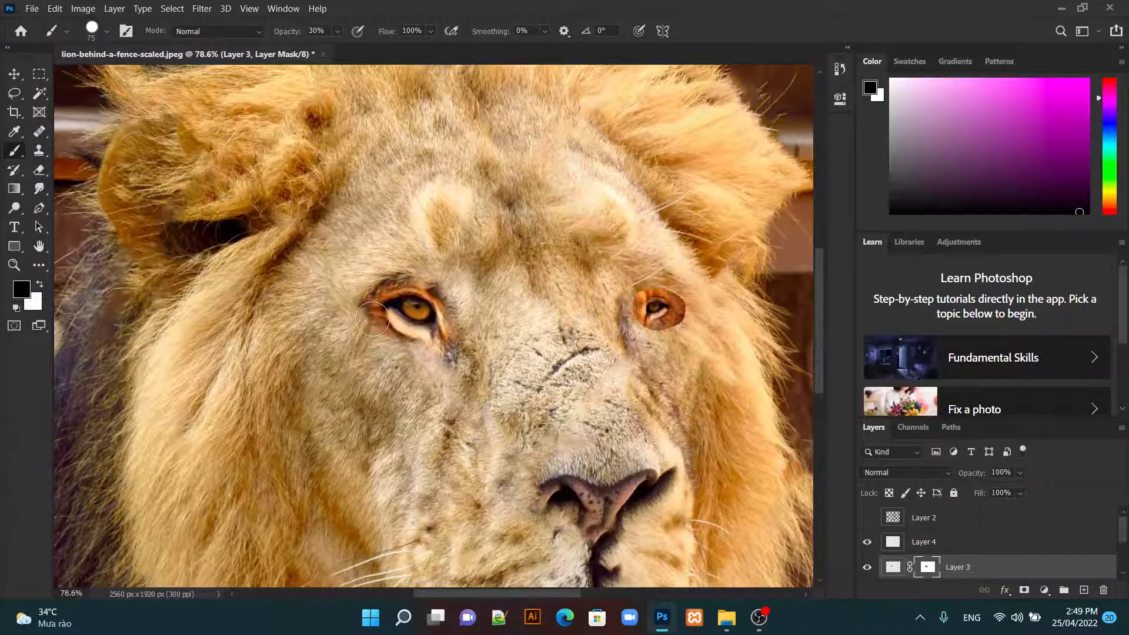
Step: Mask away the patch edge below the eye and at its outer corner
{"action": "scroll", "coordinate": [372, 320], "scroll_direction": "up", "scroll_amount": 3}
{"action": "scroll", "coordinate": [372, 319], "scroll_direction": "up", "scroll_amount": 3}
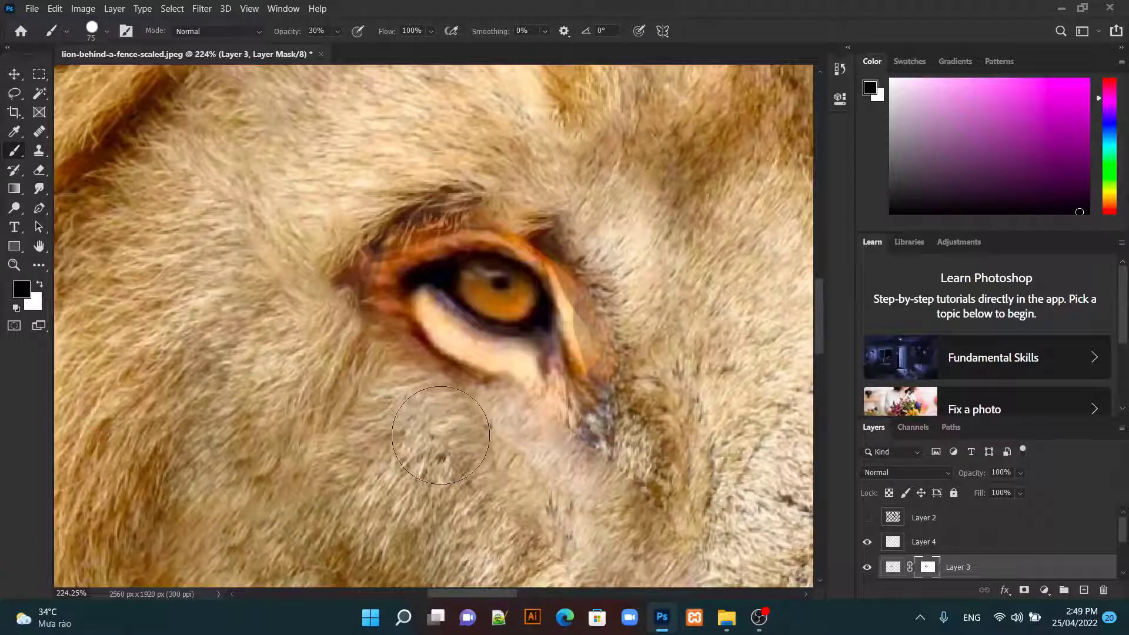
{"action": "left_click_drag", "start_coordinate": [440, 436], "coordinate": [409, 398]}
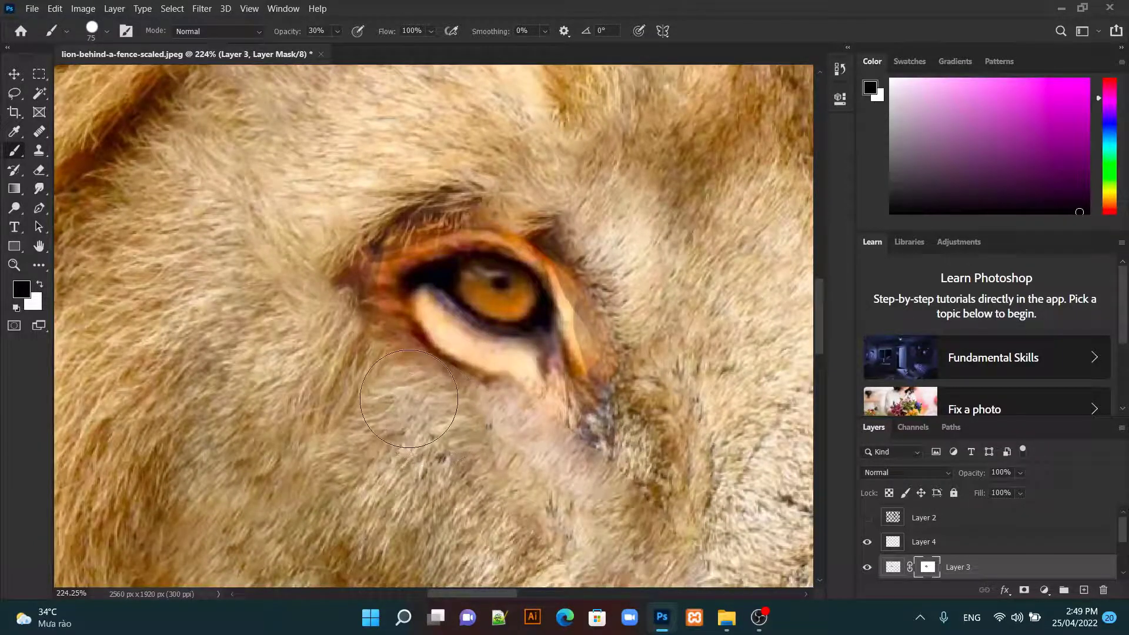
{"action": "mouse_move", "coordinate": [409, 399]}
{"action": "left_mouse_down"}
{"action": "mouse_move", "coordinate": [328, 309]}
{"action": "mouse_move", "coordinate": [323, 214]}
{"action": "mouse_move", "coordinate": [490, 171]}
{"action": "mouse_move", "coordinate": [626, 239]}
{"action": "mouse_move", "coordinate": [667, 390]}
{"action": "mouse_move", "coordinate": [694, 412]}
{"action": "mouse_move", "coordinate": [623, 465]}
{"action": "mouse_move", "coordinate": [671, 470]}
{"action": "mouse_move", "coordinate": [657, 445]}
{"action": "mouse_move", "coordinate": [647, 471]}
{"action": "mouse_move", "coordinate": [623, 400]}
{"action": "mouse_move", "coordinate": [659, 435]}
{"action": "mouse_move", "coordinate": [659, 267]}
{"action": "left_mouse_up"}
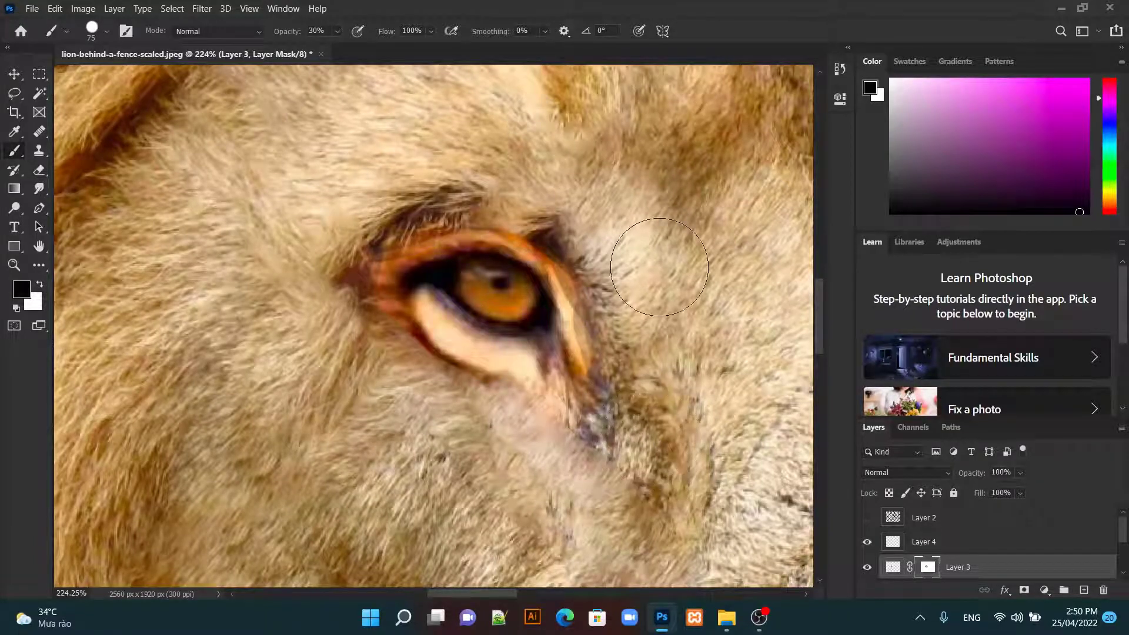
{"action": "scroll", "coordinate": [707, 287], "scroll_direction": "down", "scroll_amount": 2}
{"action": "scroll", "coordinate": [707, 286], "scroll_direction": "down", "scroll_amount": 2}
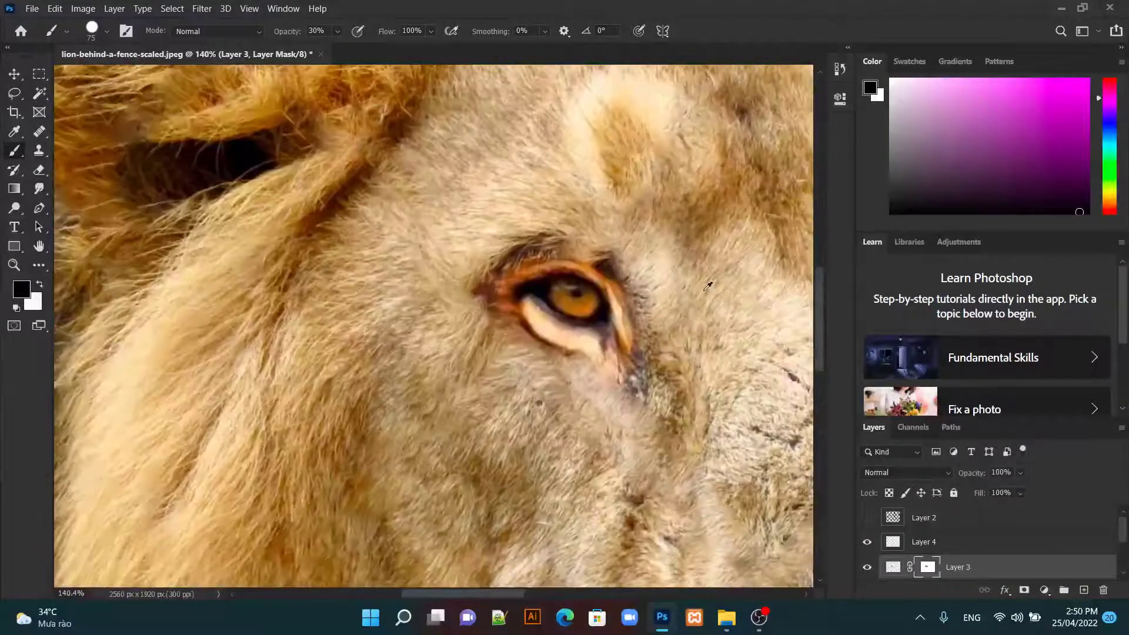
{"action": "scroll", "coordinate": [708, 286], "scroll_direction": "down", "scroll_amount": 1}
{"action": "scroll", "coordinate": [707, 287], "scroll_direction": "down", "scroll_amount": 1}
{"action": "scroll", "coordinate": [708, 287], "scroll_direction": "down", "scroll_amount": 1}
{"action": "scroll", "coordinate": [708, 287], "scroll_direction": "down", "scroll_amount": 1}
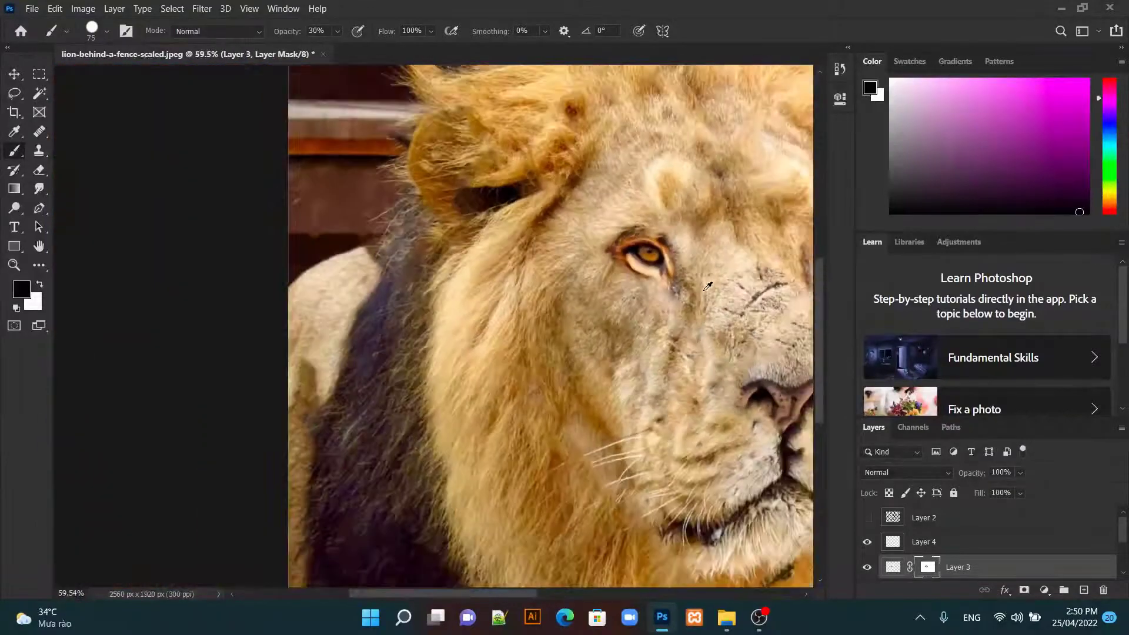
{"action": "scroll", "coordinate": [700, 370], "scroll_direction": "up", "scroll_amount": 1}
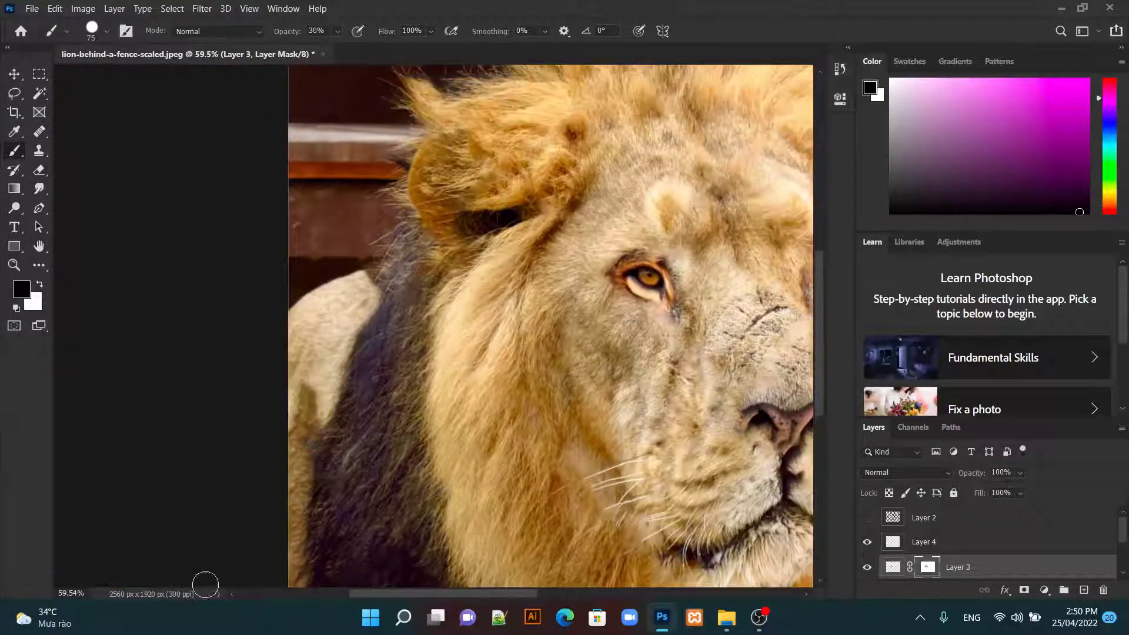
{"action": "scroll", "coordinate": [575, 397], "scroll_direction": "down", "scroll_amount": 2}
{"action": "scroll", "coordinate": [571, 364], "scroll_direction": "up", "scroll_amount": 3}
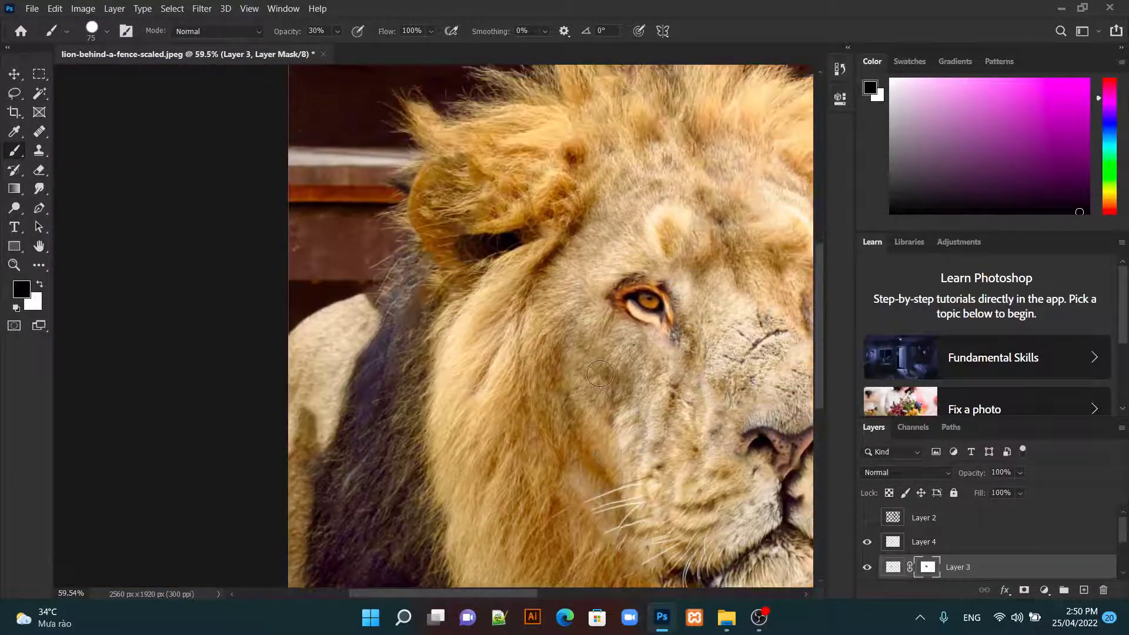
{"action": "scroll", "coordinate": [565, 336], "scroll_direction": "up", "scroll_amount": 1}
{"action": "scroll", "coordinate": [551, 337], "scroll_direction": "up", "scroll_amount": 2}
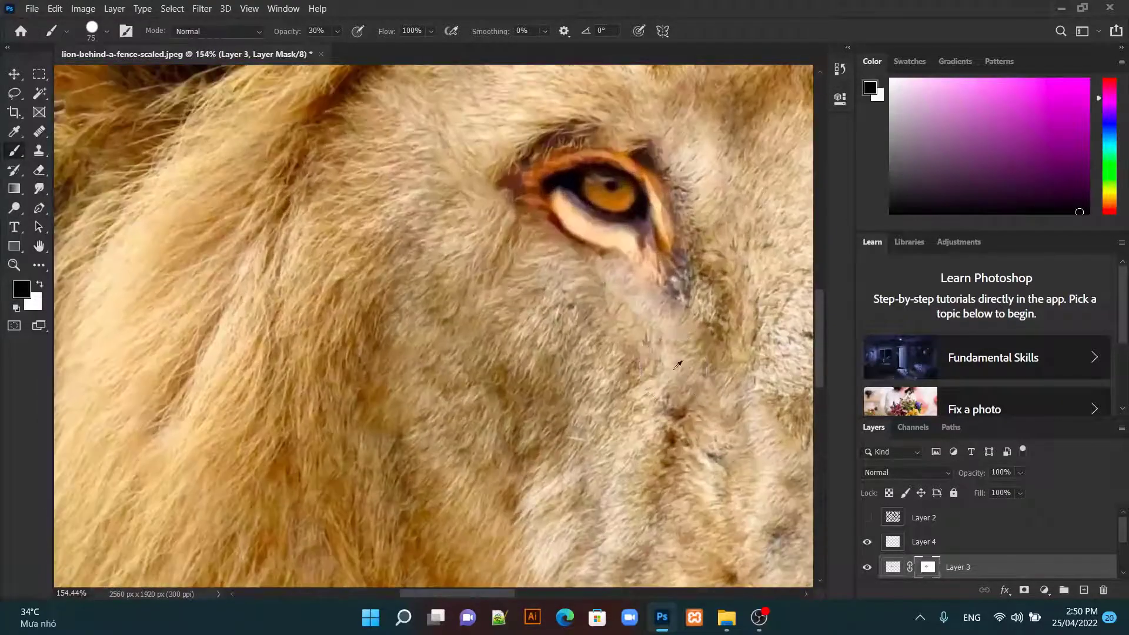
Step: Paint more mask around the eye at 15% brush opacity, then zoom out and select the Move tool
{"action": "left_click", "coordinate": [338, 31]}
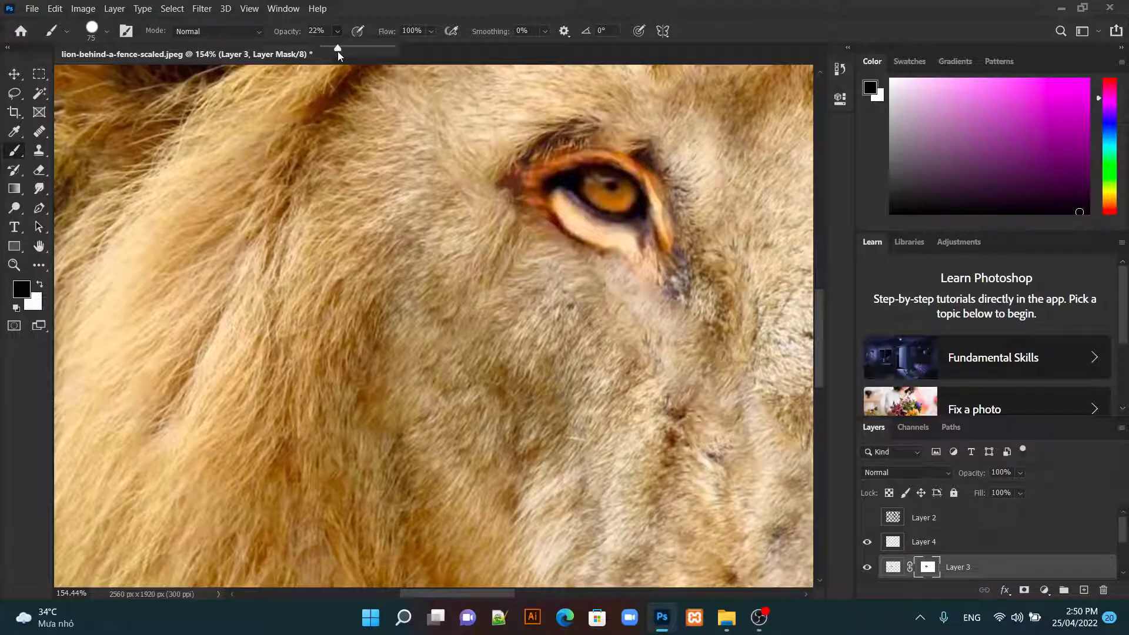
{"action": "left_click_drag", "start_coordinate": [333, 50], "coordinate": [333, 51]}
{"action": "left_click", "coordinate": [516, 194]}
{"action": "mouse_move", "coordinate": [538, 131]}
{"action": "left_mouse_down"}
{"action": "mouse_move", "coordinate": [601, 116]}
{"action": "mouse_move", "coordinate": [521, 159]}
{"action": "mouse_move", "coordinate": [494, 204]}
{"action": "mouse_move", "coordinate": [581, 282]}
{"action": "mouse_move", "coordinate": [700, 188]}
{"action": "mouse_move", "coordinate": [686, 164]}
{"action": "mouse_move", "coordinate": [706, 176]}
{"action": "mouse_move", "coordinate": [671, 158]}
{"action": "mouse_move", "coordinate": [715, 178]}
{"action": "mouse_move", "coordinate": [669, 155]}
{"action": "mouse_move", "coordinate": [755, 171]}
{"action": "mouse_move", "coordinate": [740, 285]}
{"action": "left_mouse_up"}
{"action": "scroll", "coordinate": [506, 325], "scroll_direction": "down", "scroll_amount": 2}
{"action": "scroll", "coordinate": [506, 325], "scroll_direction": "down", "scroll_amount": 2}
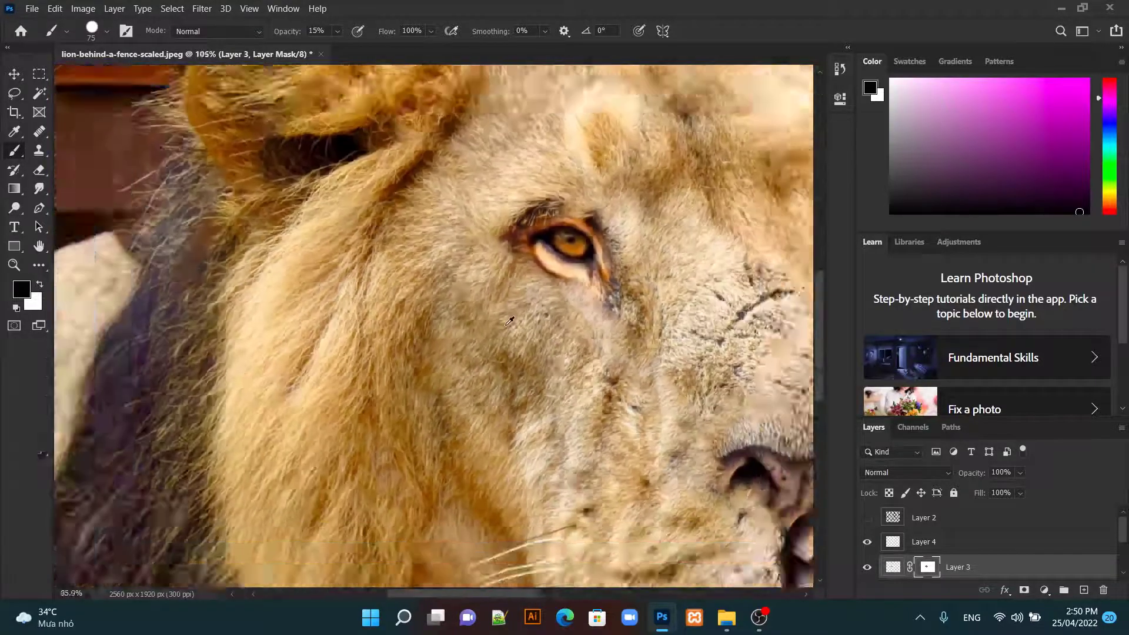
{"action": "scroll", "coordinate": [506, 325], "scroll_direction": "down", "scroll_amount": 2}
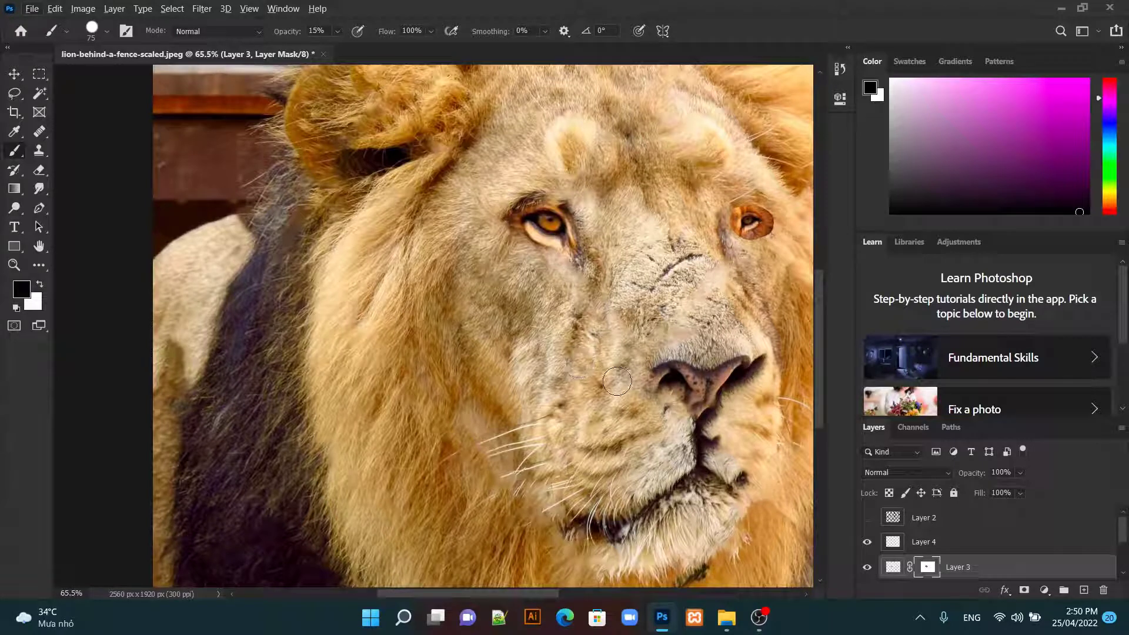
{"action": "left_click", "coordinate": [15, 74]}
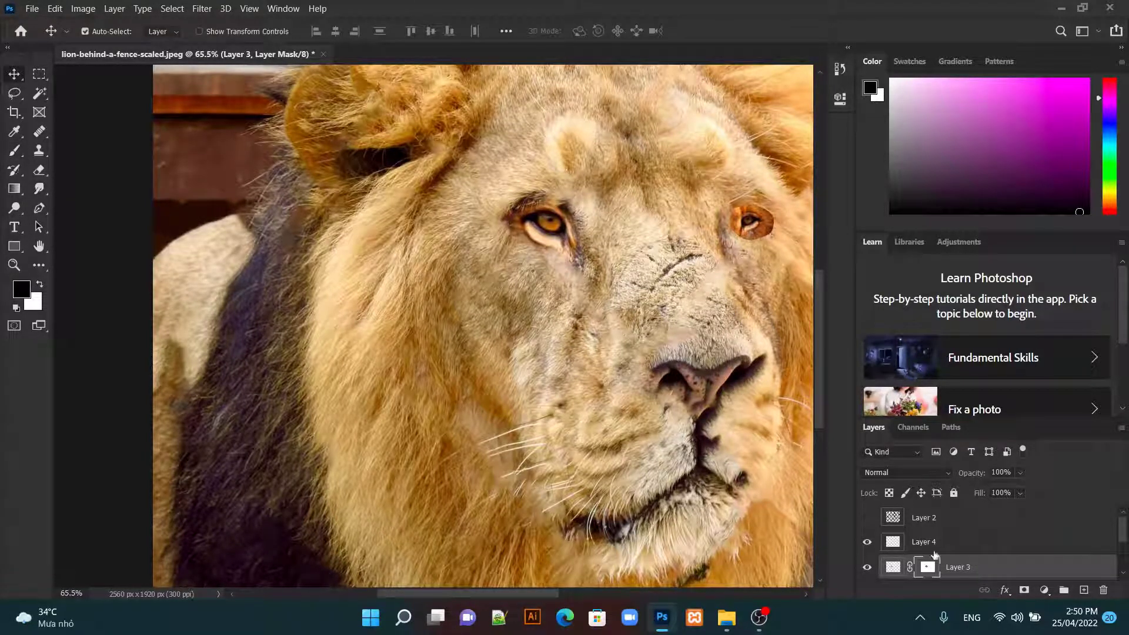
Step: Select Layer 4 and nudge the right-hand eye patch about 16 px left
{"action": "scroll", "coordinate": [993, 535], "scroll_direction": "down", "scroll_amount": 2}
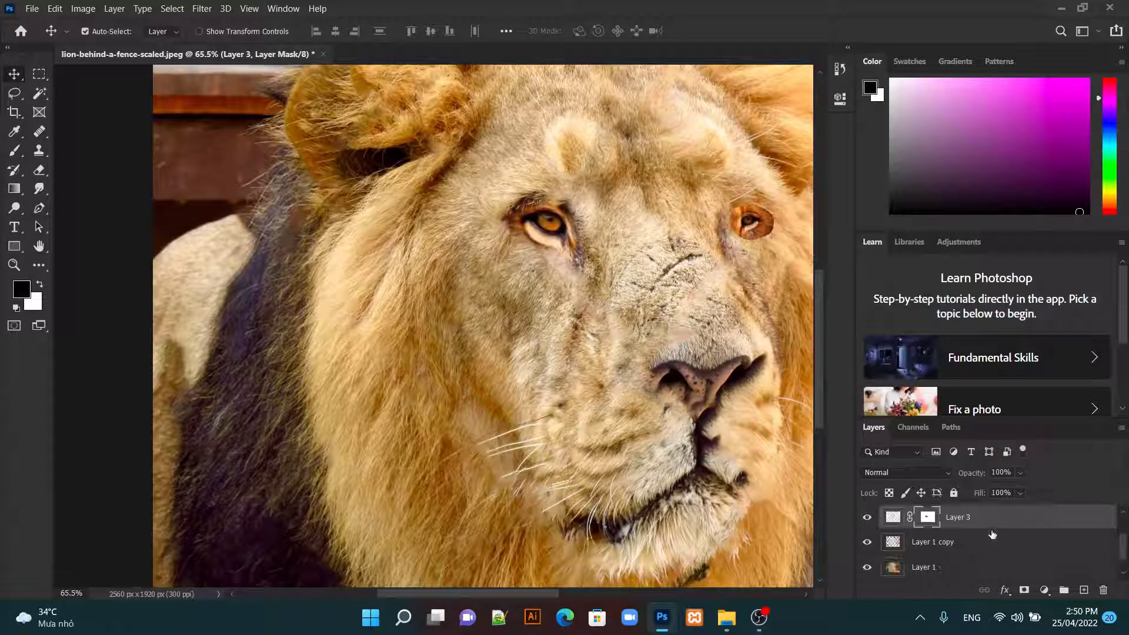
{"action": "left_click", "coordinate": [938, 567]}
{"action": "key", "text": "alt+bracketright"}
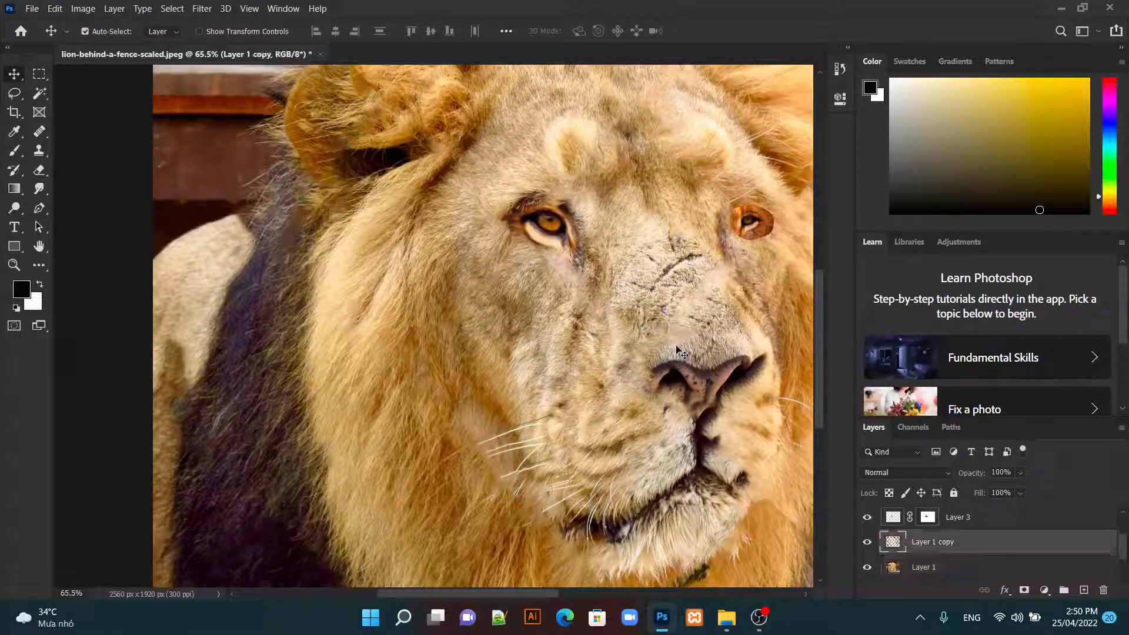
{"action": "left_click_drag", "start_coordinate": [676, 351], "coordinate": [430, 497]}
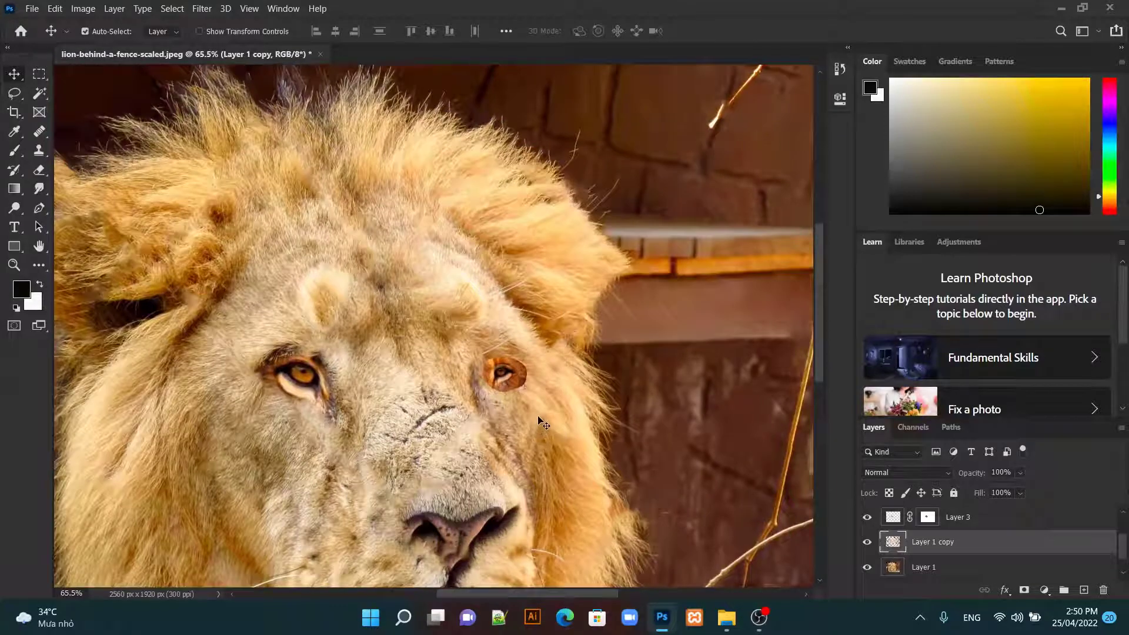
{"action": "scroll", "coordinate": [538, 417], "scroll_direction": "up", "scroll_amount": 2}
{"action": "scroll", "coordinate": [540, 421], "scroll_direction": "up", "scroll_amount": 2}
{"action": "scroll", "coordinate": [540, 420], "scroll_direction": "up", "scroll_amount": 2}
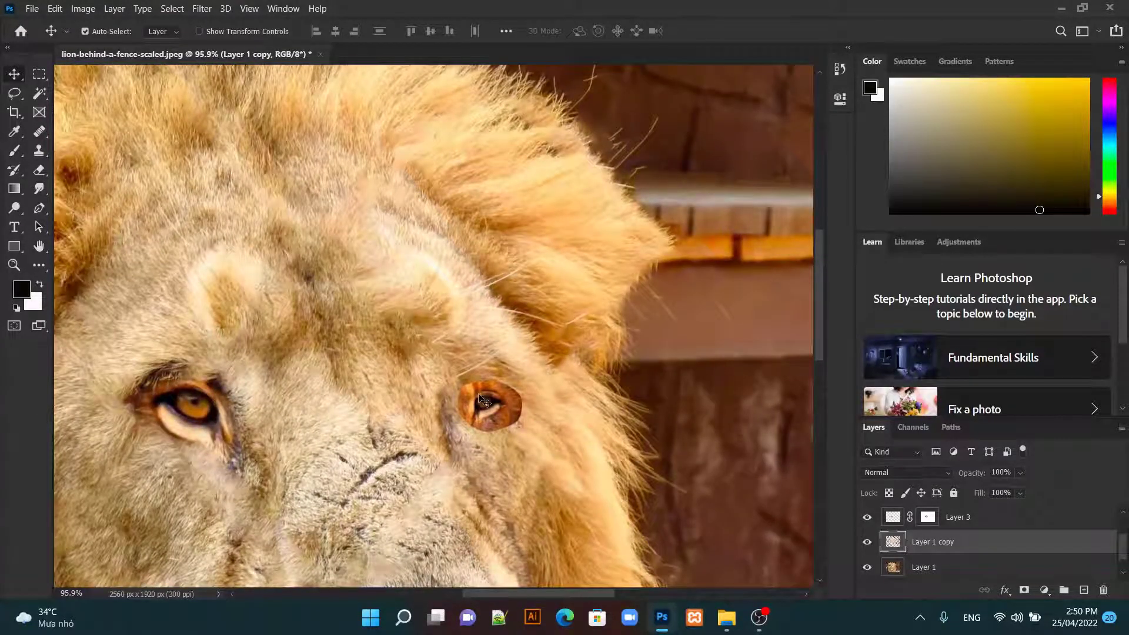
{"action": "scroll", "coordinate": [970, 535], "scroll_direction": "up", "scroll_amount": 1}
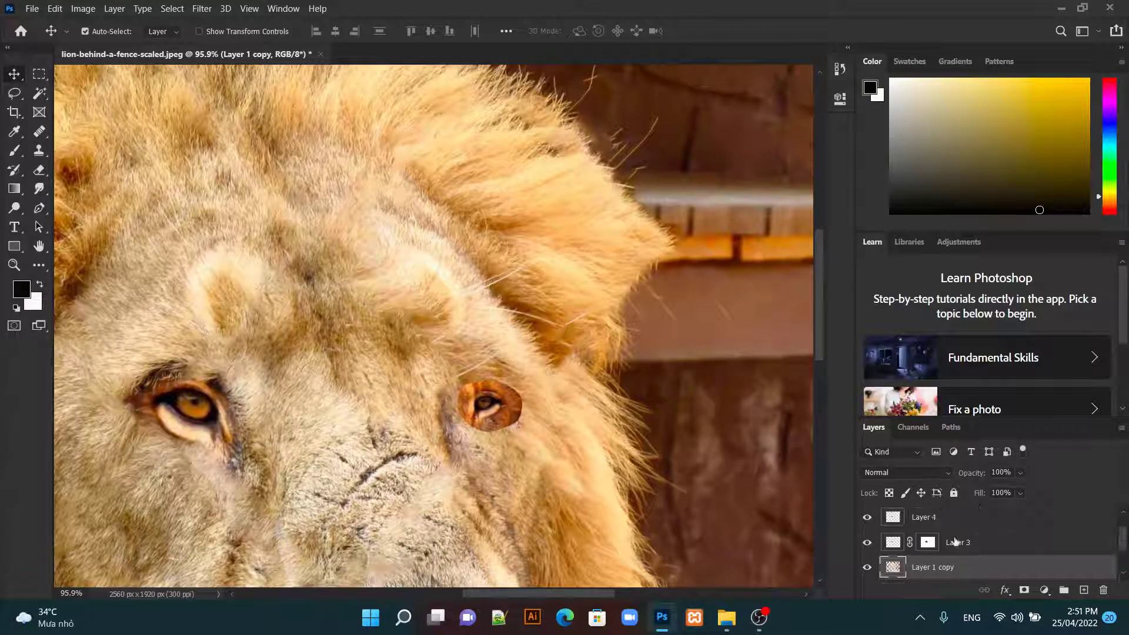
{"action": "left_click", "coordinate": [941, 517]}
{"action": "left_click_drag", "start_coordinate": [502, 410], "coordinate": [493, 412]}
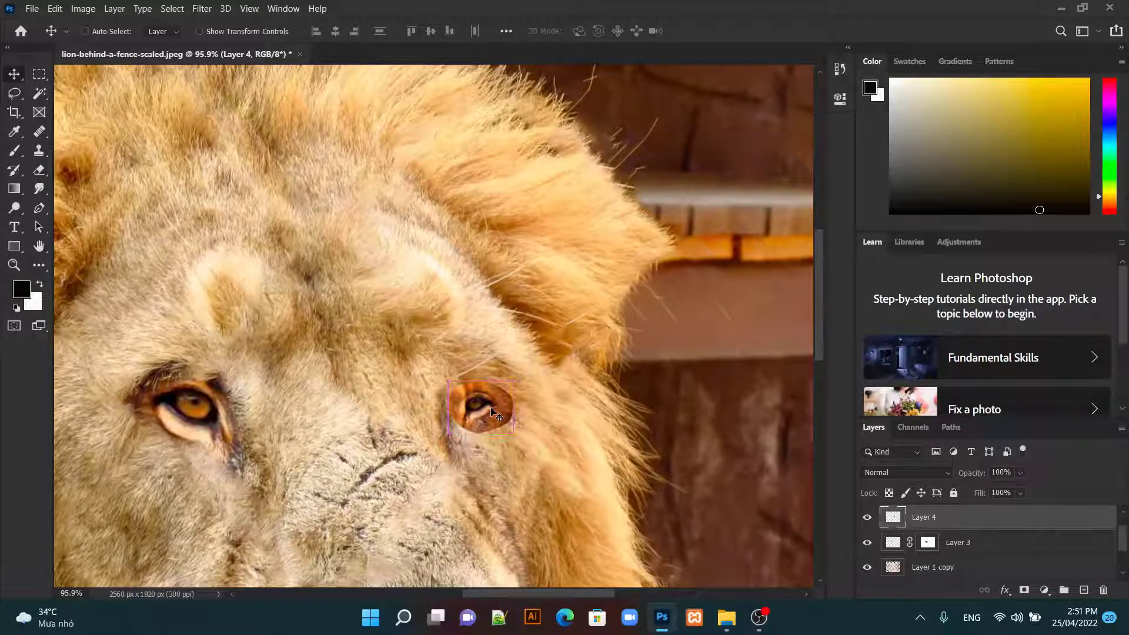
Step: Enlarge the right eye patch and begin distorting its corners over the lion's eye
{"action": "key", "text": "ctrl+t"}
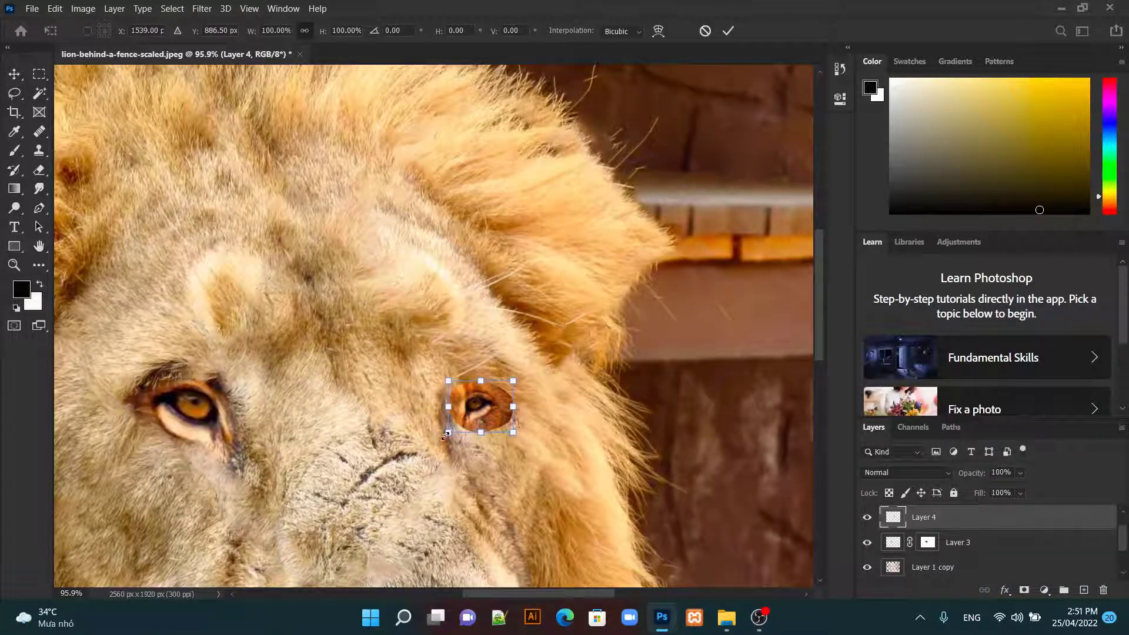
{"action": "left_click_drag", "start_coordinate": [446, 436], "coordinate": [438, 441]}
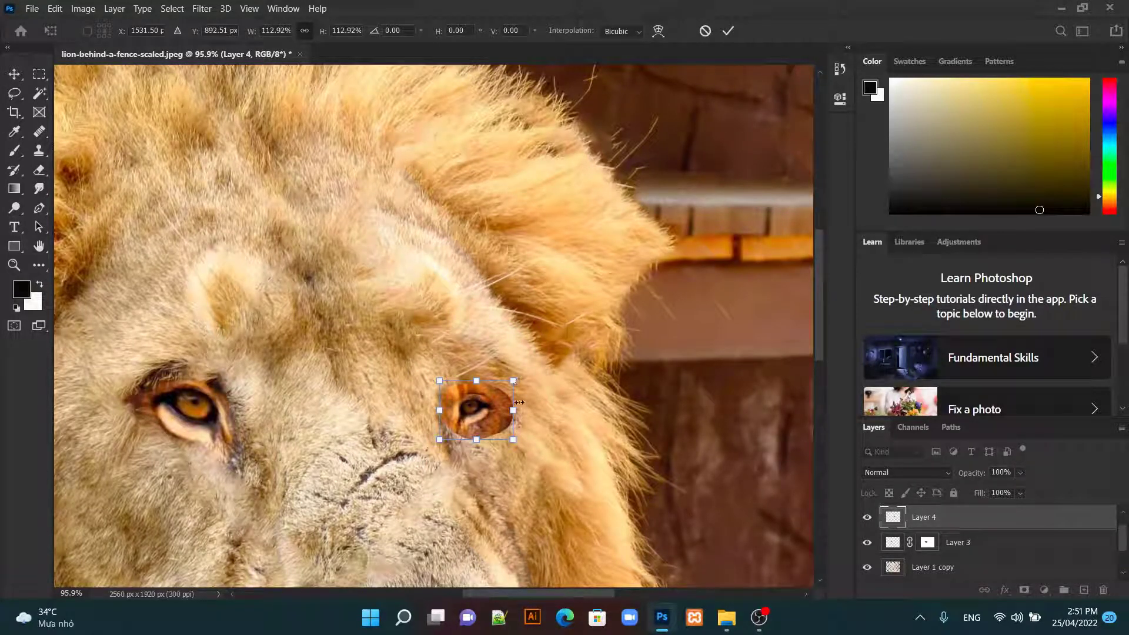
{"action": "left_click_drag", "start_coordinate": [515, 410], "coordinate": [527, 411]}
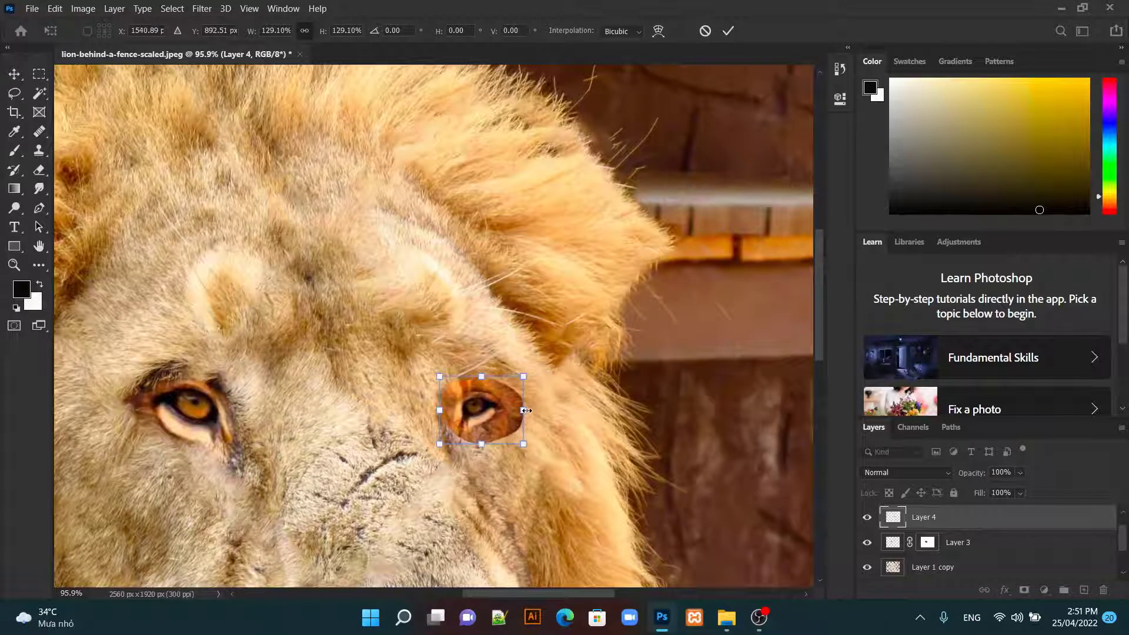
{"action": "right_click", "coordinate": [507, 430]}
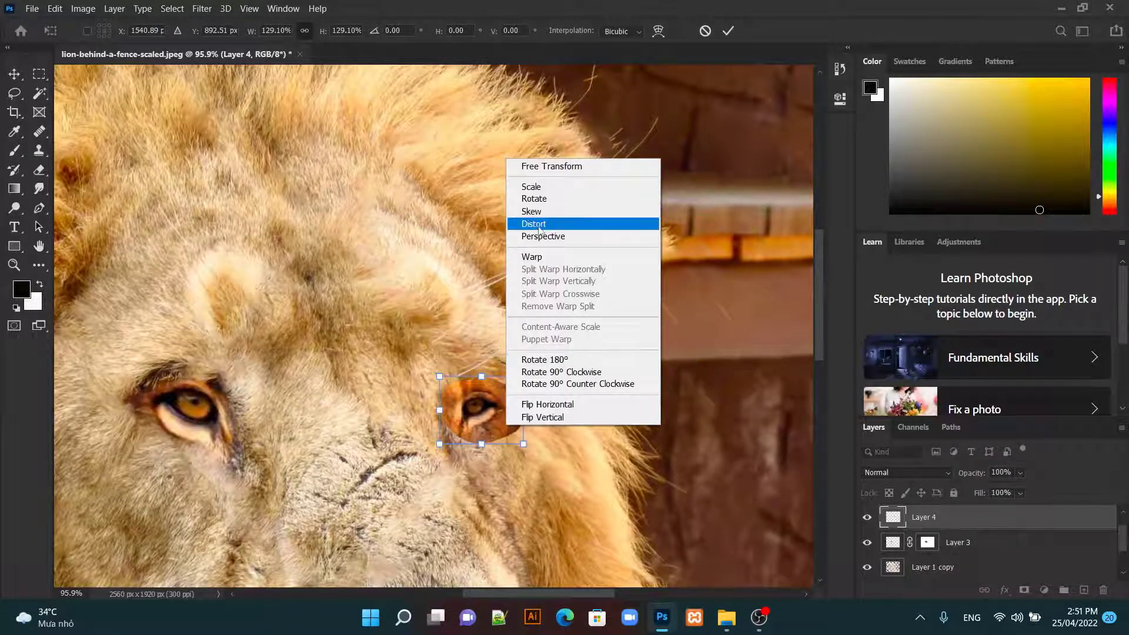
{"action": "left_click", "coordinate": [541, 224]}
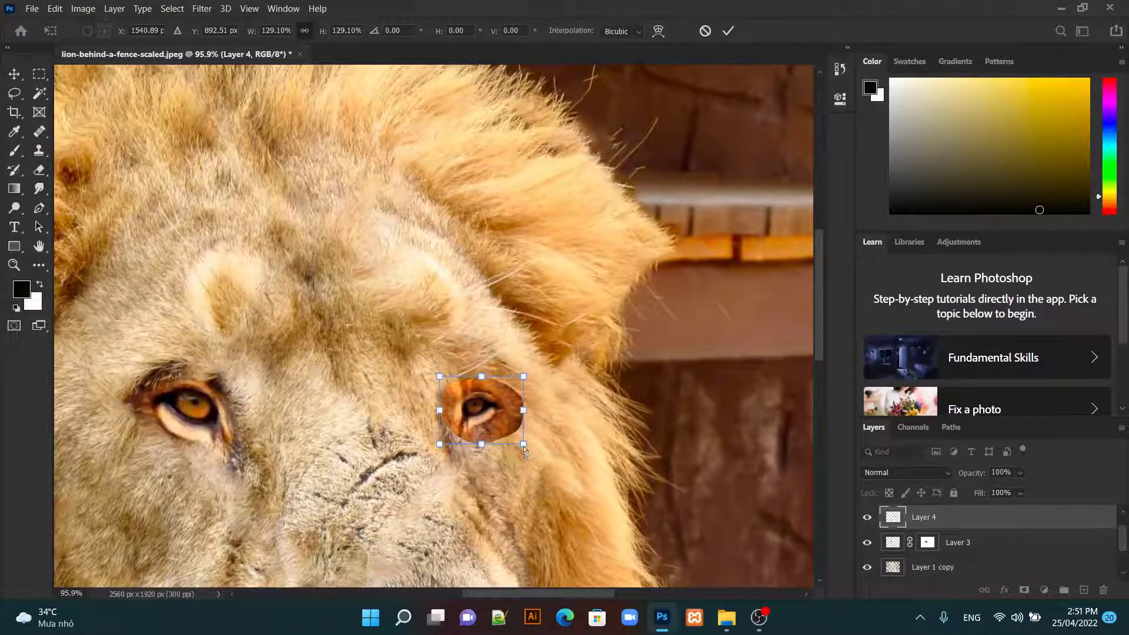
{"action": "left_click_drag", "start_coordinate": [525, 450], "coordinate": [525, 436]}
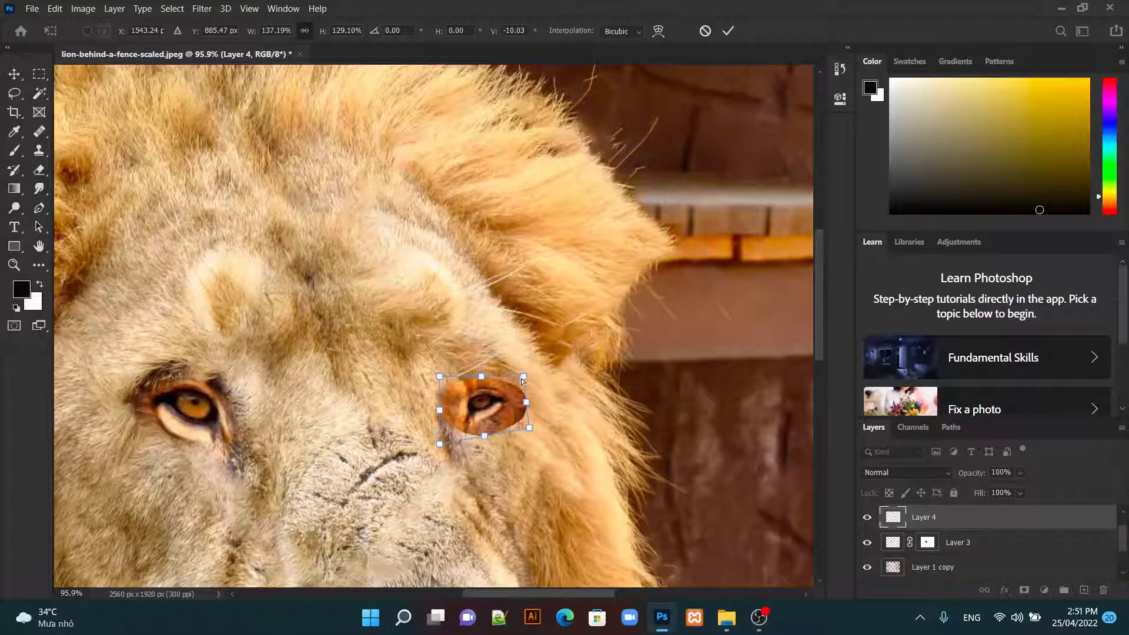
{"action": "left_click_drag", "start_coordinate": [522, 381], "coordinate": [519, 363]}
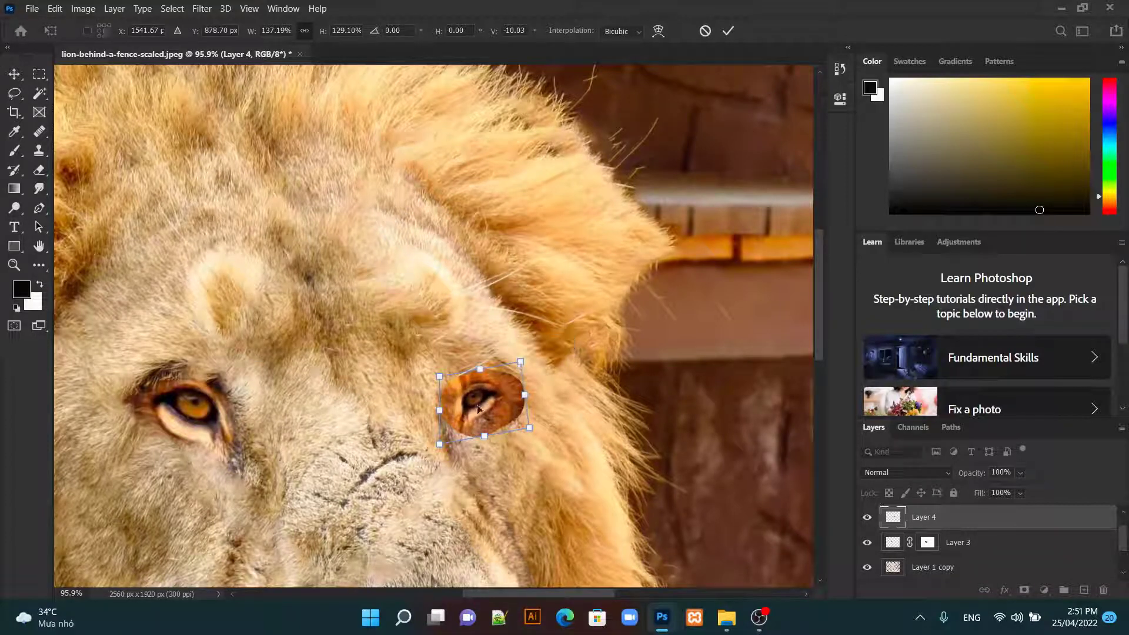
{"action": "left_click_drag", "start_coordinate": [439, 376], "coordinate": [441, 387]}
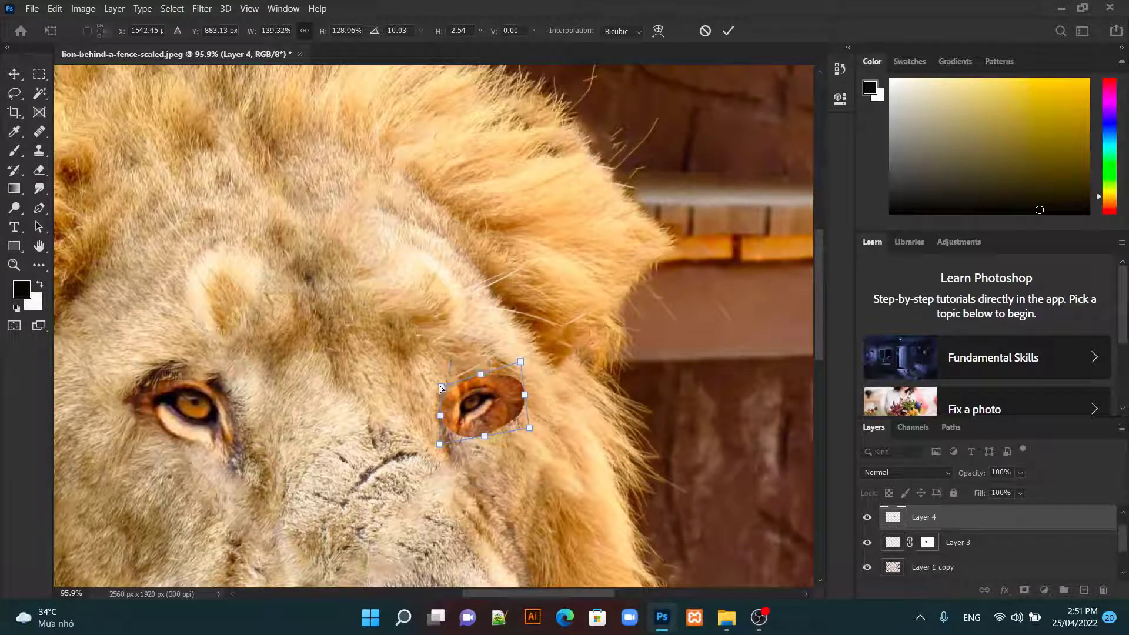
{"action": "scroll", "coordinate": [442, 412], "scroll_direction": "down", "scroll_amount": 3, "text": "alt"}
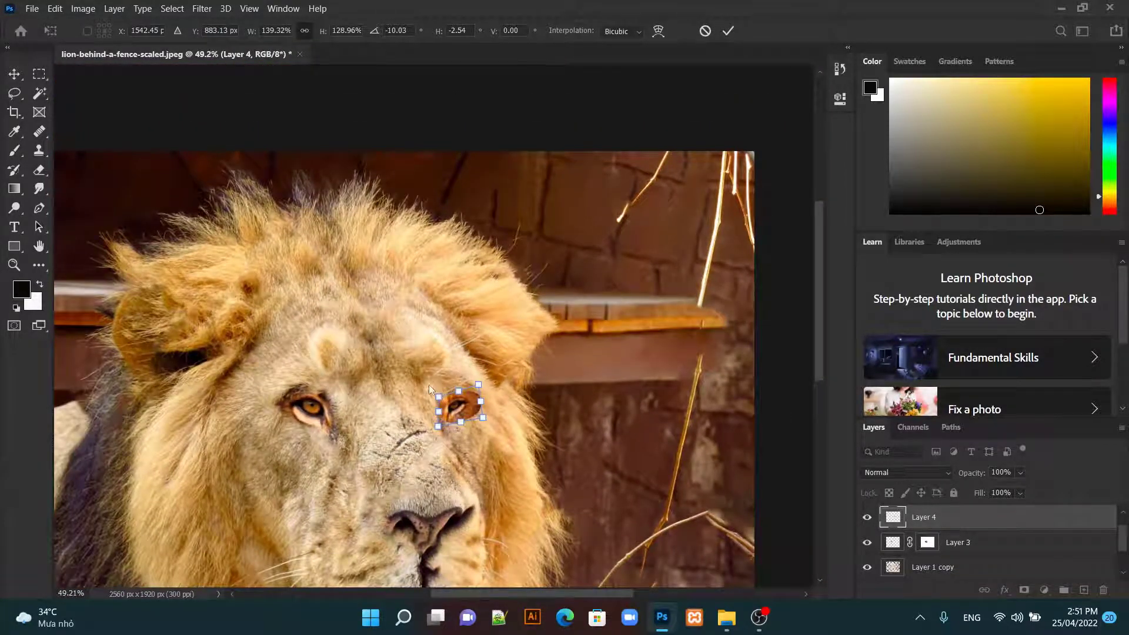
{"action": "mouse_move", "coordinate": [441, 399]}
{"action": "left_mouse_down"}
{"action": "mouse_move", "coordinate": [433, 393]}
{"action": "mouse_move", "coordinate": [474, 378]}
{"action": "left_mouse_up"}
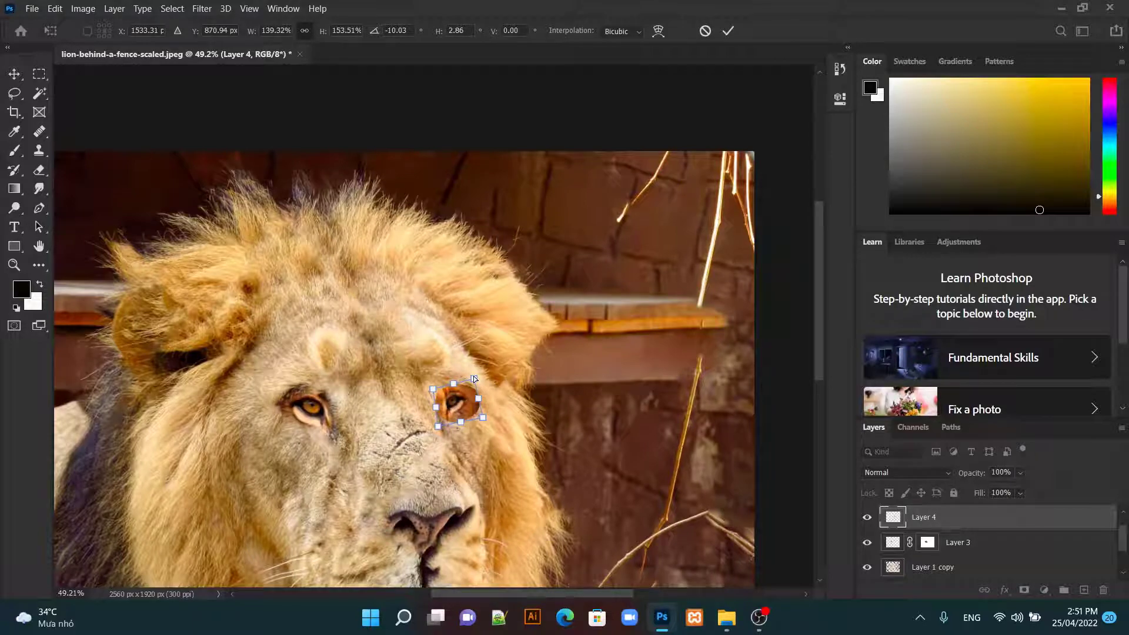
Step: Refine the corners to about 173% × 172% scale and -9° rotation, then commit
{"action": "key", "text": "ctrl+minus"}
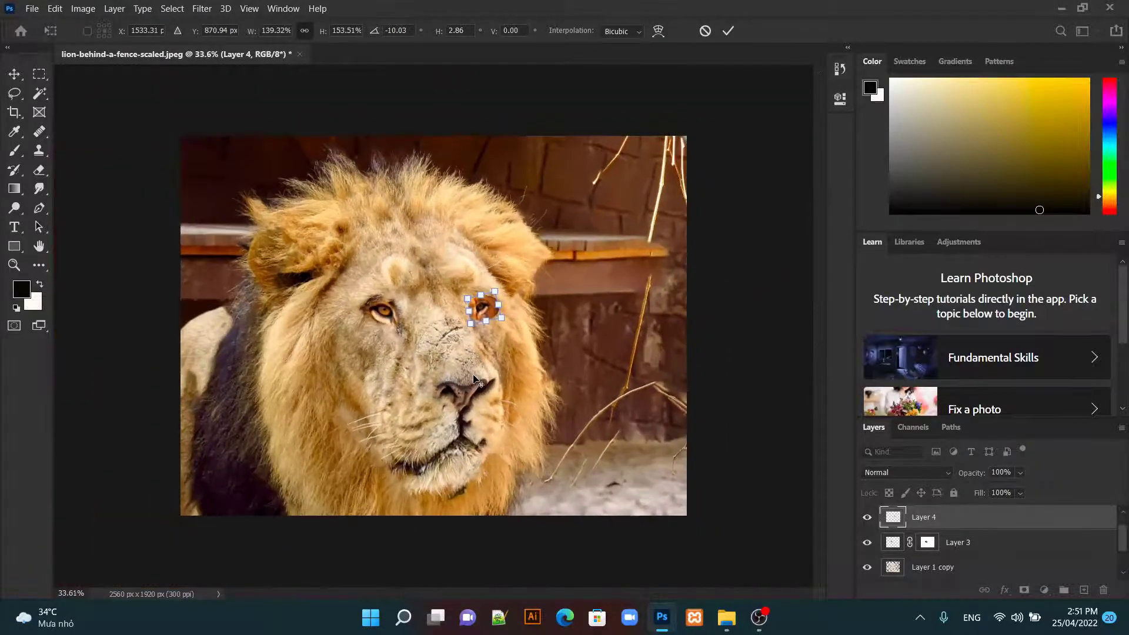
{"action": "scroll", "coordinate": [475, 380], "scroll_direction": "up", "scroll_amount": 2}
{"action": "scroll", "coordinate": [475, 379], "scroll_direction": "up", "scroll_amount": 2}
{"action": "scroll", "coordinate": [475, 380], "scroll_direction": "up", "scroll_amount": 1}
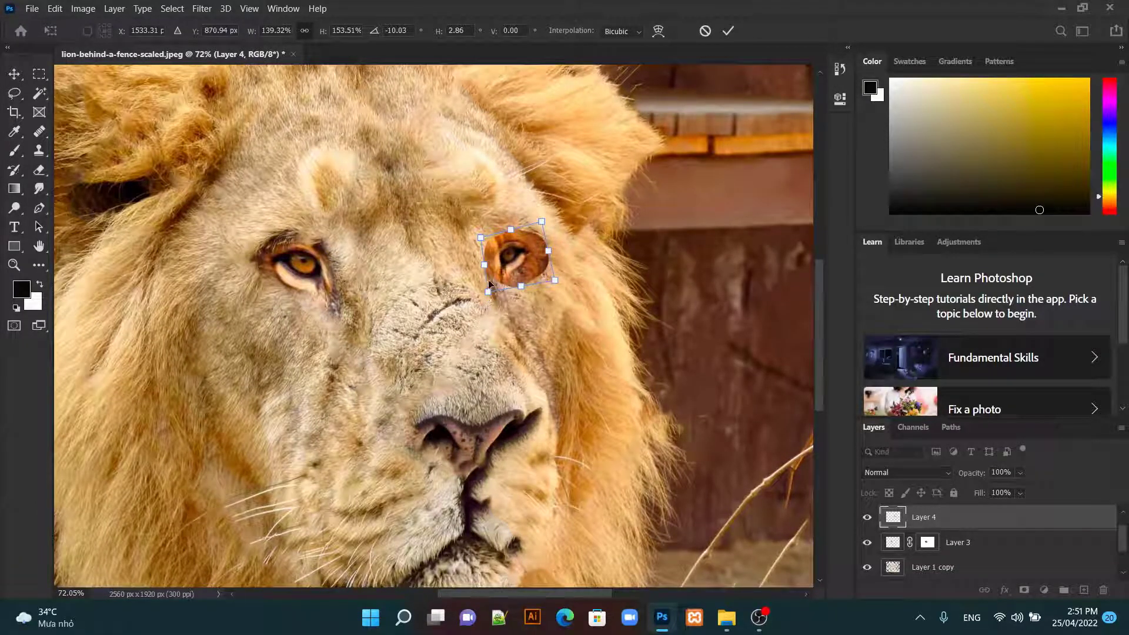
{"action": "left_click_drag", "start_coordinate": [487, 296], "coordinate": [488, 294]}
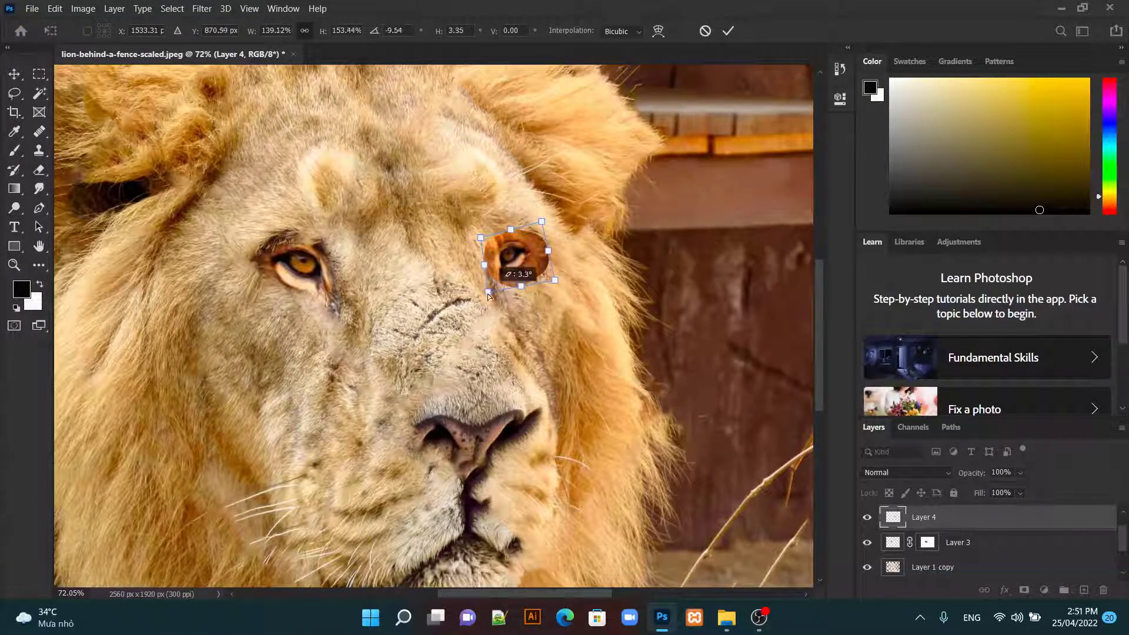
{"action": "left_click_drag", "start_coordinate": [511, 231], "coordinate": [516, 221]}
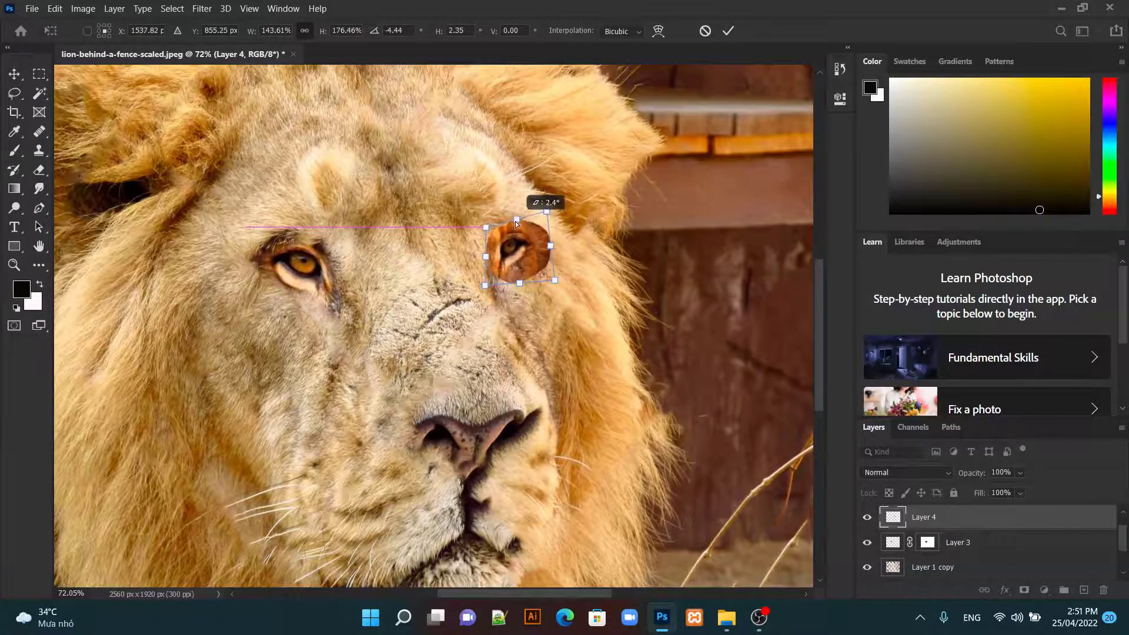
{"action": "scroll", "coordinate": [437, 336], "scroll_direction": "down", "scroll_amount": 2}
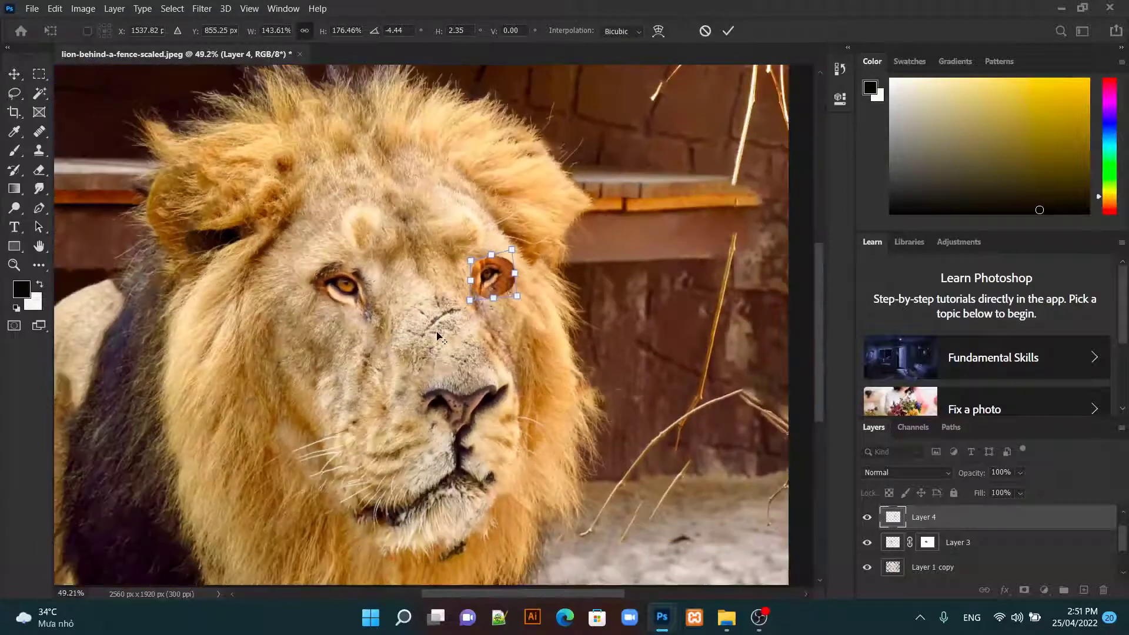
{"action": "scroll", "coordinate": [437, 336], "scroll_direction": "down", "scroll_amount": 2}
{"action": "scroll", "coordinate": [437, 336], "scroll_direction": "up", "scroll_amount": 2}
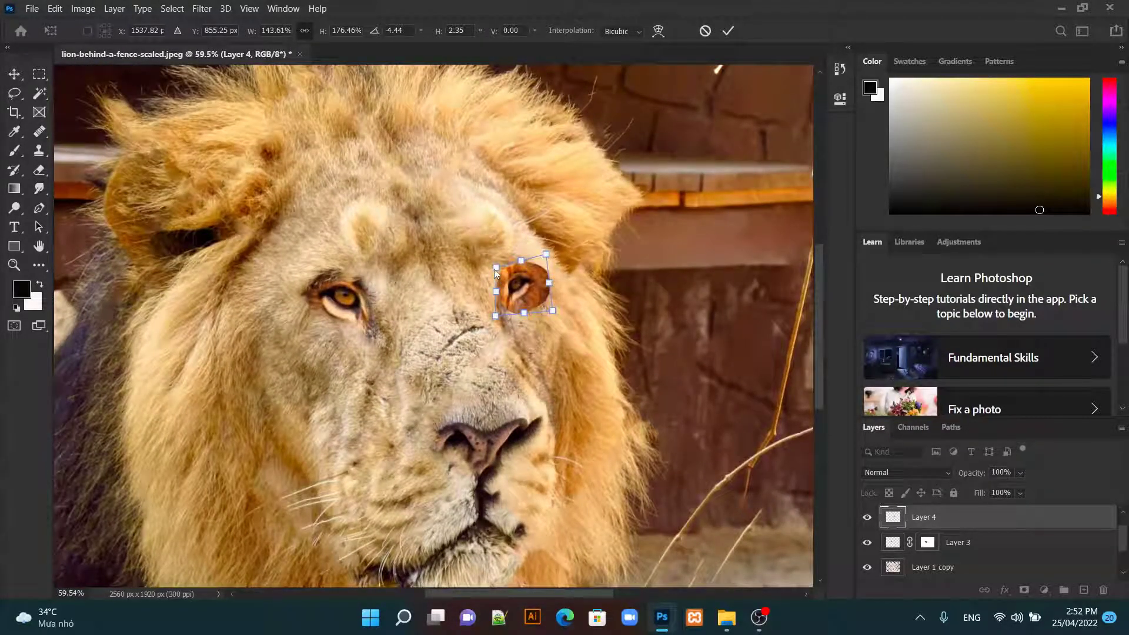
{"action": "left_click_drag", "start_coordinate": [490, 270], "coordinate": [487, 271]}
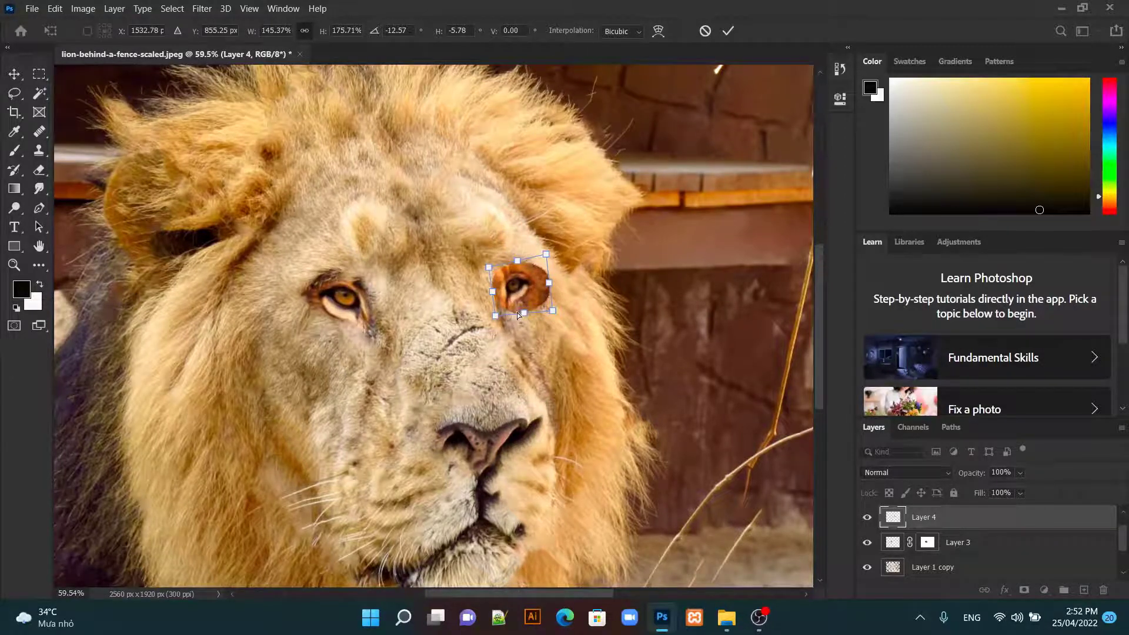
{"action": "scroll", "coordinate": [518, 316], "scroll_direction": "down", "scroll_amount": 2}
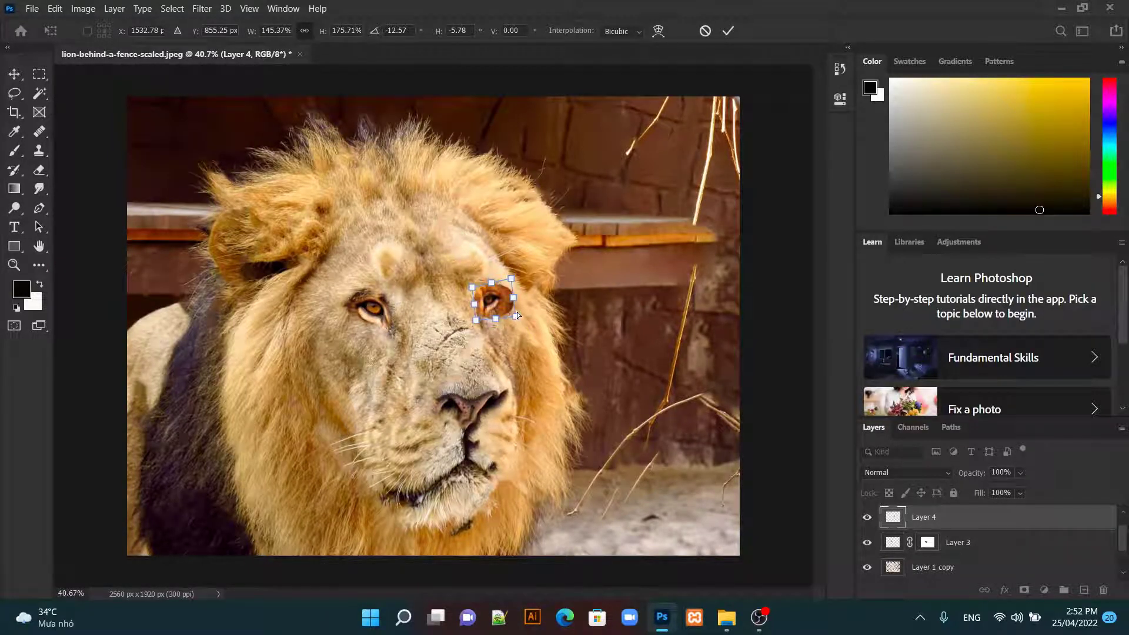
{"action": "left_click_drag", "start_coordinate": [519, 316], "coordinate": [520, 317]}
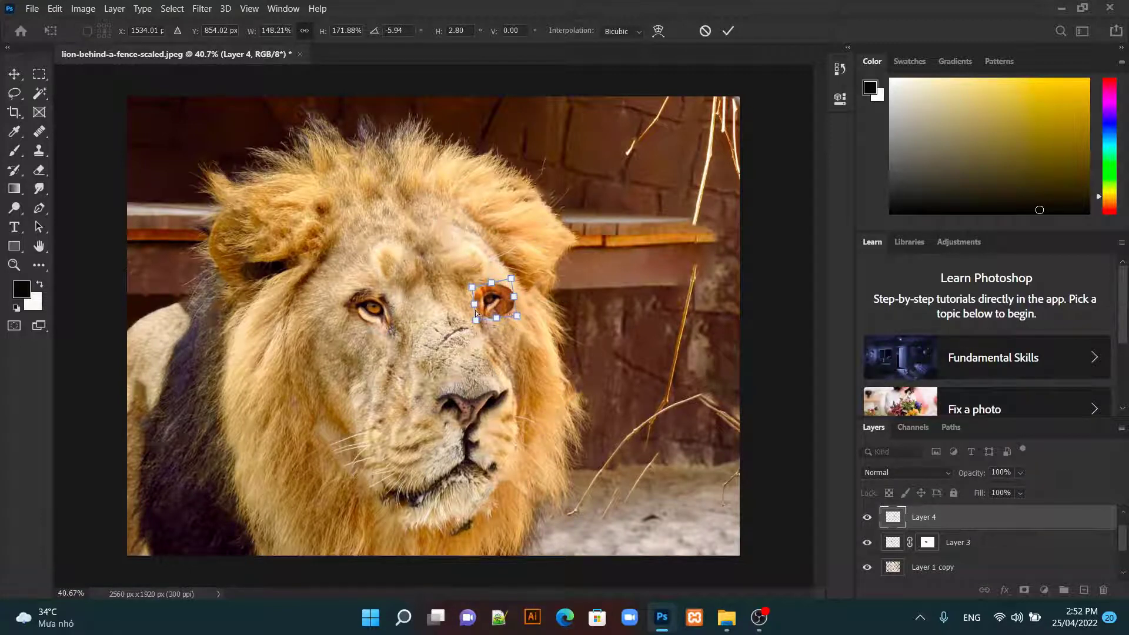
{"action": "left_click_drag", "start_coordinate": [478, 321], "coordinate": [477, 323]}
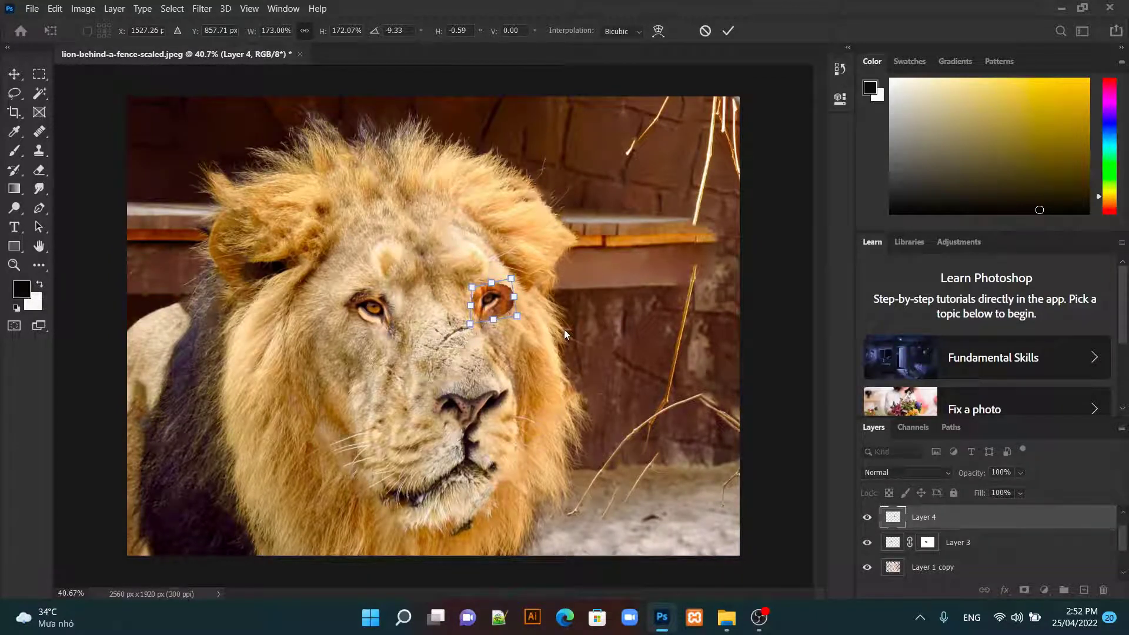
{"action": "key", "text": "Return"}
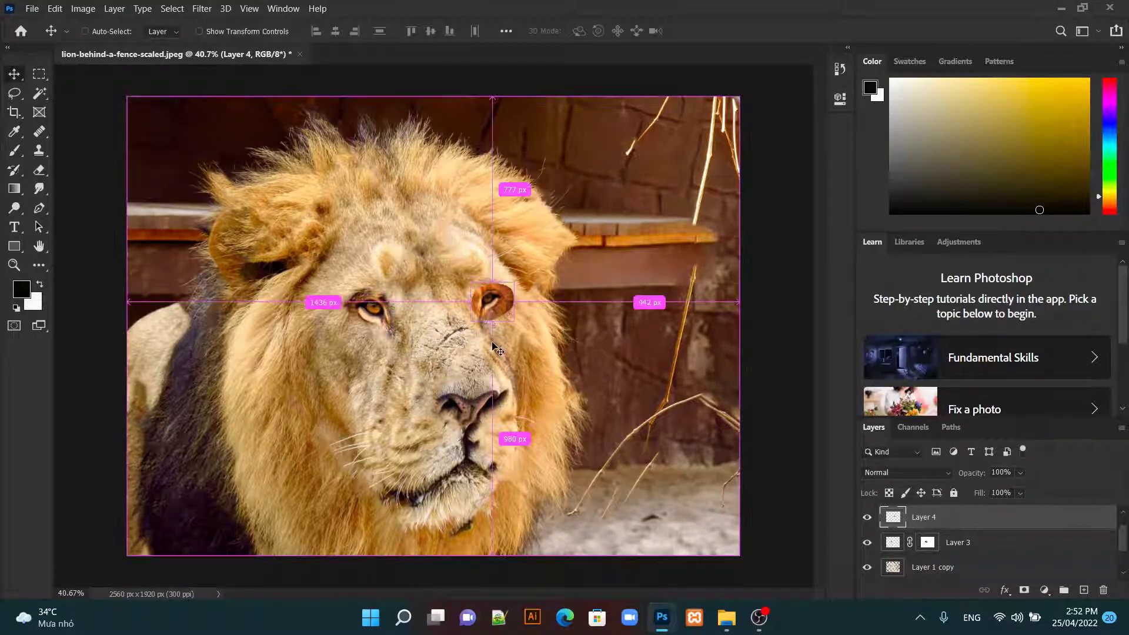
Step: Add a white layer mask to Layer 4 and switch to the Brush tool
{"action": "key", "text": "ctrl"}
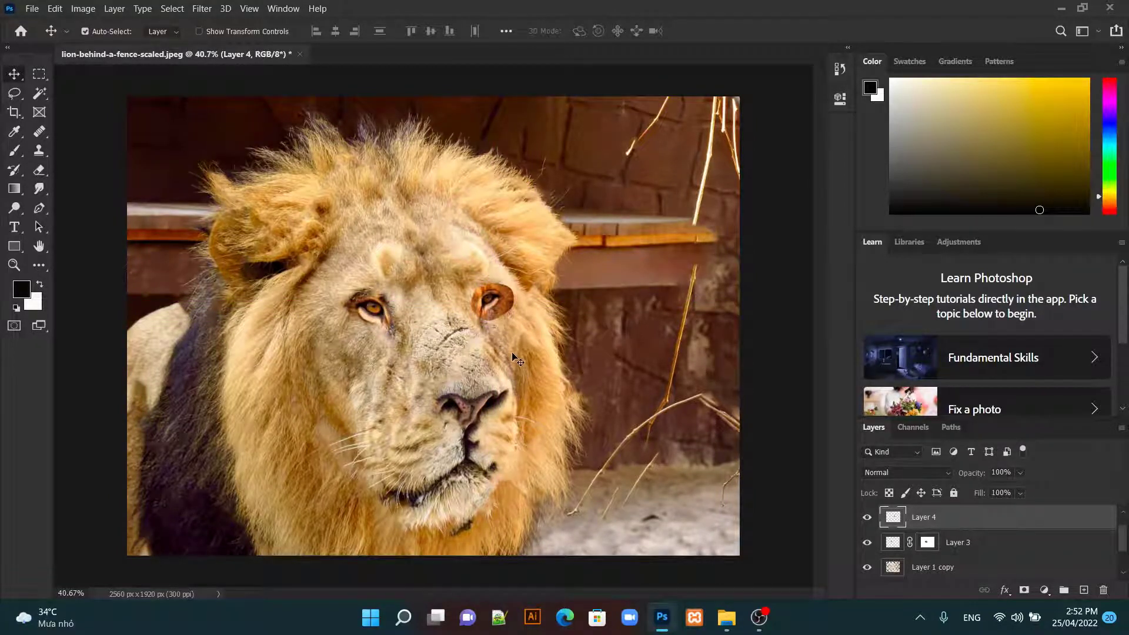
{"action": "left_click", "coordinate": [1024, 590]}
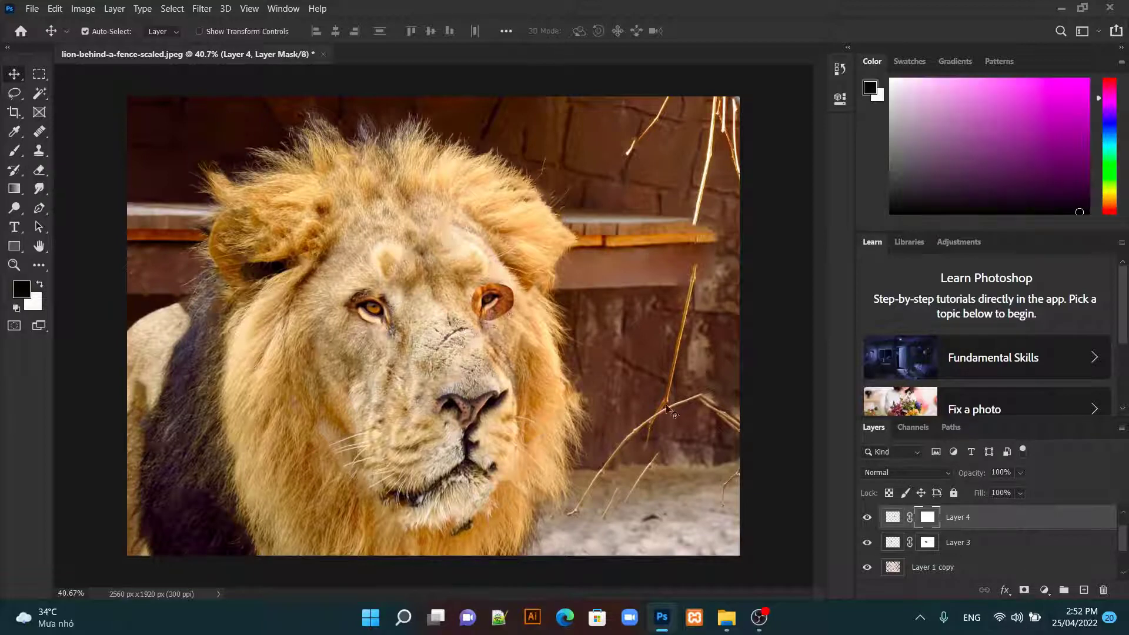
{"action": "left_click", "coordinate": [14, 151]}
Step: Zoom in on the right eye and set brush opacity to 36%
{"action": "scroll", "coordinate": [284, 301], "scroll_direction": "up", "scroll_amount": 1}
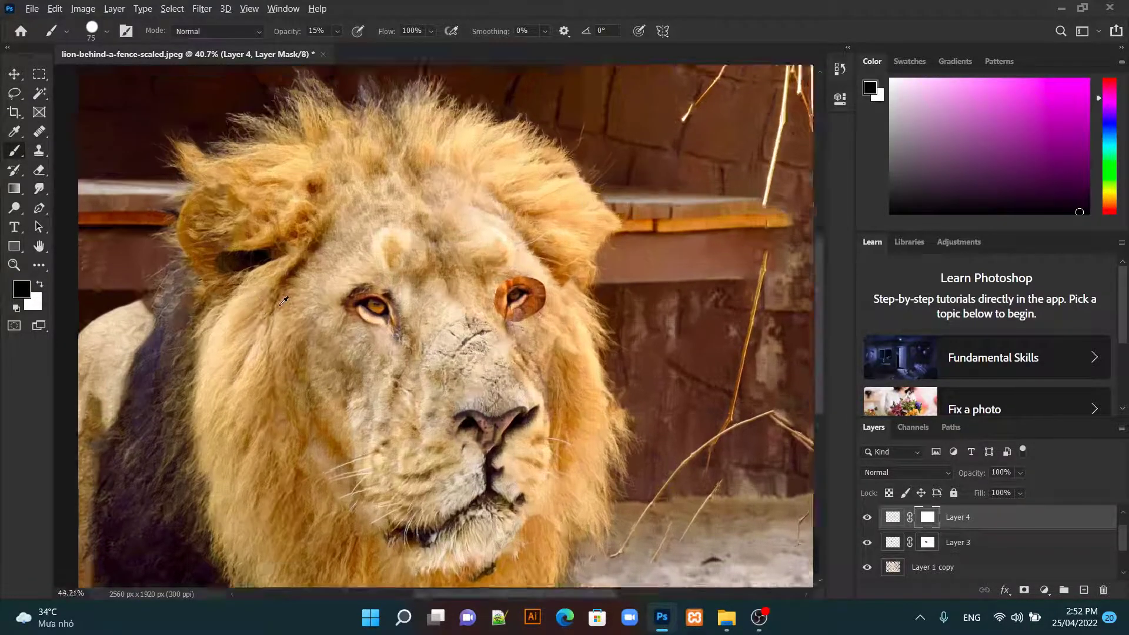
{"action": "scroll", "coordinate": [284, 301], "scroll_direction": "up", "scroll_amount": 1}
{"action": "scroll", "coordinate": [283, 303], "scroll_direction": "up", "scroll_amount": 1}
{"action": "scroll", "coordinate": [280, 306], "scroll_direction": "up", "scroll_amount": 1}
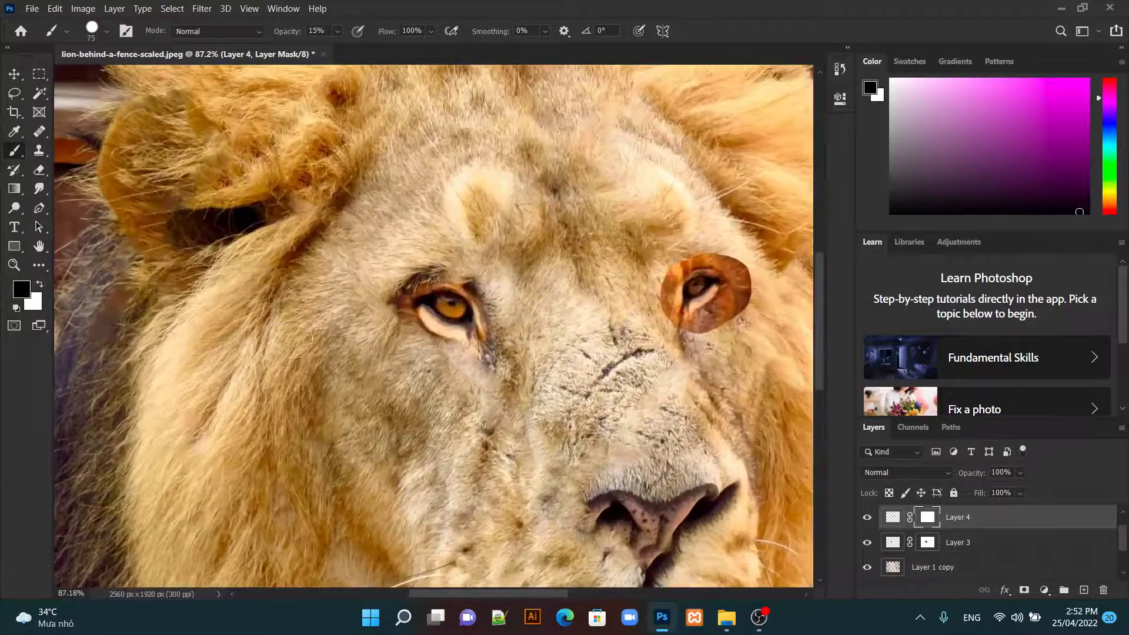
{"action": "left_click_drag", "start_coordinate": [552, 418], "coordinate": [282, 454]}
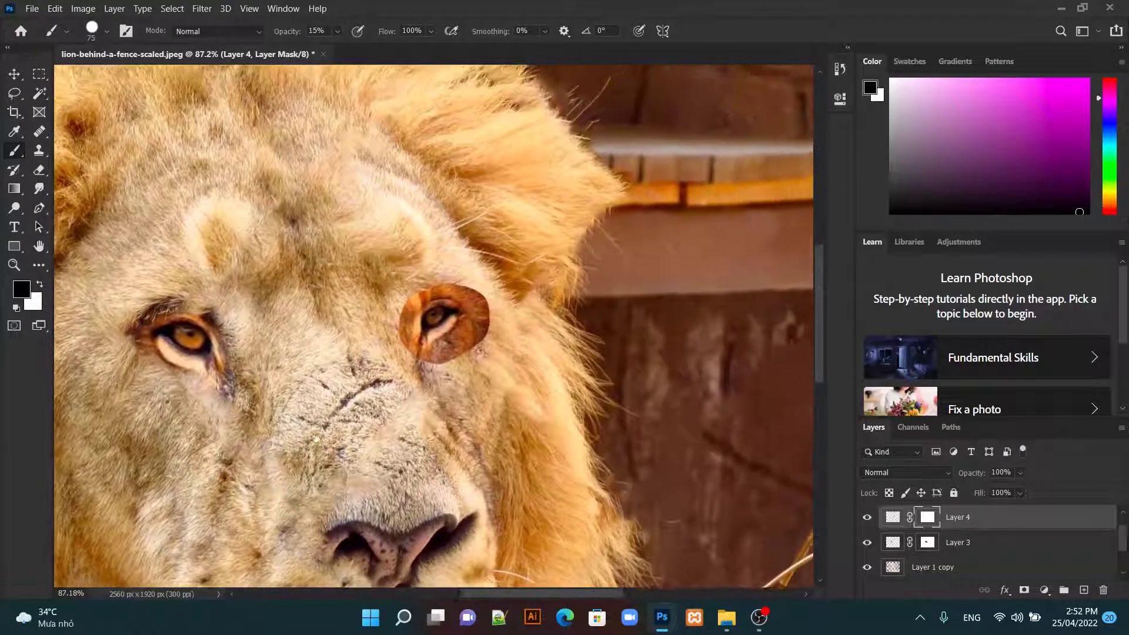
{"action": "scroll", "coordinate": [391, 339], "scroll_direction": "down", "scroll_amount": 1}
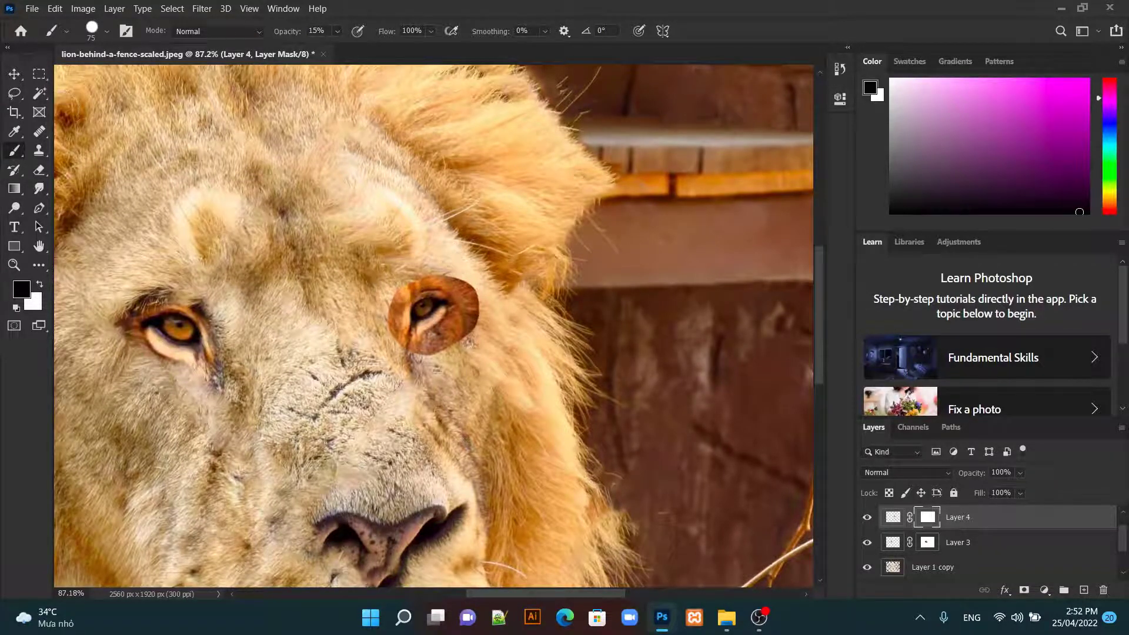
{"action": "left_click", "coordinate": [337, 32]}
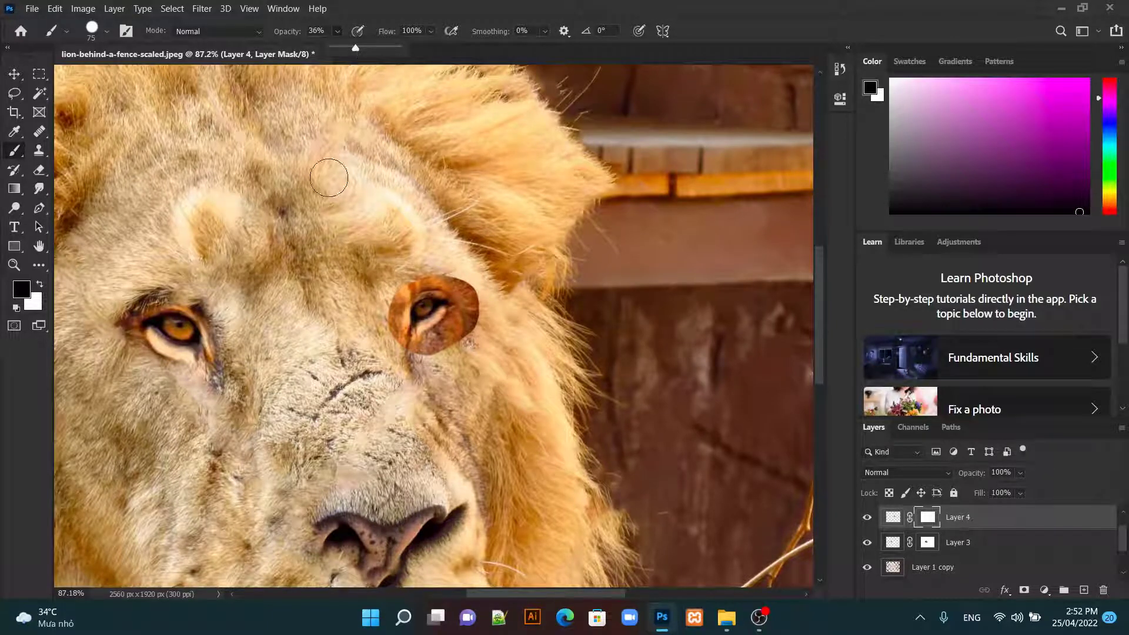
{"action": "left_click", "coordinate": [400, 277]}
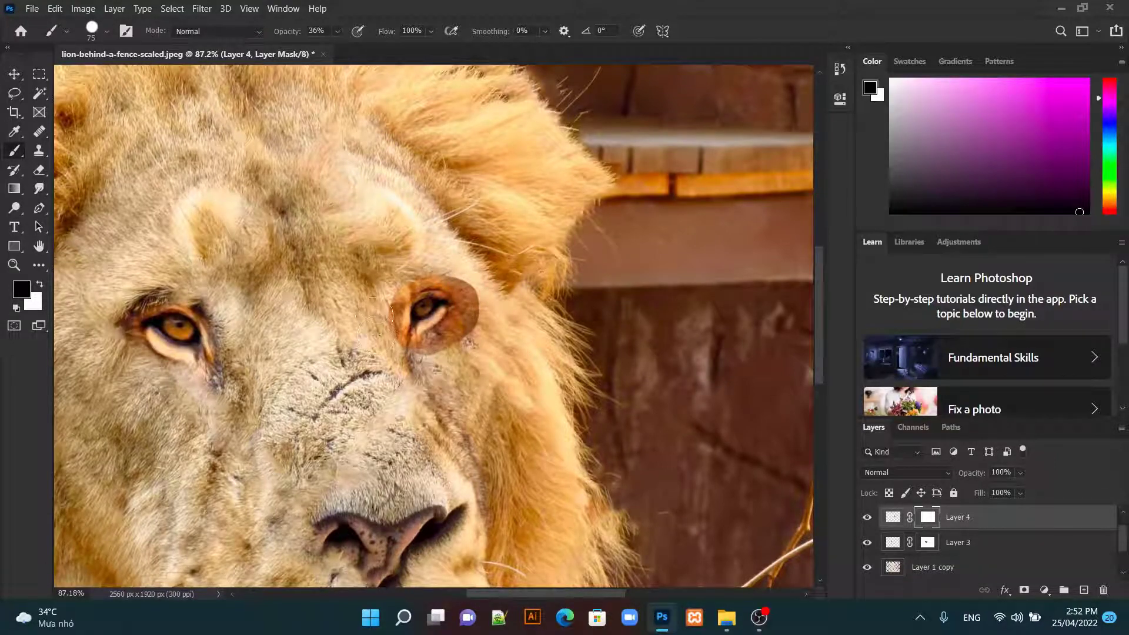
Step: Paint black on Layer 4's mask along the patch edges right and left of the eye
{"action": "scroll", "coordinate": [396, 265], "scroll_direction": "up", "scroll_amount": 2}
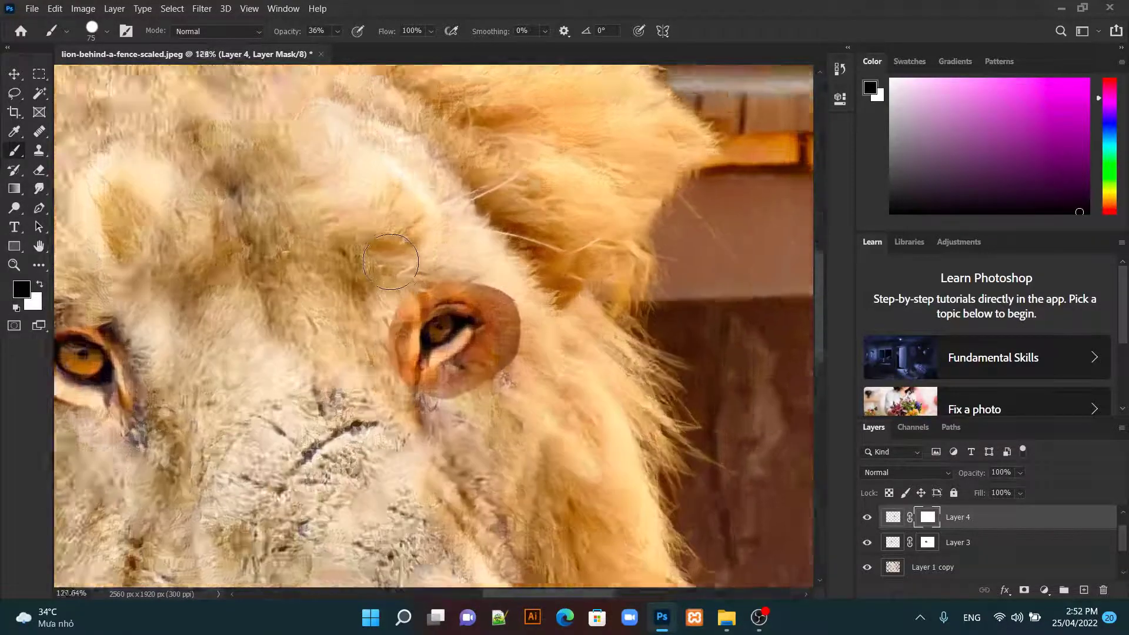
{"action": "scroll", "coordinate": [396, 265], "scroll_direction": "up", "scroll_amount": 2}
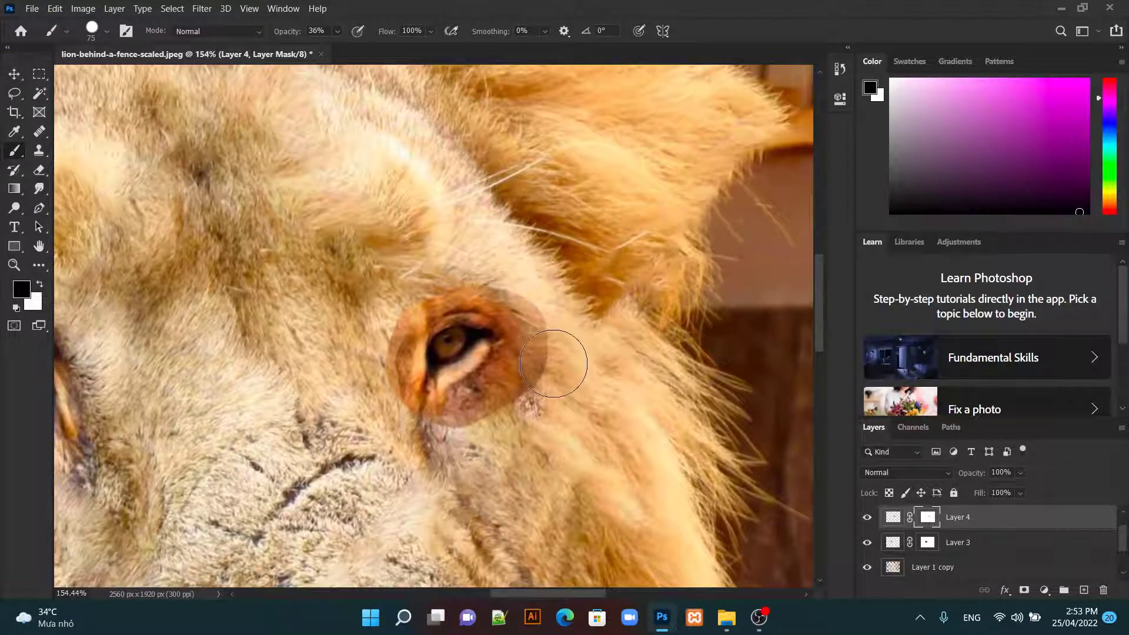
{"action": "left_click_drag", "start_coordinate": [560, 358], "coordinate": [540, 405]}
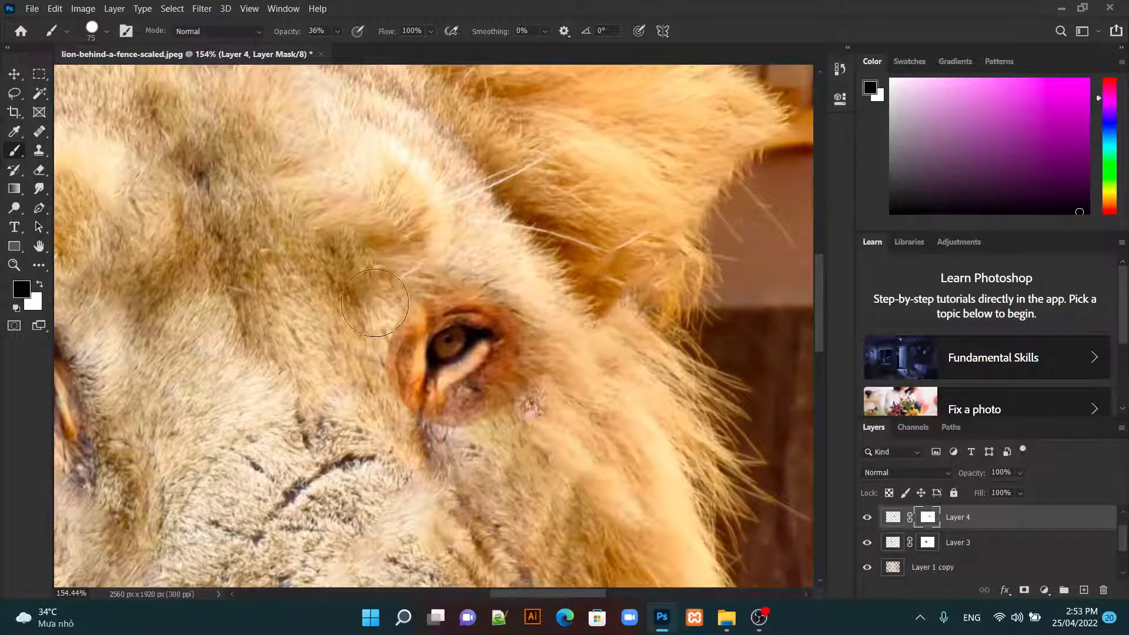
{"action": "mouse_move", "coordinate": [488, 270]}
{"action": "left_mouse_down"}
{"action": "mouse_move", "coordinate": [371, 329]}
{"action": "mouse_move", "coordinate": [384, 299]}
{"action": "mouse_move", "coordinate": [497, 252]}
{"action": "mouse_move", "coordinate": [559, 308]}
{"action": "mouse_move", "coordinate": [537, 433]}
{"action": "left_mouse_up"}
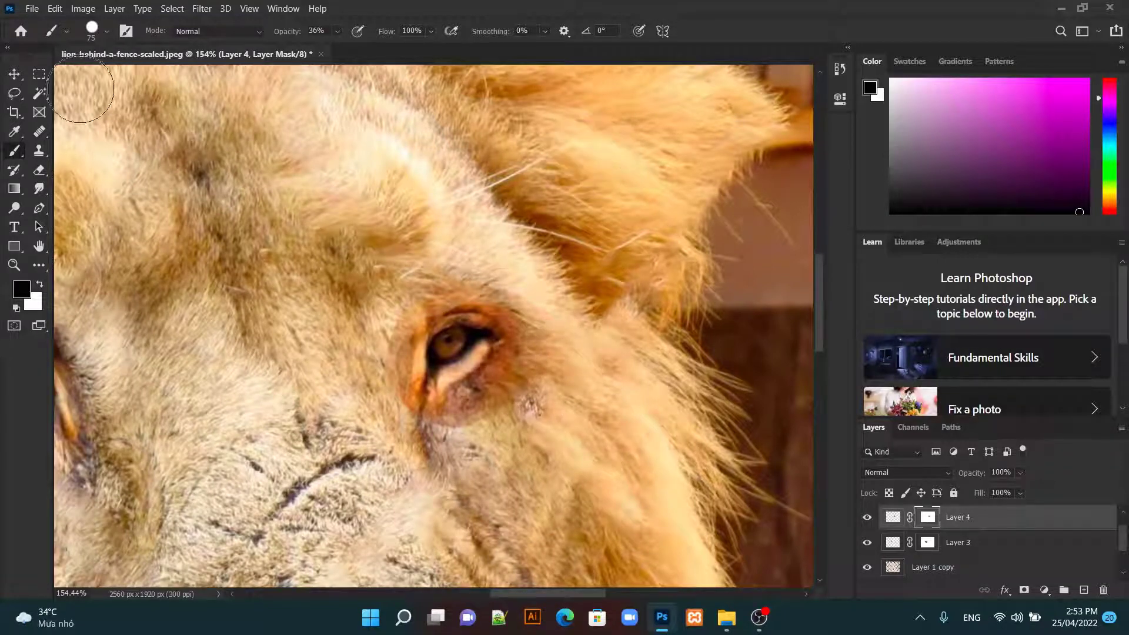
Step: Paint the mask right of and below the eye at 72%, then 31% brush opacity
{"action": "left_click", "coordinate": [337, 30]}
{"action": "left_click_drag", "start_coordinate": [343, 48], "coordinate": [368, 47]}
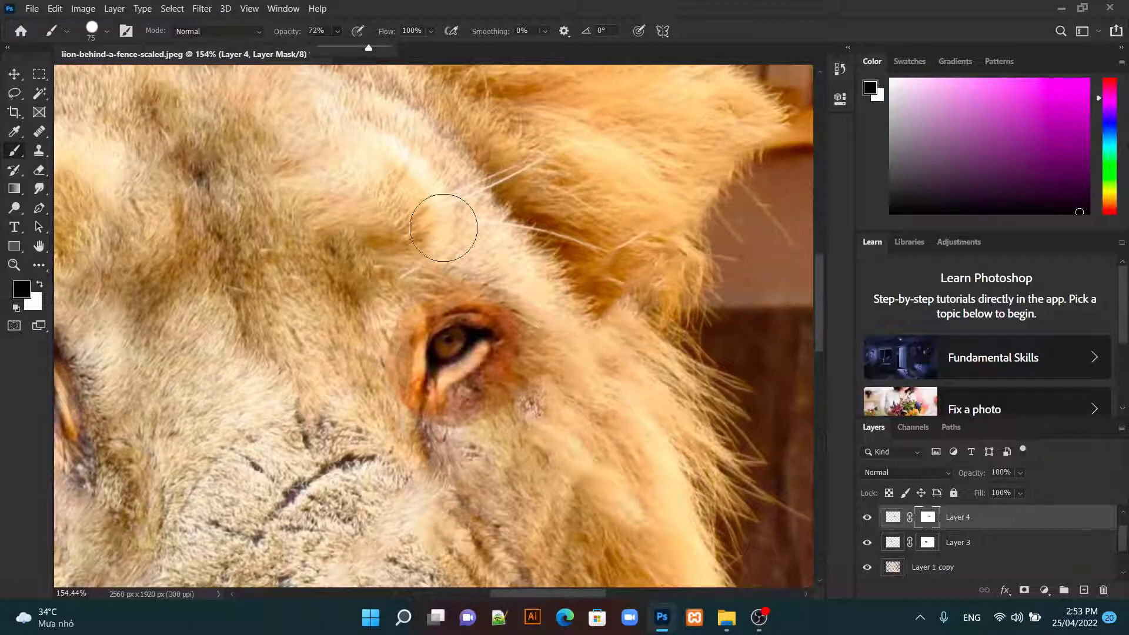
{"action": "mouse_move", "coordinate": [542, 328]}
{"action": "left_mouse_down"}
{"action": "mouse_move", "coordinate": [555, 341]}
{"action": "mouse_move", "coordinate": [519, 419]}
{"action": "mouse_move", "coordinate": [549, 324]}
{"action": "mouse_move", "coordinate": [502, 265]}
{"action": "mouse_move", "coordinate": [441, 272]}
{"action": "mouse_move", "coordinate": [364, 339]}
{"action": "mouse_move", "coordinate": [426, 260]}
{"action": "mouse_move", "coordinate": [454, 274]}
{"action": "mouse_move", "coordinate": [383, 324]}
{"action": "mouse_move", "coordinate": [374, 356]}
{"action": "mouse_move", "coordinate": [377, 406]}
{"action": "mouse_move", "coordinate": [412, 459]}
{"action": "mouse_move", "coordinate": [506, 436]}
{"action": "mouse_move", "coordinate": [575, 323]}
{"action": "mouse_move", "coordinate": [508, 414]}
{"action": "mouse_move", "coordinate": [504, 406]}
{"action": "mouse_move", "coordinate": [465, 447]}
{"action": "mouse_move", "coordinate": [506, 423]}
{"action": "mouse_move", "coordinate": [517, 464]}
{"action": "left_mouse_up"}
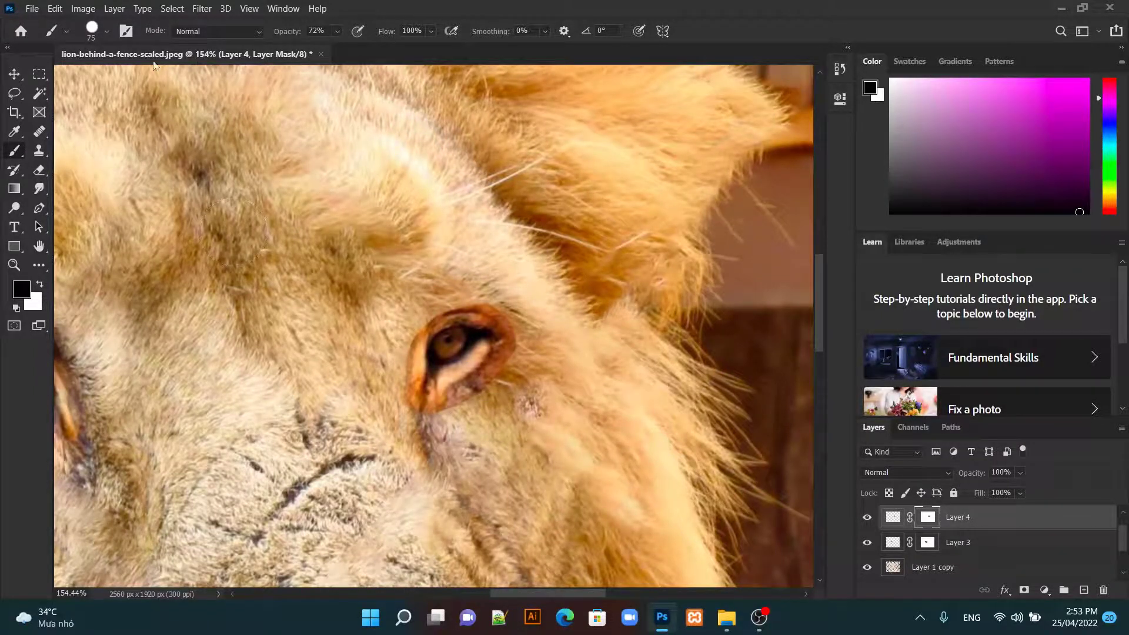
{"action": "left_click", "coordinate": [339, 33]}
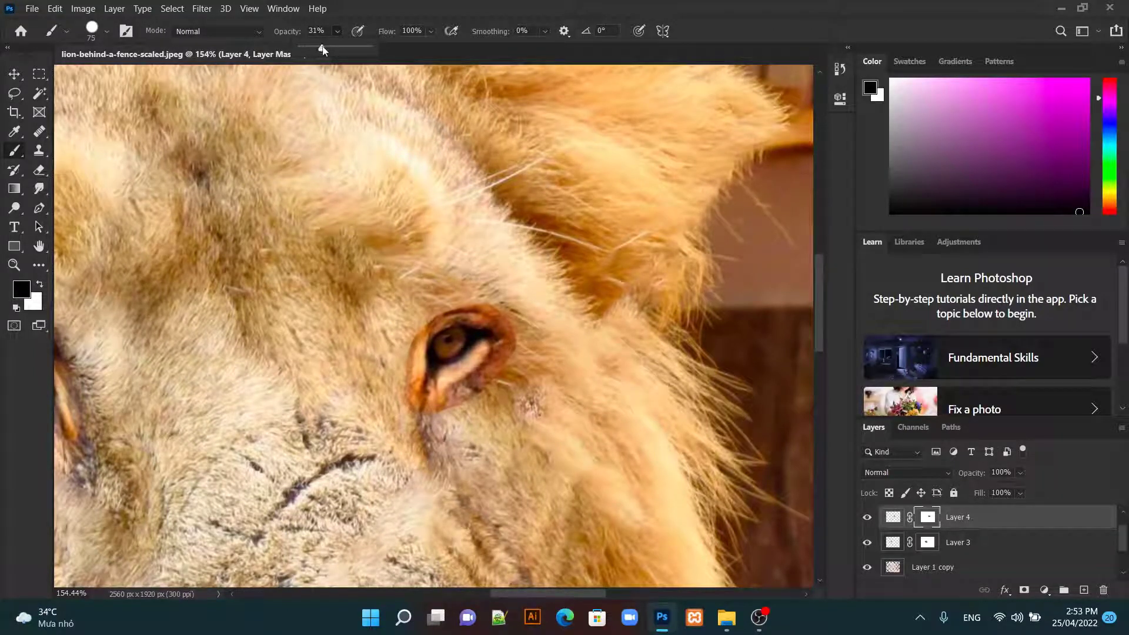
{"action": "left_click", "coordinate": [461, 441]}
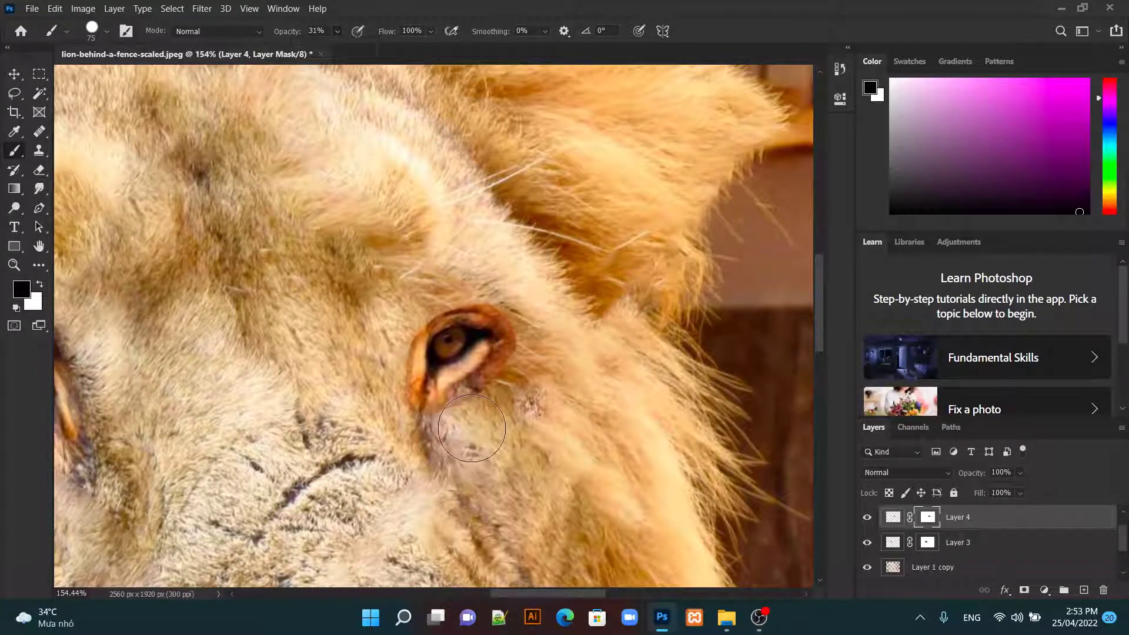
{"action": "mouse_move", "coordinate": [472, 429]}
{"action": "left_mouse_down"}
{"action": "mouse_move", "coordinate": [497, 383]}
{"action": "mouse_move", "coordinate": [544, 350]}
{"action": "mouse_move", "coordinate": [464, 441]}
{"action": "mouse_move", "coordinate": [500, 424]}
{"action": "mouse_move", "coordinate": [539, 372]}
{"action": "mouse_move", "coordinate": [550, 323]}
{"action": "mouse_move", "coordinate": [497, 270]}
{"action": "mouse_move", "coordinate": [453, 277]}
{"action": "mouse_move", "coordinate": [400, 308]}
{"action": "mouse_move", "coordinate": [384, 368]}
{"action": "mouse_move", "coordinate": [396, 478]}
{"action": "mouse_move", "coordinate": [510, 450]}
{"action": "left_mouse_up"}
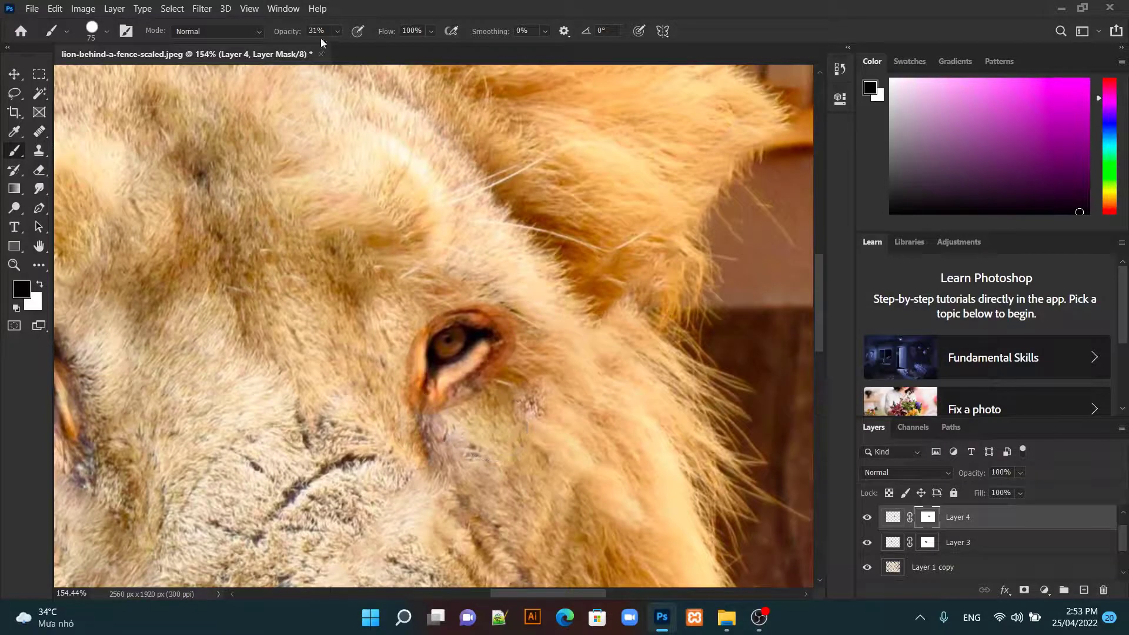
Step: Lightly blend the fur below and around the eye at 14% brush opacity
{"action": "left_click", "coordinate": [337, 31]}
{"action": "left_click_drag", "start_coordinate": [343, 48], "coordinate": [331, 49]}
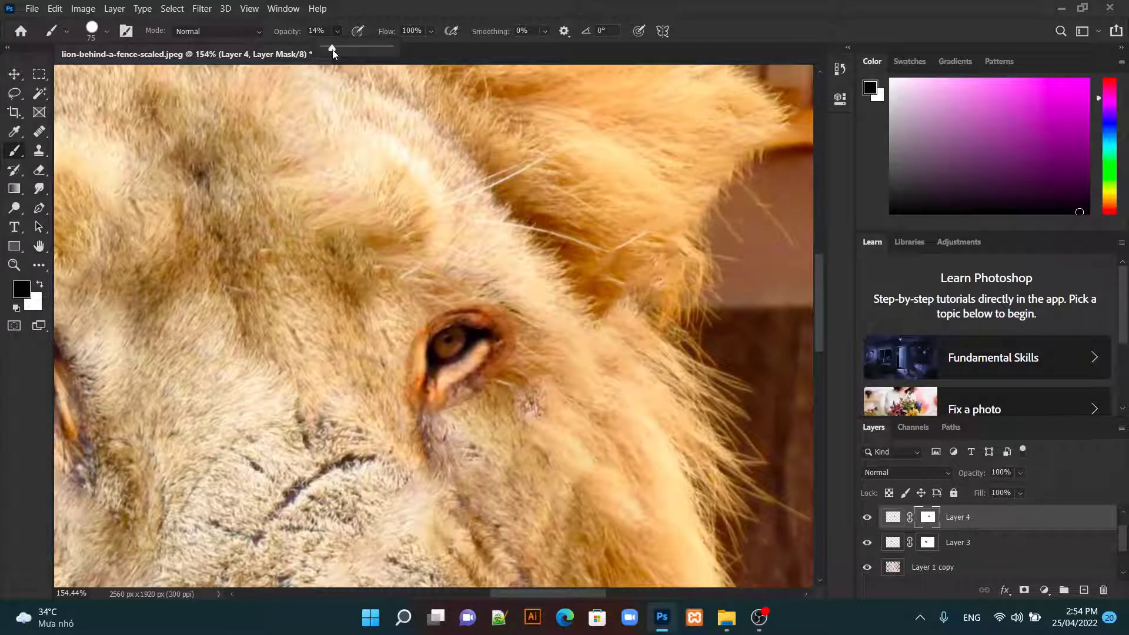
{"action": "left_click", "coordinate": [439, 461]}
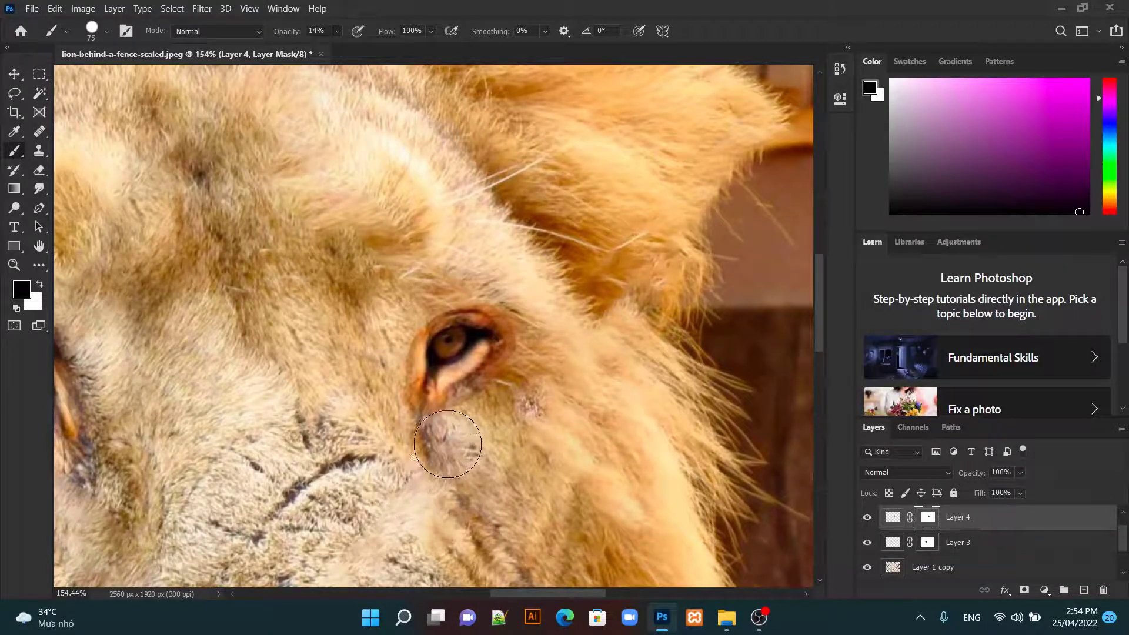
{"action": "mouse_move", "coordinate": [447, 444]}
{"action": "left_mouse_down"}
{"action": "mouse_move", "coordinate": [468, 437]}
{"action": "mouse_move", "coordinate": [540, 335]}
{"action": "mouse_move", "coordinate": [541, 345]}
{"action": "mouse_move", "coordinate": [463, 278]}
{"action": "mouse_move", "coordinate": [396, 322]}
{"action": "mouse_move", "coordinate": [386, 362]}
{"action": "mouse_move", "coordinate": [395, 423]}
{"action": "mouse_move", "coordinate": [480, 416]}
{"action": "mouse_move", "coordinate": [529, 368]}
{"action": "mouse_move", "coordinate": [549, 322]}
{"action": "mouse_move", "coordinate": [517, 284]}
{"action": "mouse_move", "coordinate": [473, 273]}
{"action": "left_mouse_up"}
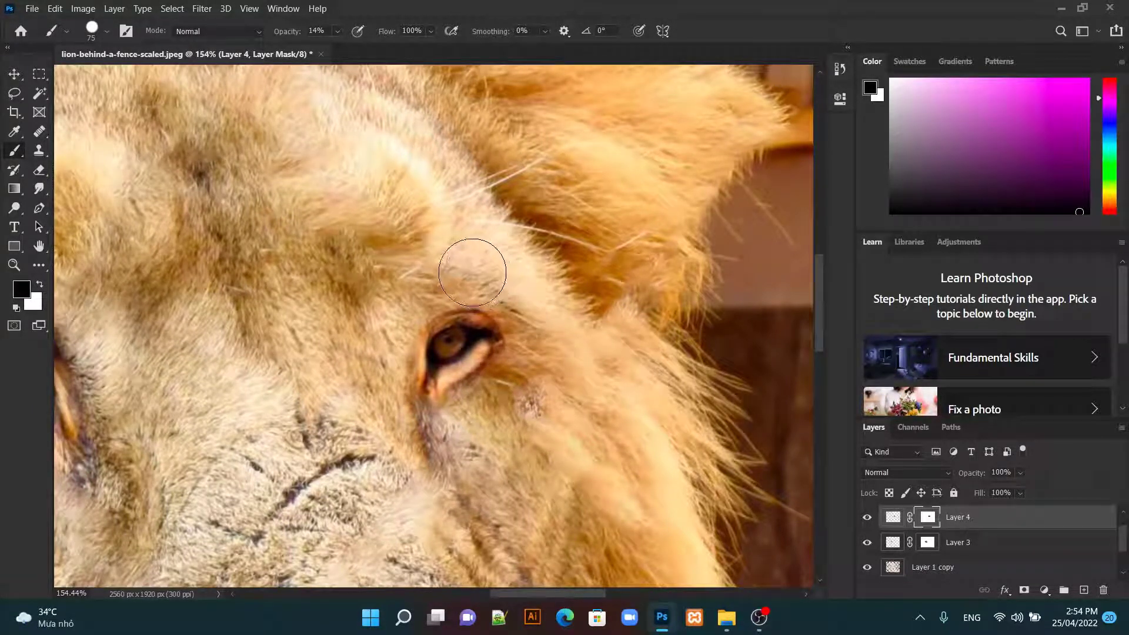
{"action": "scroll", "coordinate": [428, 359], "scroll_direction": "down", "scroll_amount": 3}
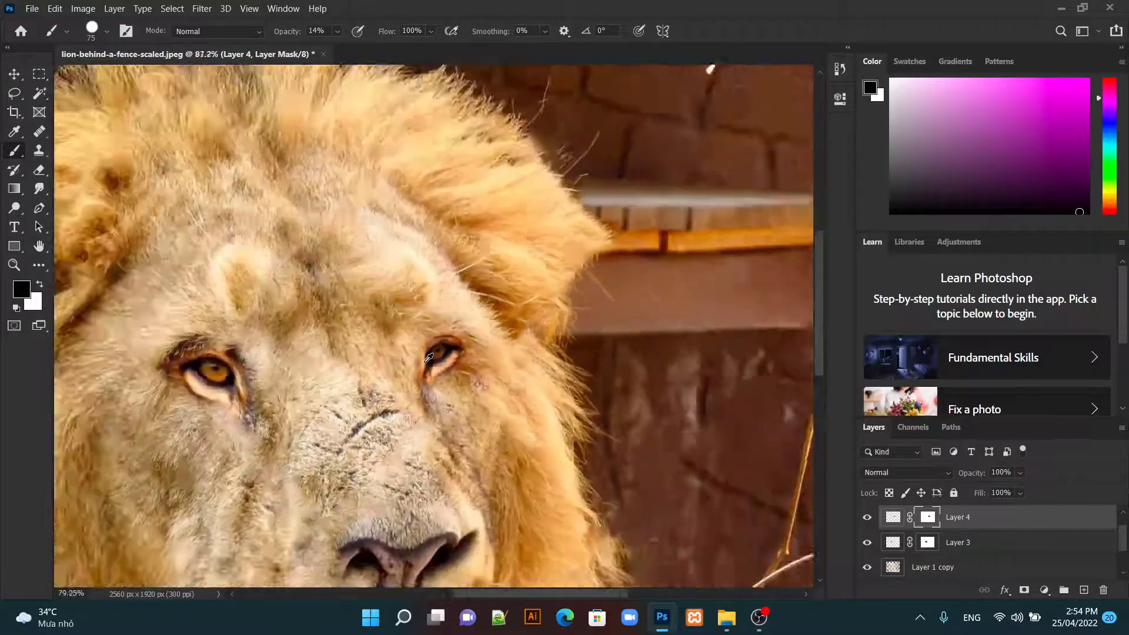
{"action": "scroll", "coordinate": [427, 359], "scroll_direction": "down", "scroll_amount": 2}
{"action": "scroll", "coordinate": [426, 360], "scroll_direction": "down", "scroll_amount": 1}
{"action": "scroll", "coordinate": [425, 361], "scroll_direction": "down", "scroll_amount": 1}
{"action": "scroll", "coordinate": [424, 363], "scroll_direction": "down", "scroll_amount": 1}
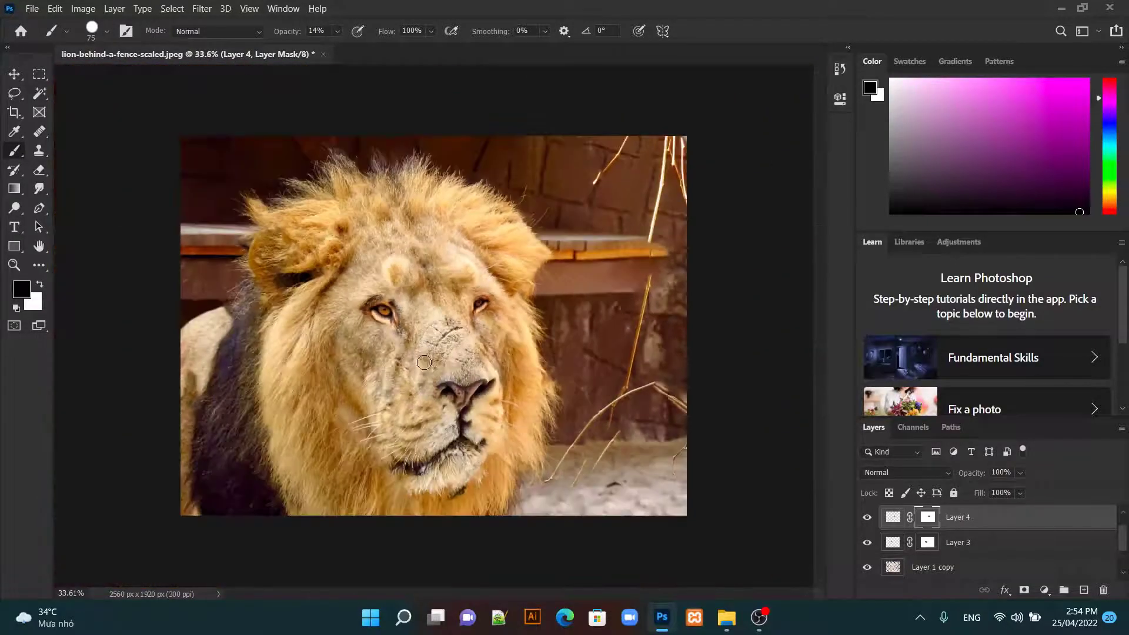